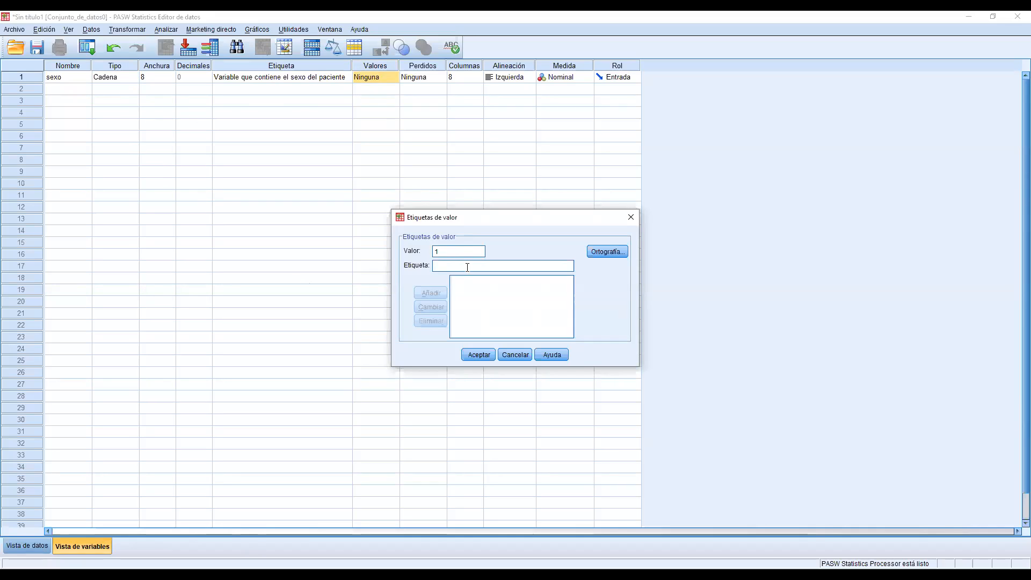
Add the value labels 1 = "Masculino" and 2 = "Femenino" for the sexo variable.
type("Masculino")
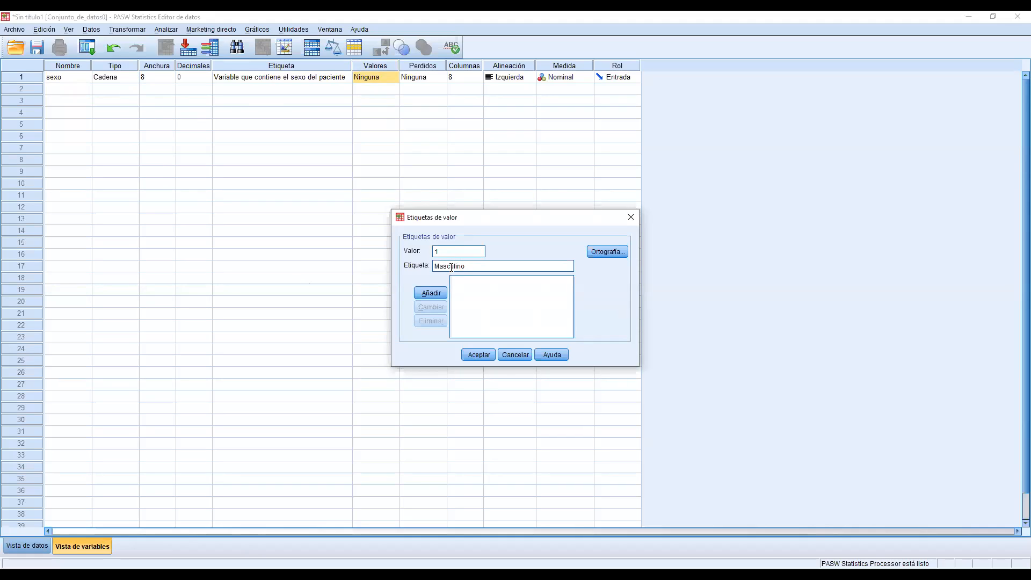
left_click(438, 293)
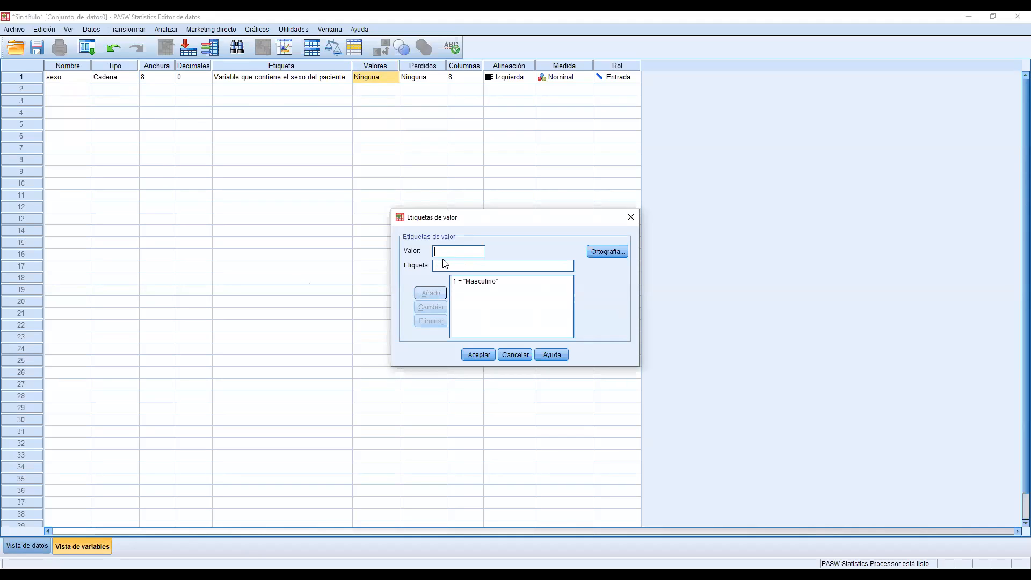
type("2")
key("Tab")
type("Femenino")
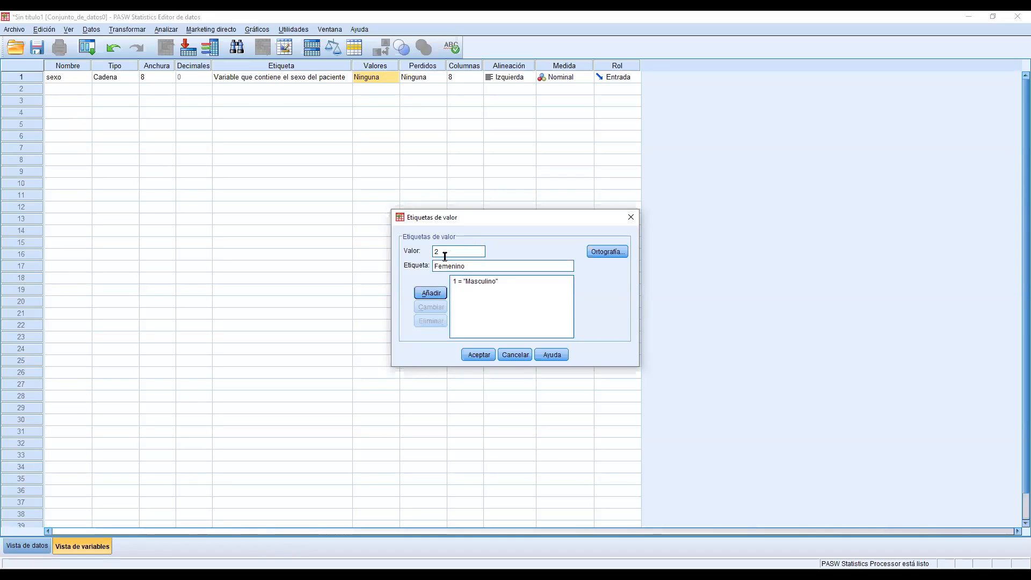
left_click(441, 293)
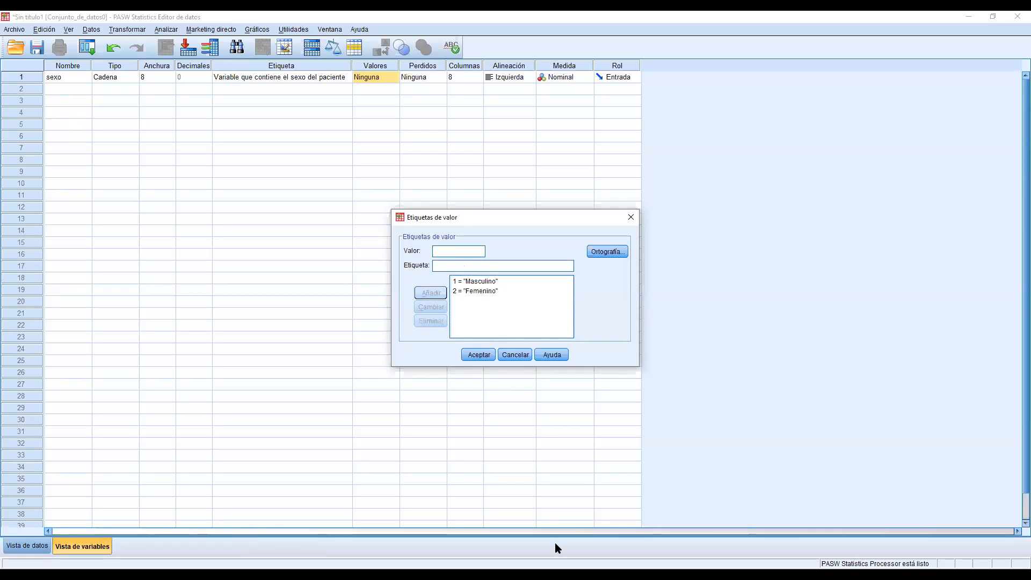
mouse_move(515, 277)
left_mouse_down()
mouse_move(449, 280)
mouse_move(516, 284)
mouse_move(521, 274)
left_mouse_up()
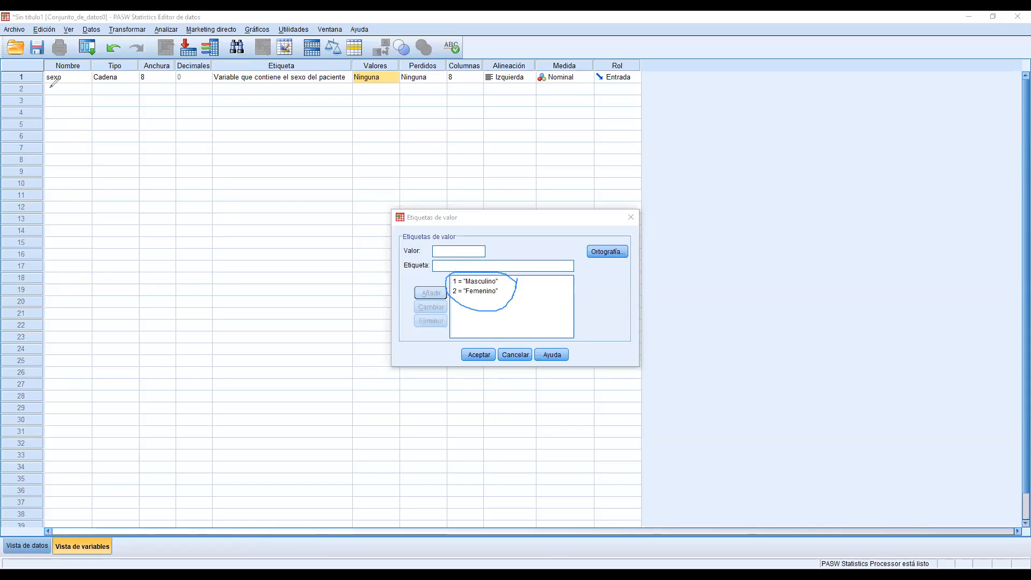
mouse_move(49, 92)
left_mouse_down()
mouse_move(66, 84)
mouse_move(50, 92)
mouse_move(221, 153)
mouse_move(424, 278)
left_mouse_up()
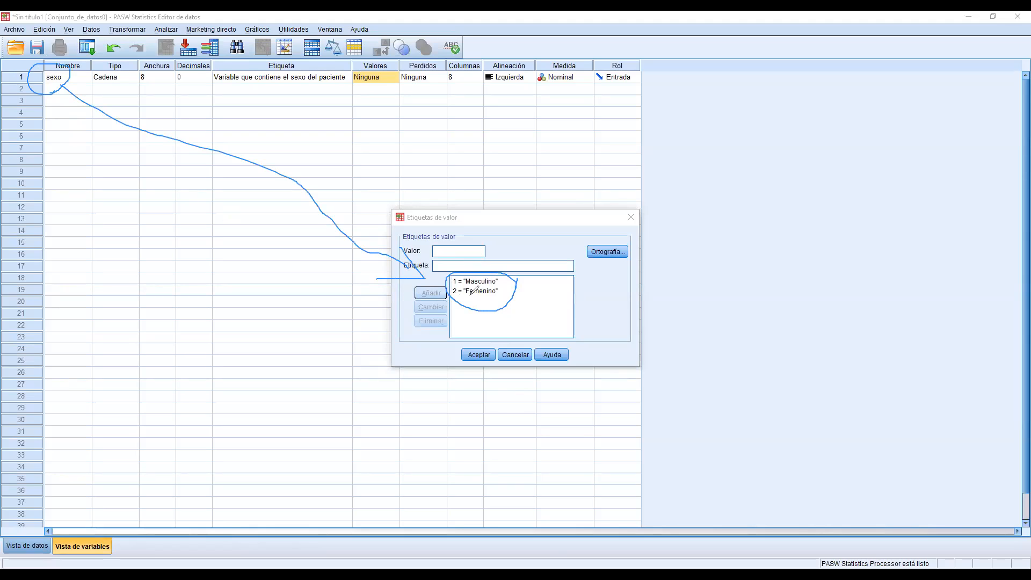
mouse_move(442, 251)
left_mouse_down()
mouse_move(458, 250)
mouse_move(463, 264)
left_mouse_up()
left_click_drag(502, 302, 517, 329)
left_click_drag(517, 328, 528, 282)
Accept the sexo value labels and widen the Valores column slightly.
left_click(478, 355)
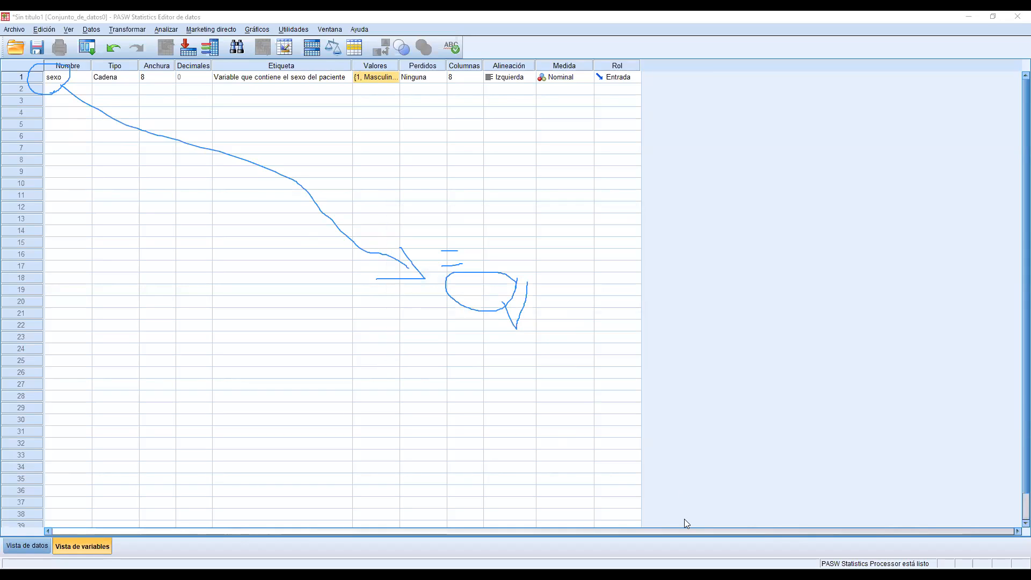
left_click(636, 131)
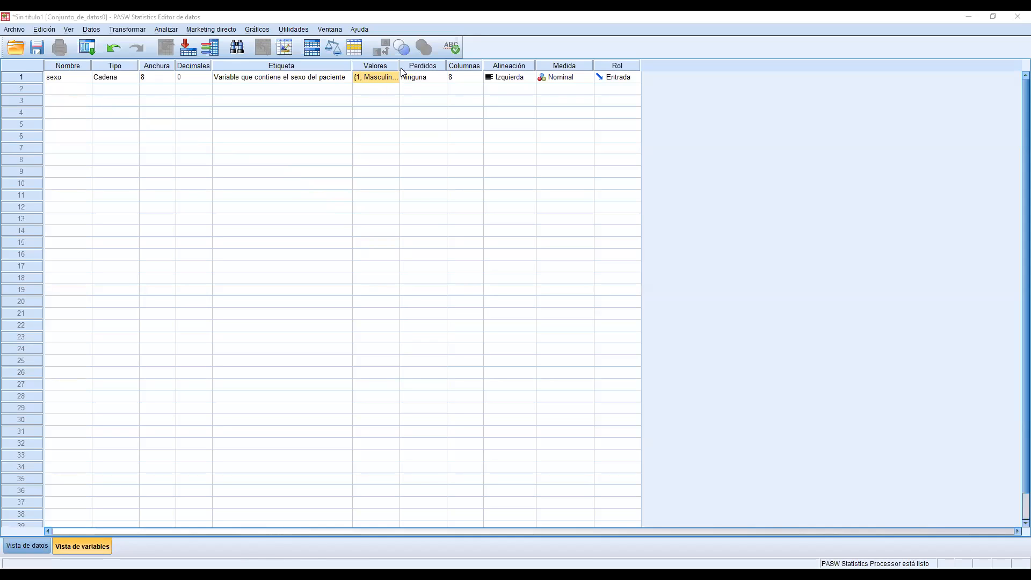
left_click_drag(422, 66, 417, 66)
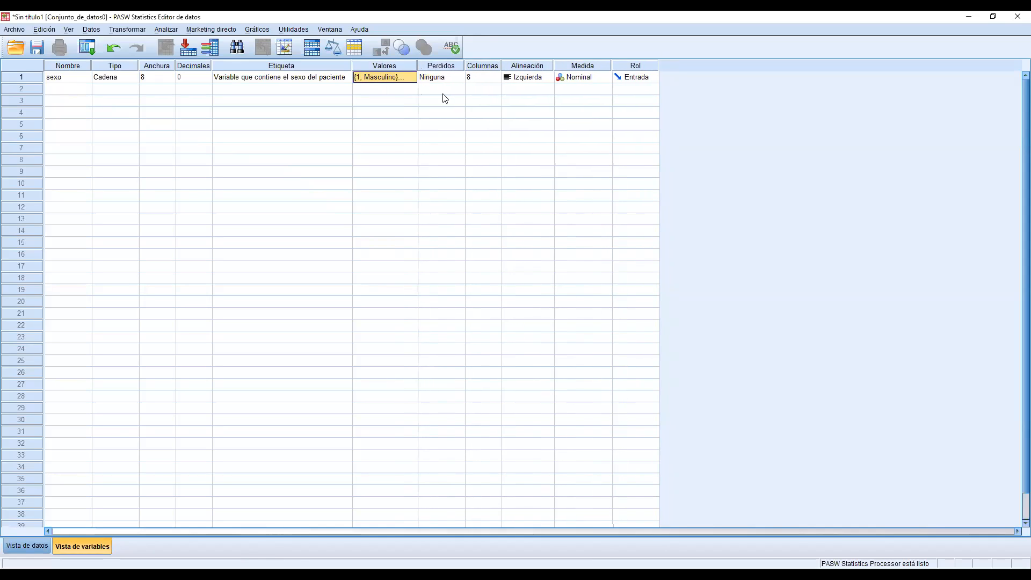
Switch the sexo variable's measurement level to Ordinal and back to Nominal.
left_click(591, 81)
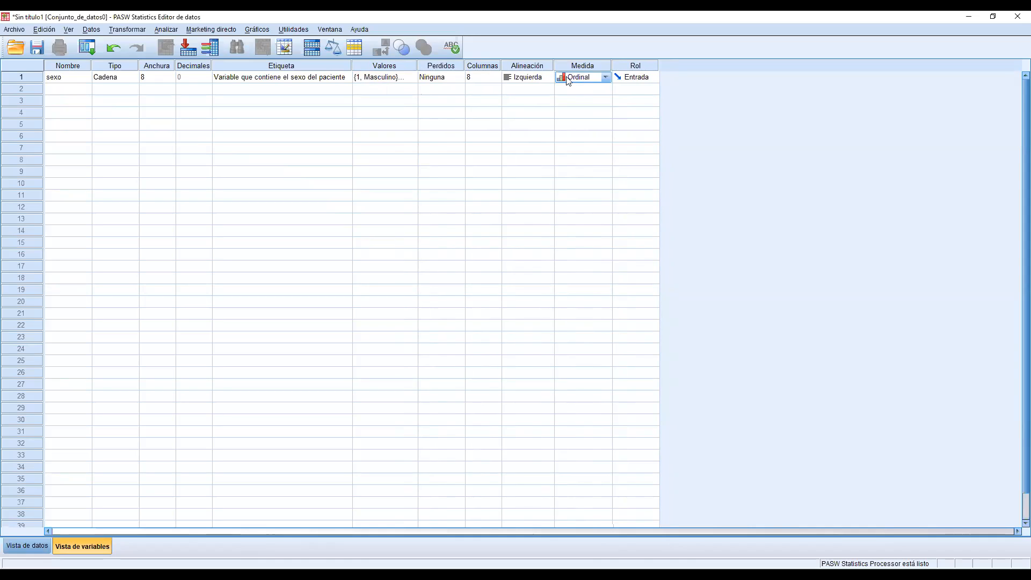
left_click(585, 78)
left_click(584, 100)
left_click(19, 81)
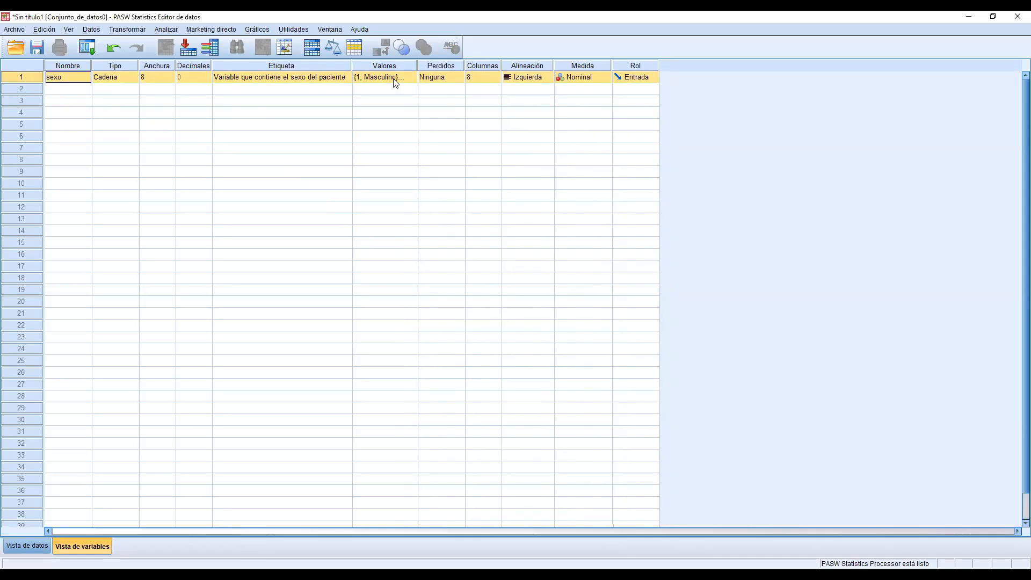
left_click(582, 80)
left_click(584, 99)
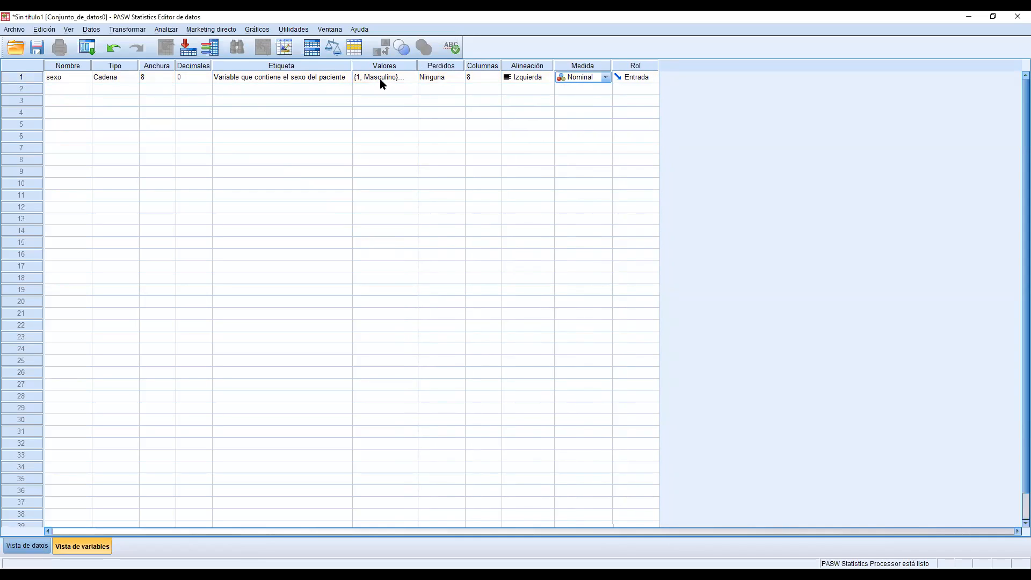
Set the measurement level of the sexo variable to Ordinal and select the name cell of the second row.
left_click(597, 81)
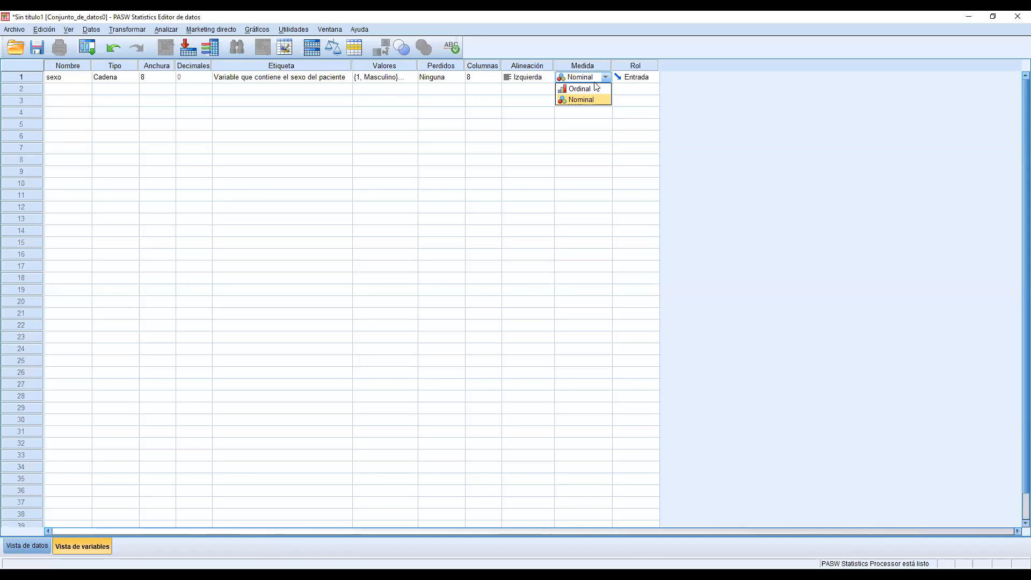
left_click(596, 91)
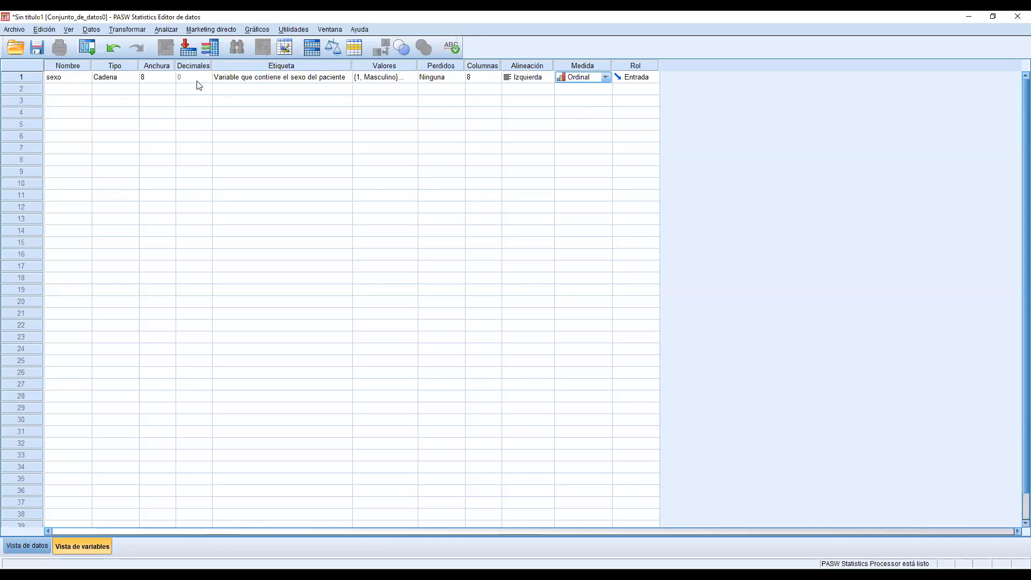
left_click(78, 90)
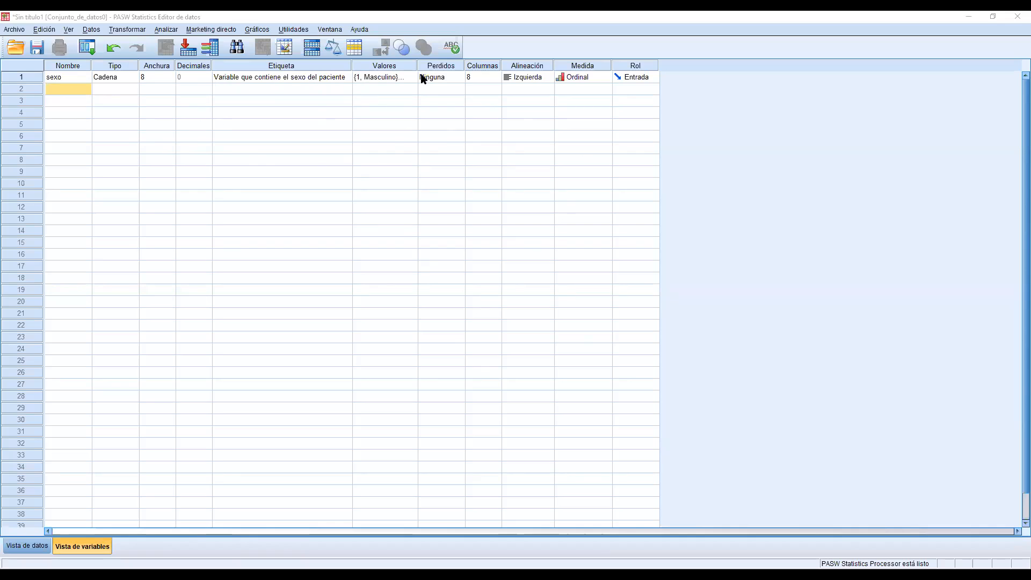
Save the dataset in the Escritorio folder as "primera clase de spss 1ro A y 1ro C" and minimize the output viewer.
left_click(38, 54)
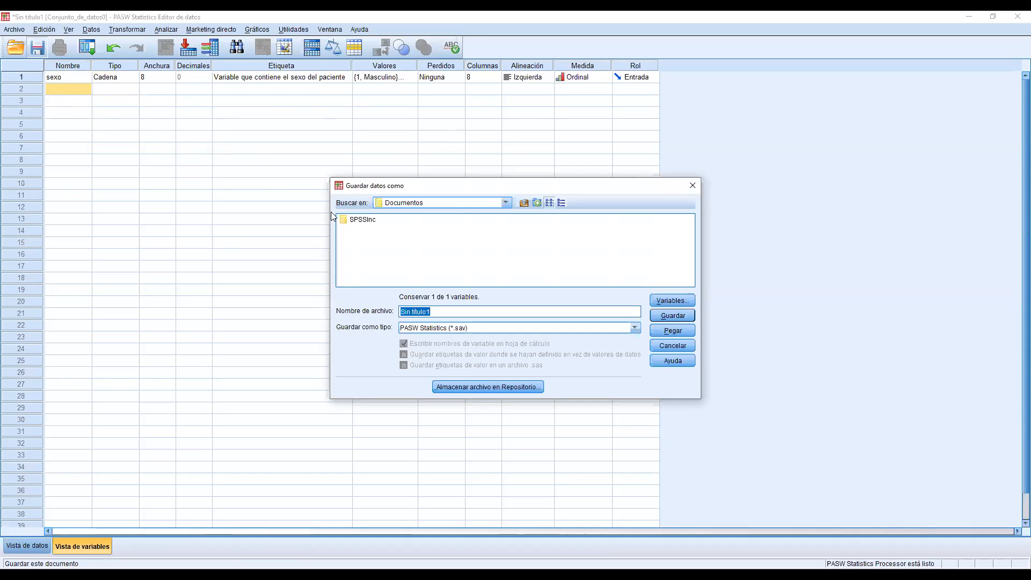
left_click(506, 203)
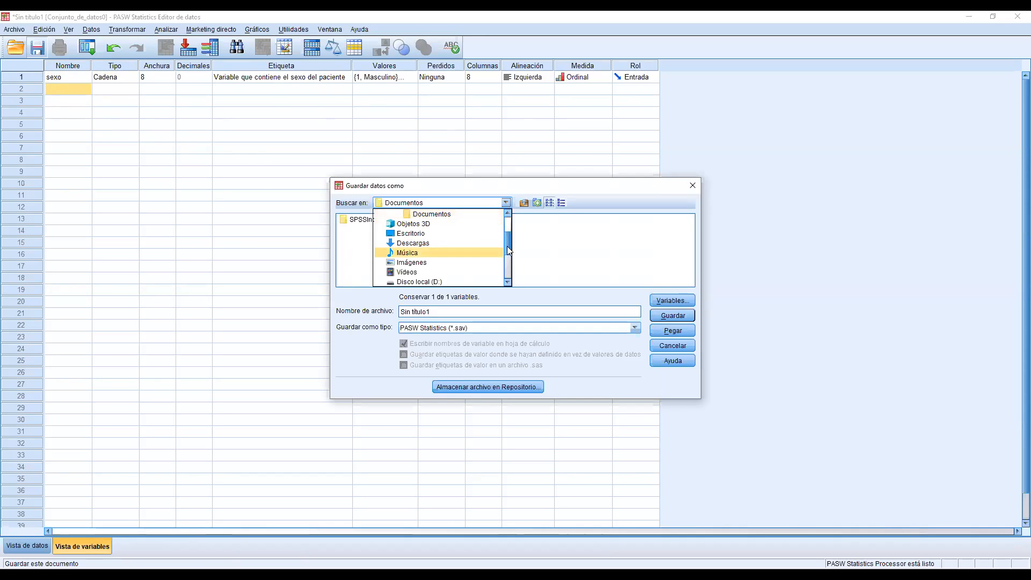
left_click(403, 237)
left_click(440, 312)
key("ctrl+a")
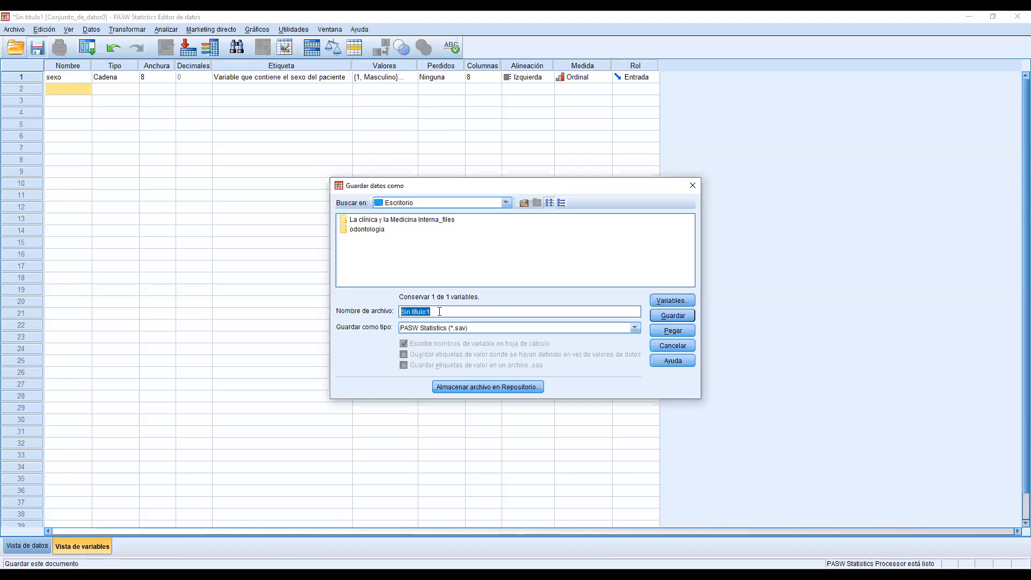
type("primer a clase de spss 1ro A y 1ro C")
left_click(678, 318)
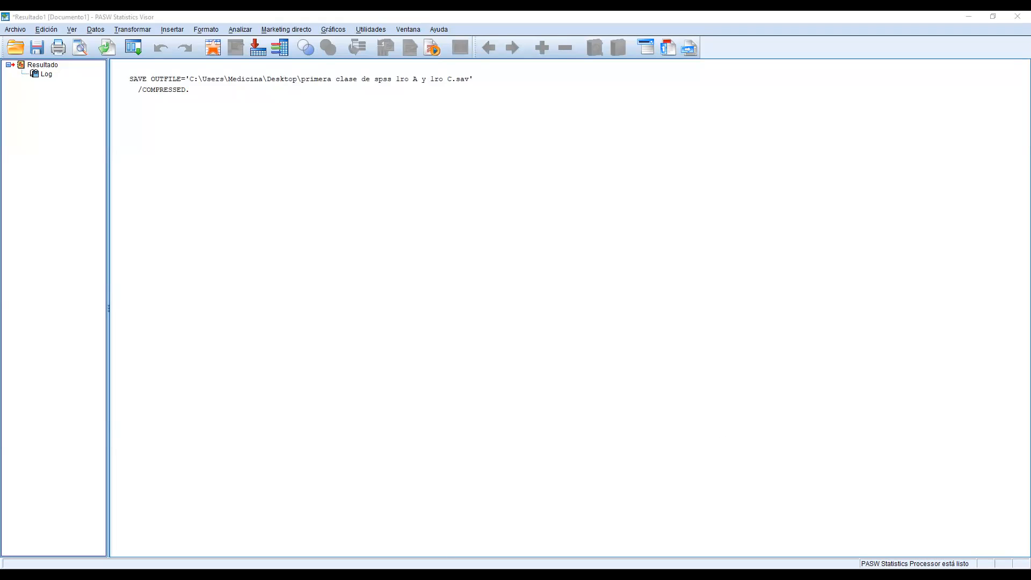
left_click(156, 83)
left_click(971, 21)
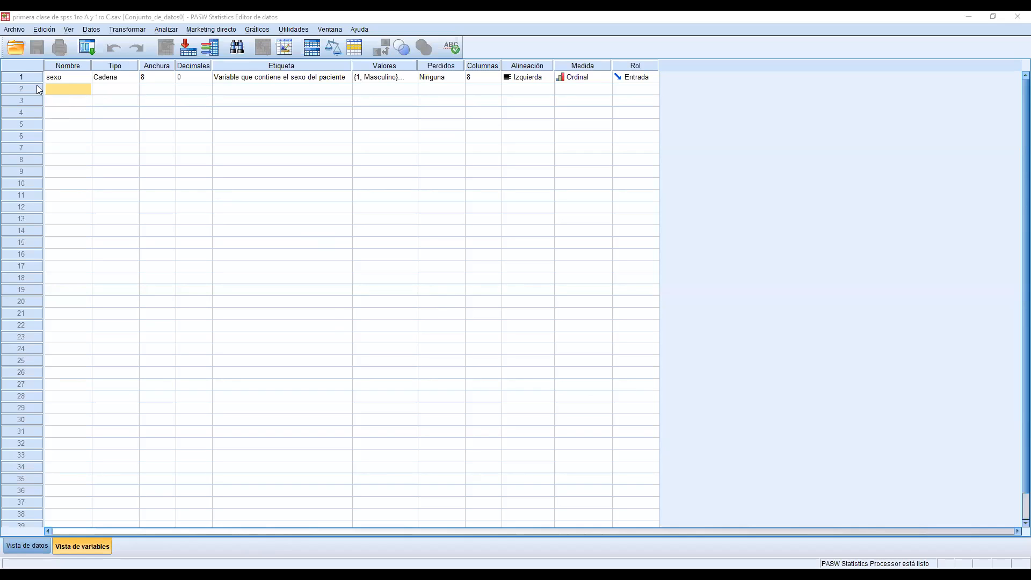
Create a second variable named edad and open its width and decimals cells for editing.
type("edad")
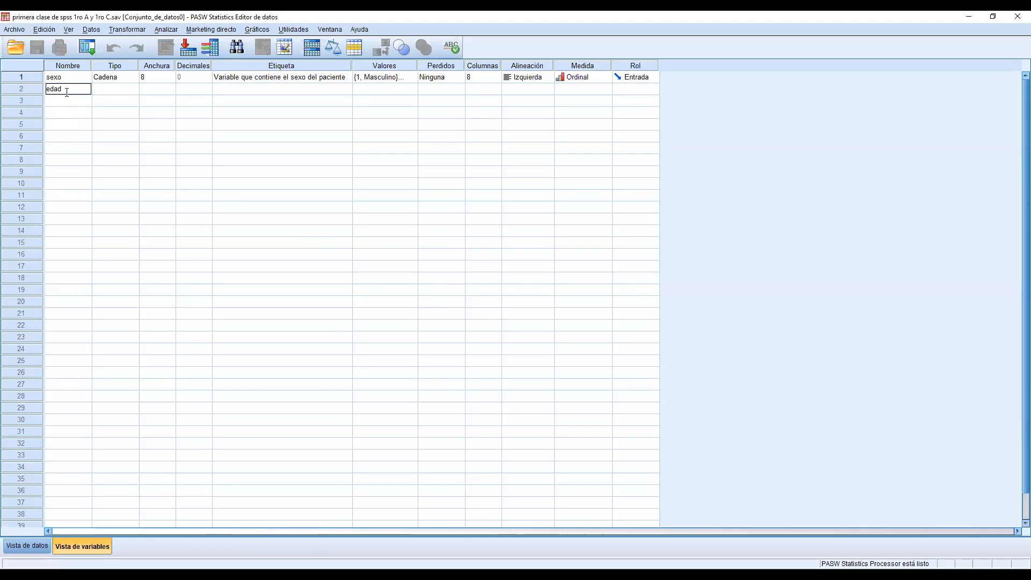
left_click(115, 89)
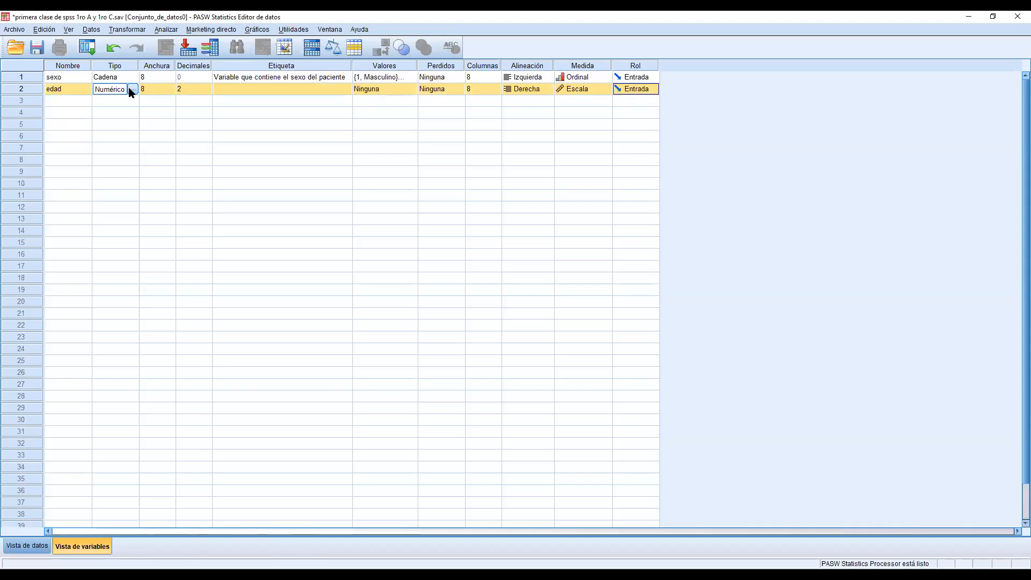
left_click(151, 92)
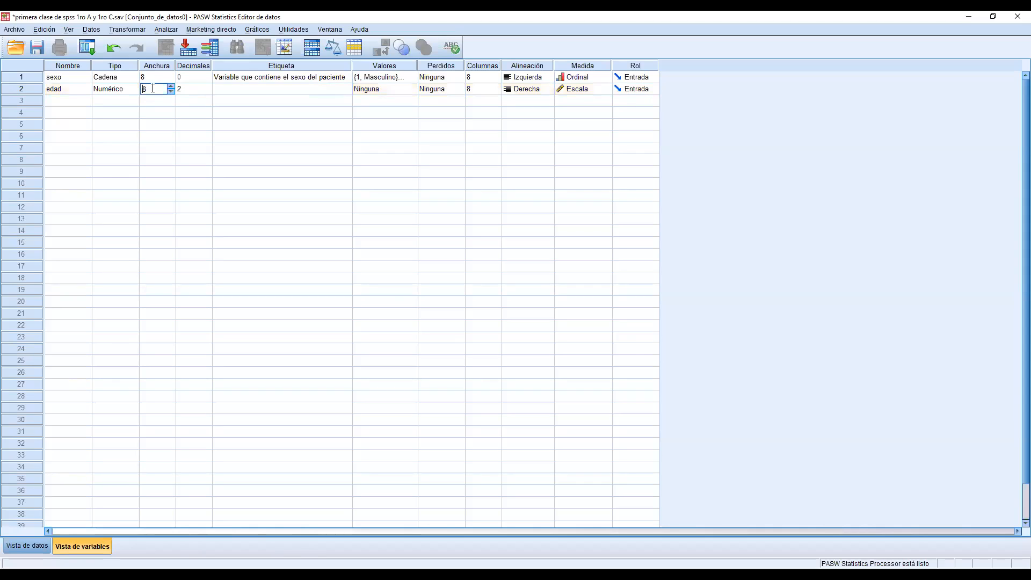
left_click(185, 88)
Switch to the blank Word document, list 176, 82,567, 21 and 5 on separate lines, and hide the formatting marks.
key("alt+Tab")
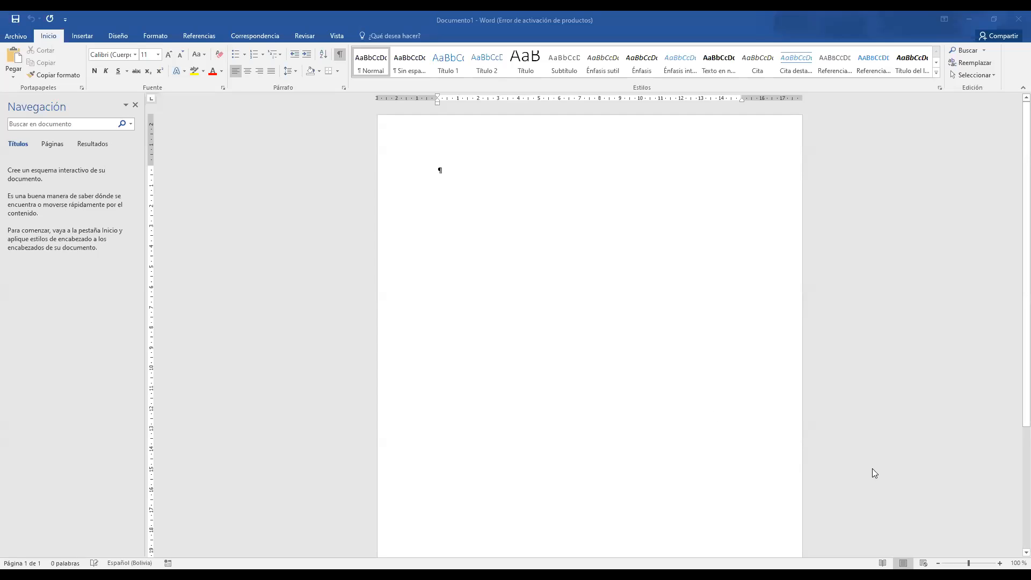
left_click(754, 407)
scroll(754, 407, "up", 11)
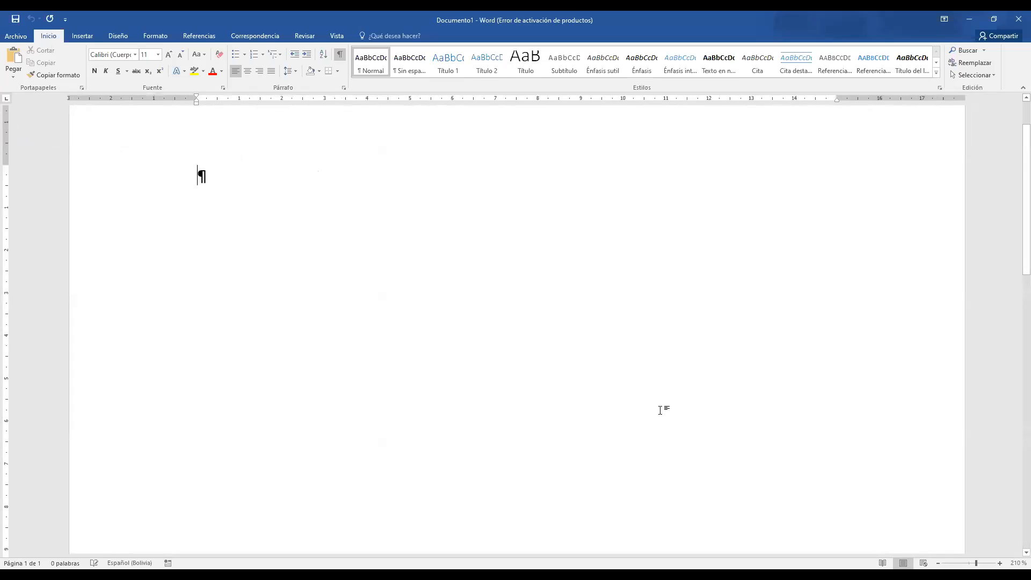
scroll(517, 331, "up", 12)
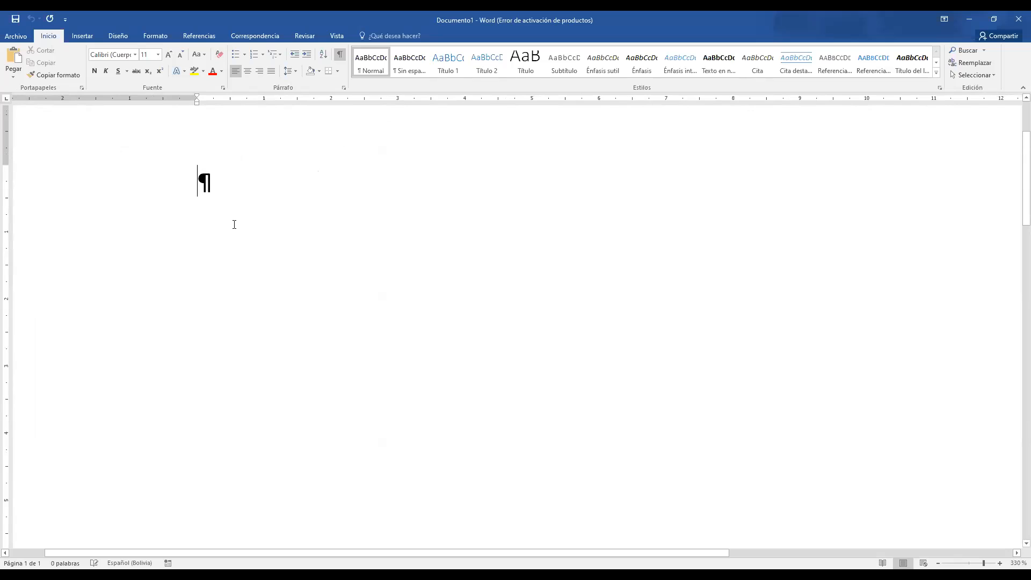
type("176")
key("Return")
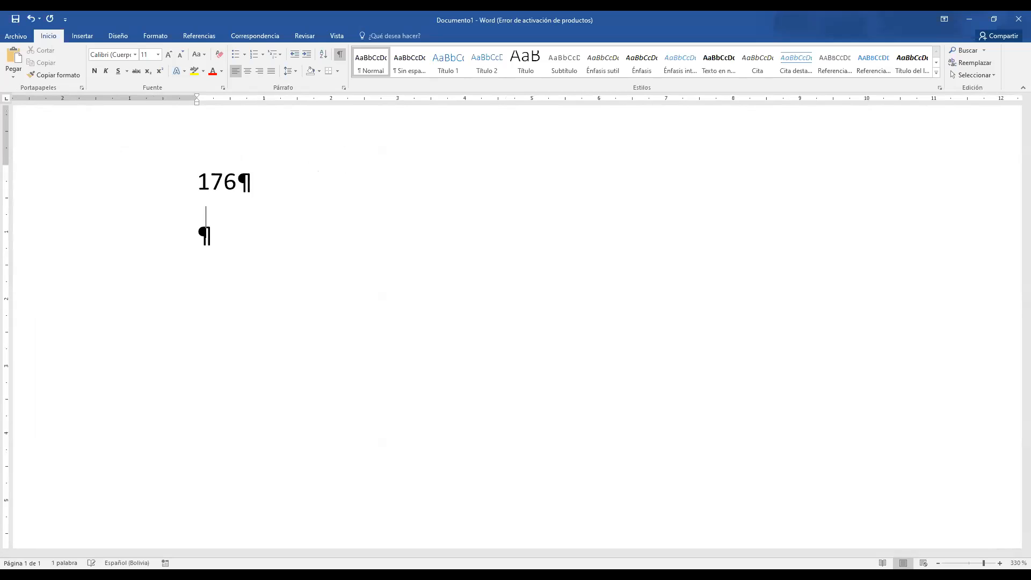
type("82,567")
key("Return")
type("21")
key("Return")
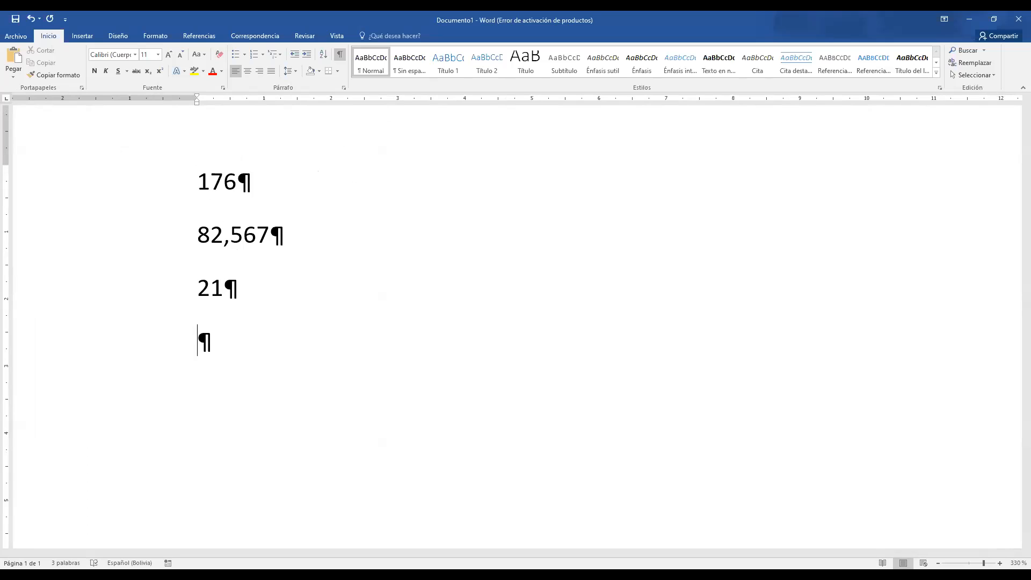
type("5")
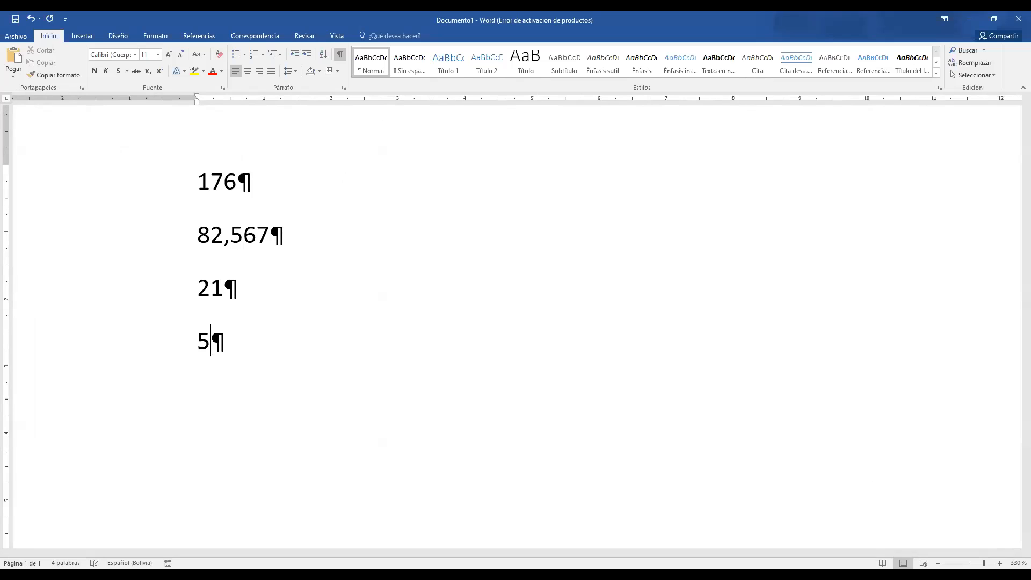
left_click(340, 54)
Add the note "Ancho (3 digitos y 0 decimales)" beside the number 176.
left_click(255, 187)
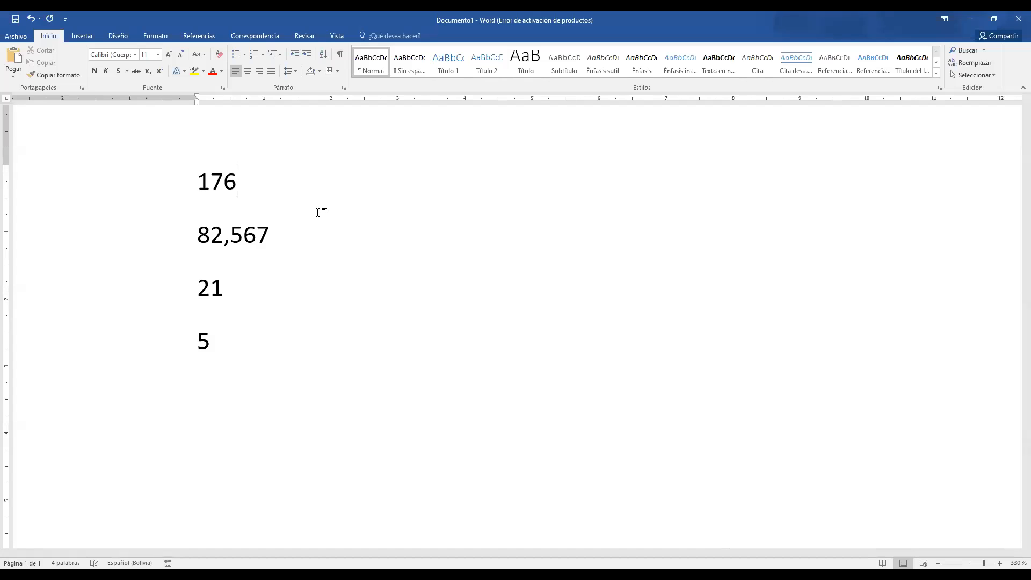
key("Tab")
type("Ancho (3 digitos9")
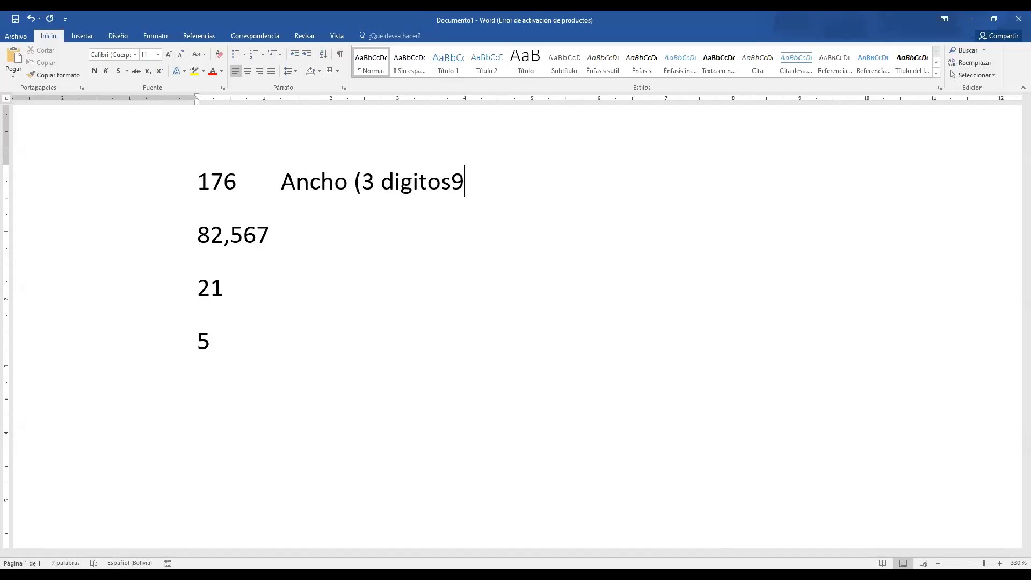
key("BackSpace")
type(")")
key("Down")
key("Up")
key("Left")
type("y 0 deci")
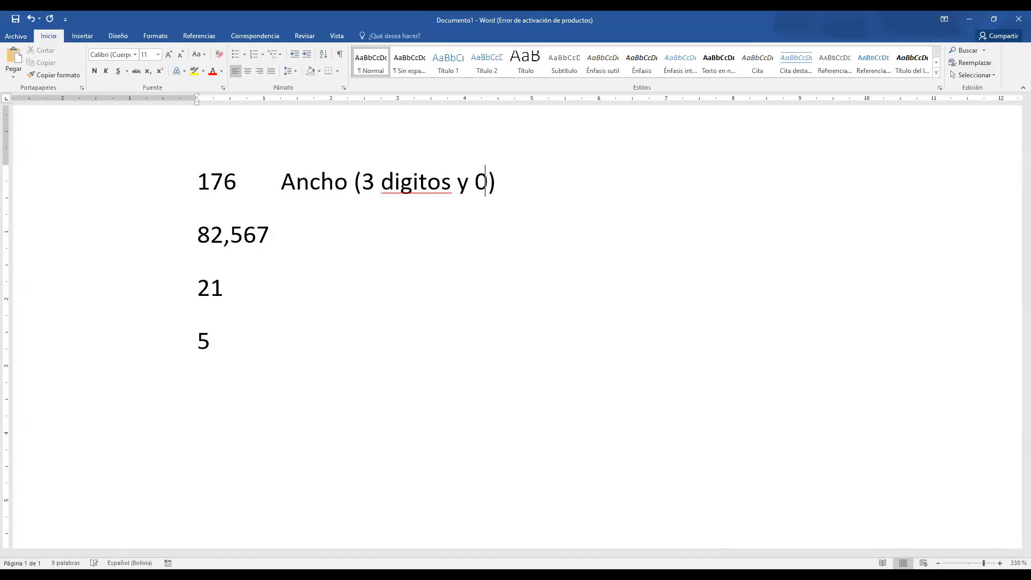
type("males) 82,567")
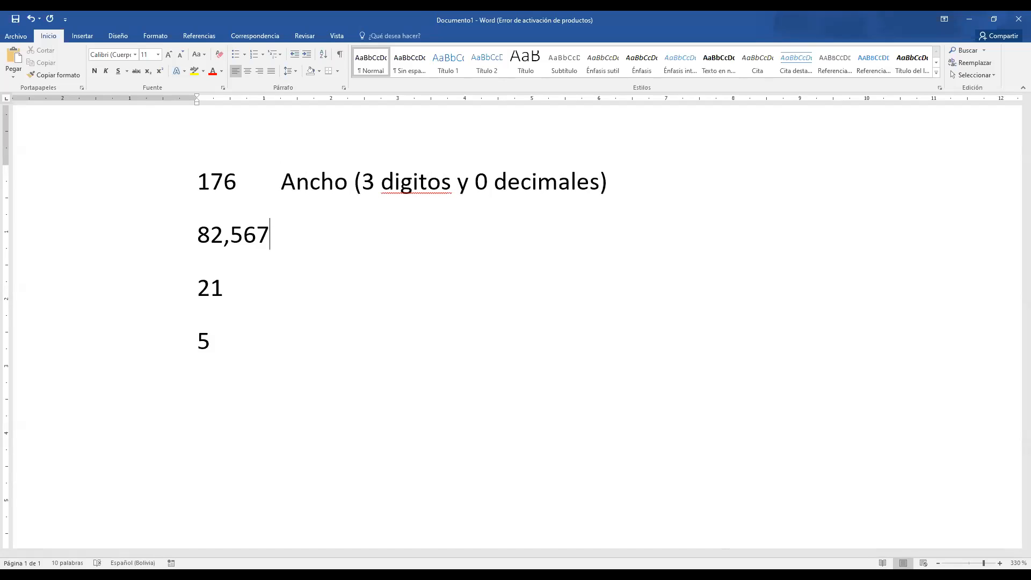
Add the note "Ancho (2 digitos y 3 decimales)" beside the number 82,567.
type("  Ancho (")
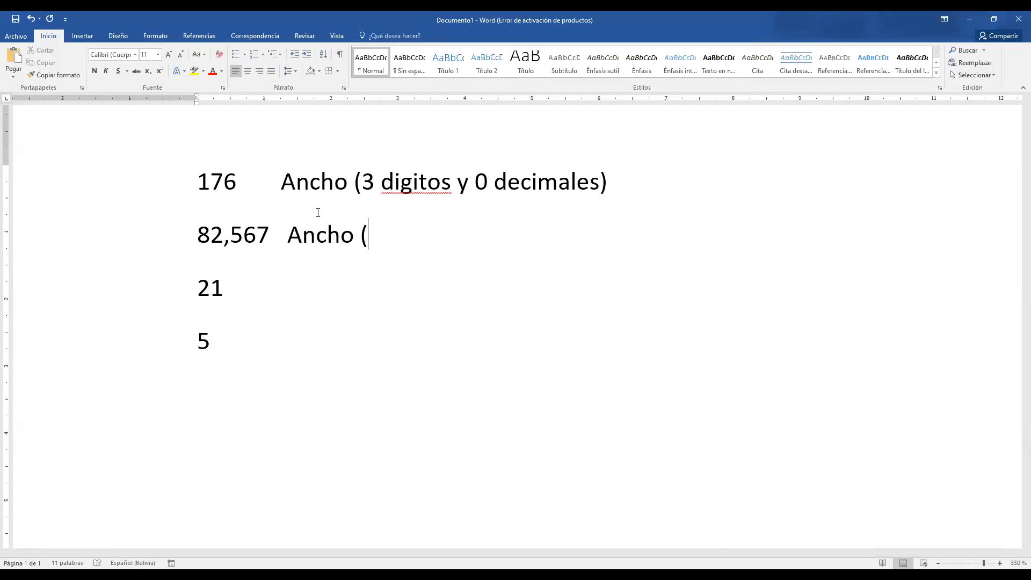
type("2 digitos,")
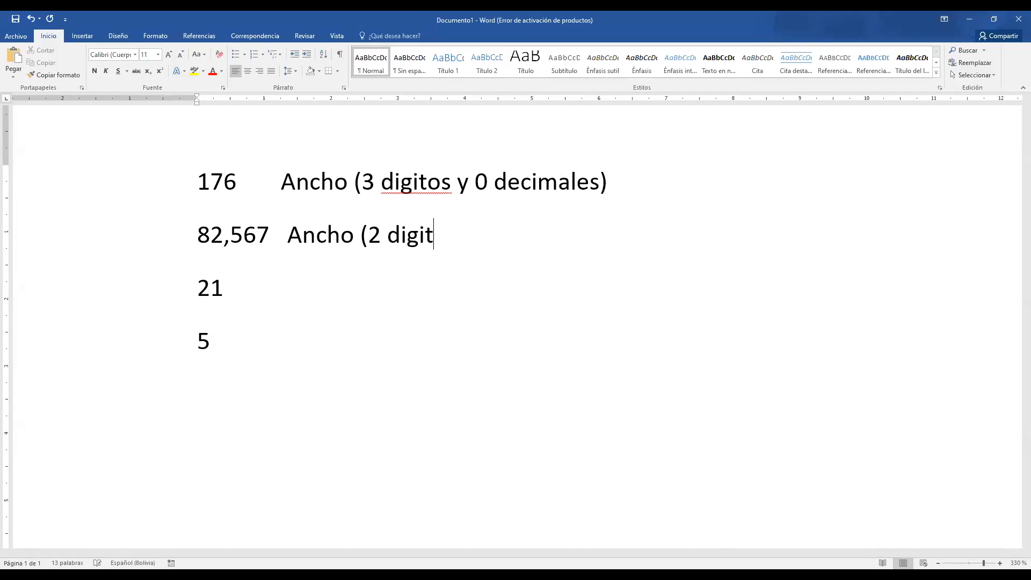
key("BackSpace")
key("BackSpace")
type("y 3 dec")
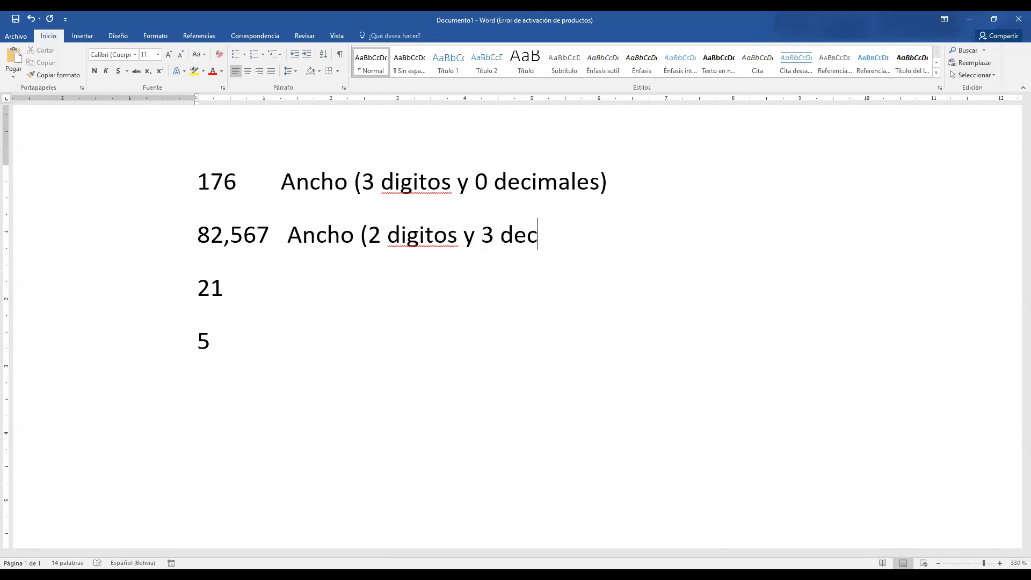
type("imales)")
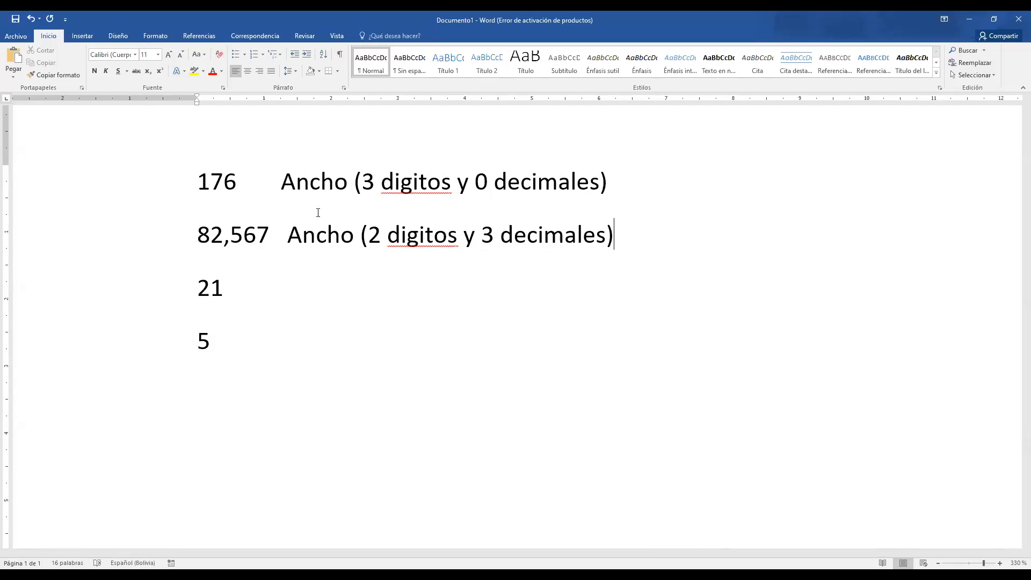
Add the note "Ancho (2 digitos y 0 decimales)" beside the number 21.
key("Down")
type("Ancho es")
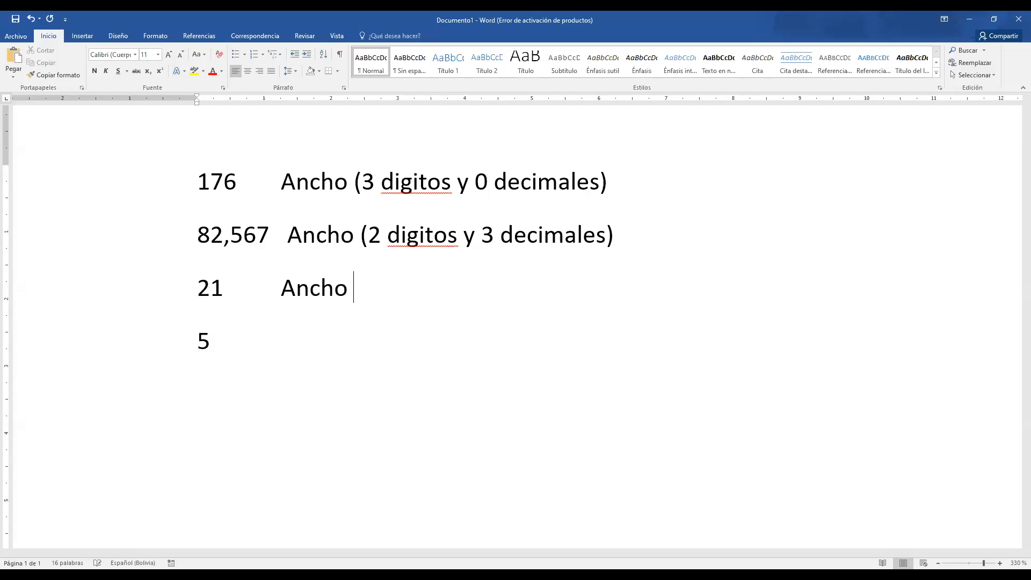
key("BackSpace")
key("BackSpace")
type("(2 digitos y 0 ")
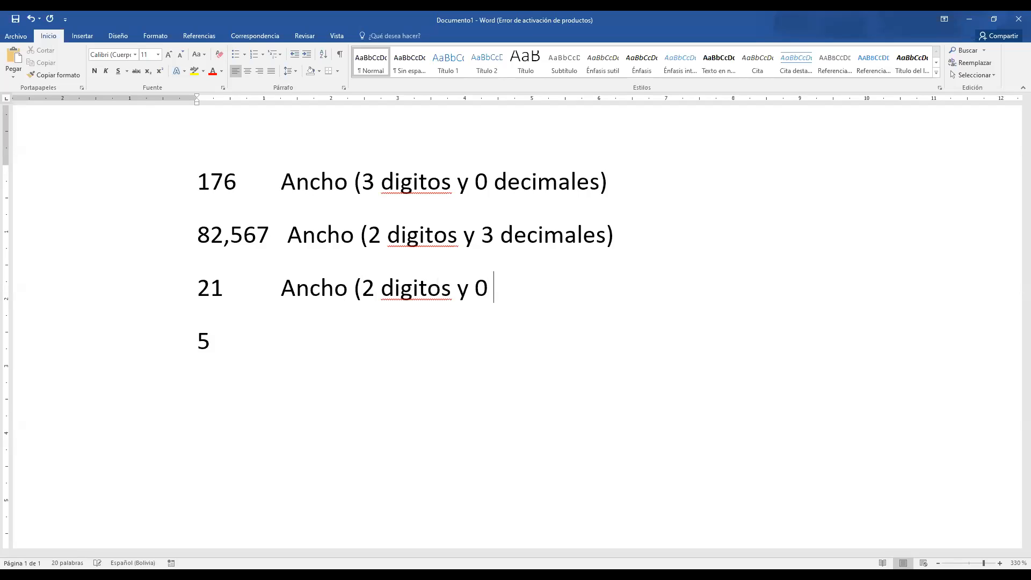
type("decimales)")
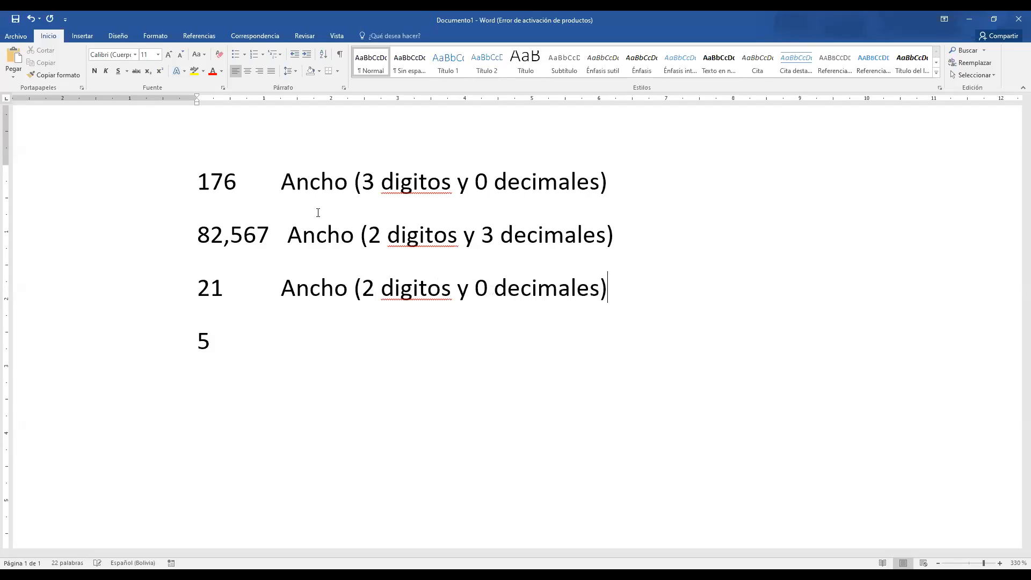
Add the note "Ancho (1 digito y 0 decimales)" beside the number 5.
key("Down")
key("Tab")
type("Ancho (1 digito y ")
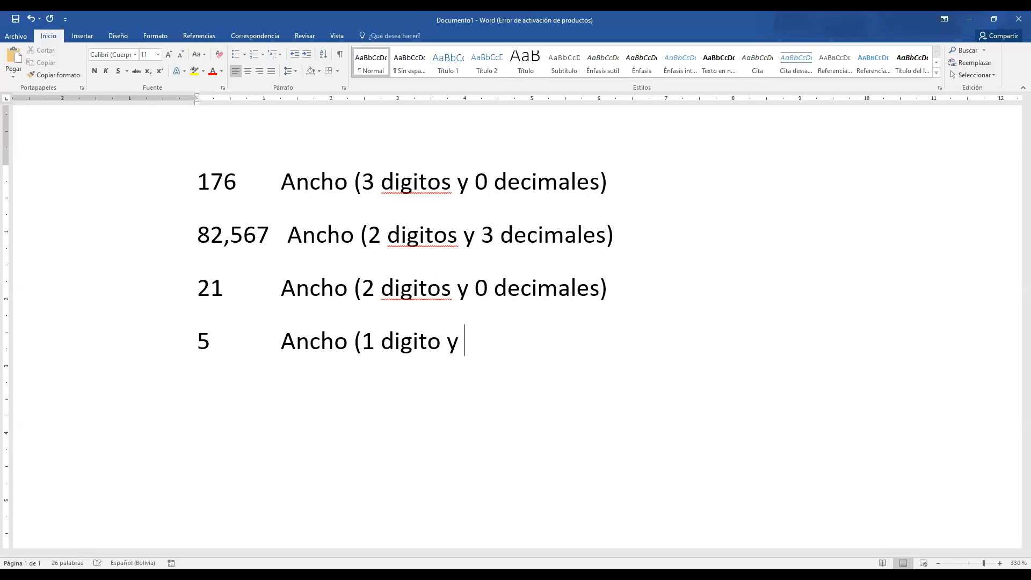
type("0 decimales")
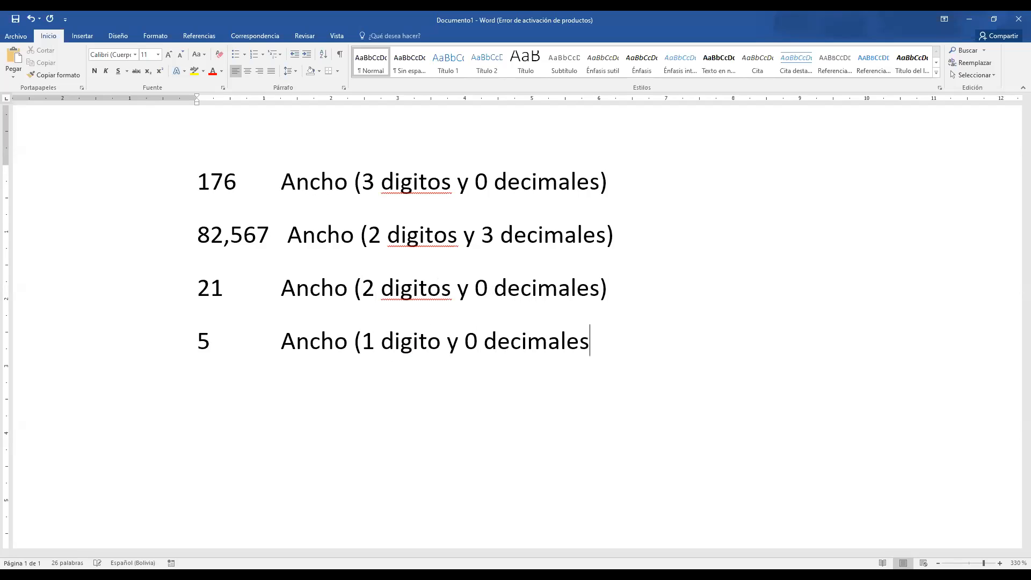
type(")")
Below the list, add the line "Anchura (8) decimales (2) NUMERICO" and the example number 99999999,99 on its own line.
key("Return")
type("Anchura (")
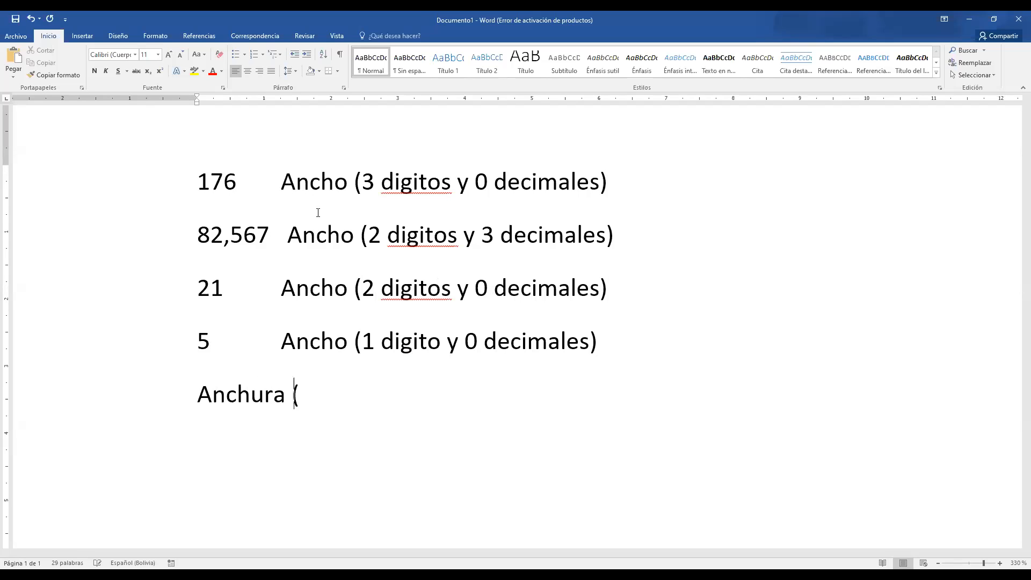
type("8) decimales (2)")
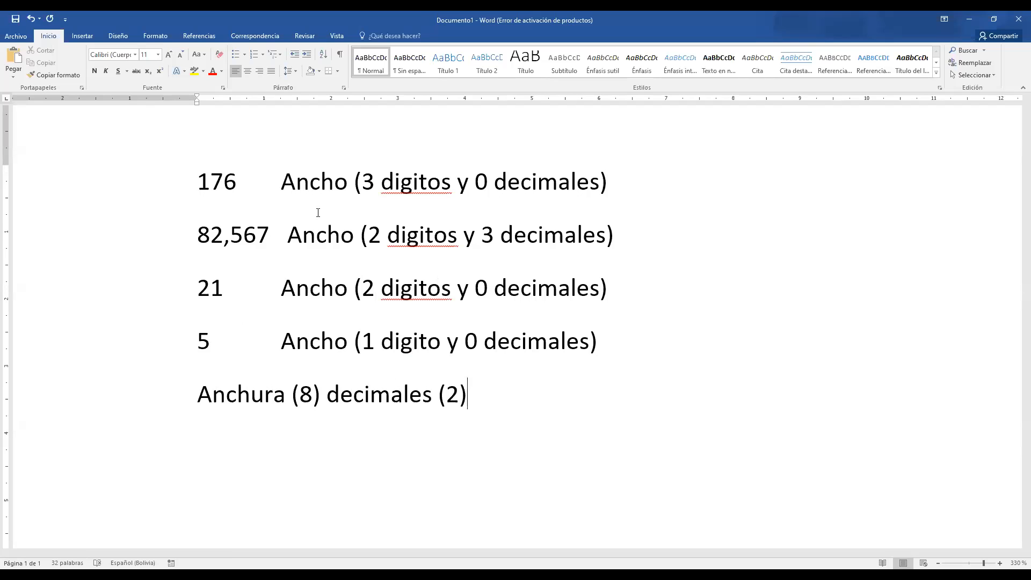
type(" NUMERICO")
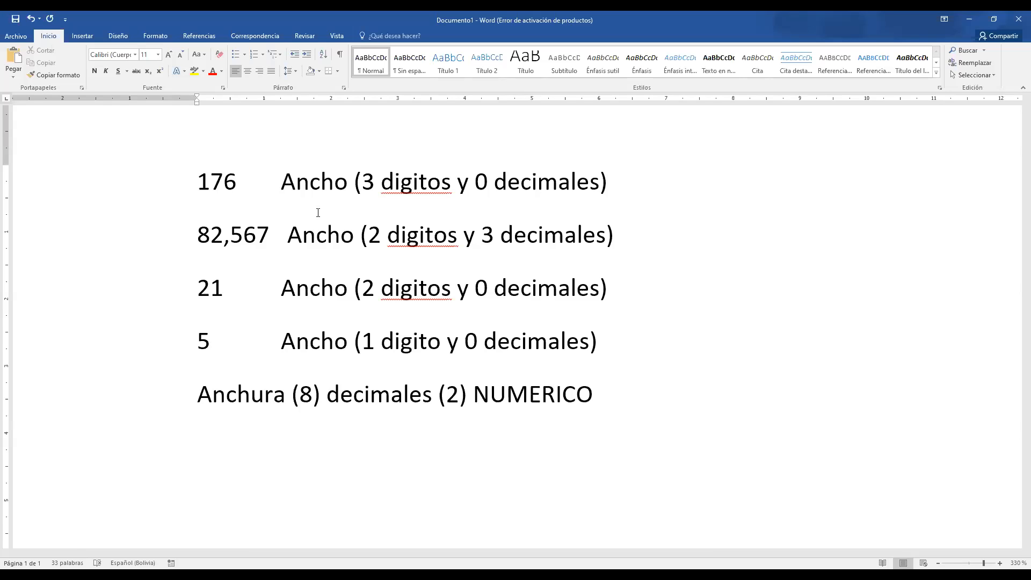
key("Return")
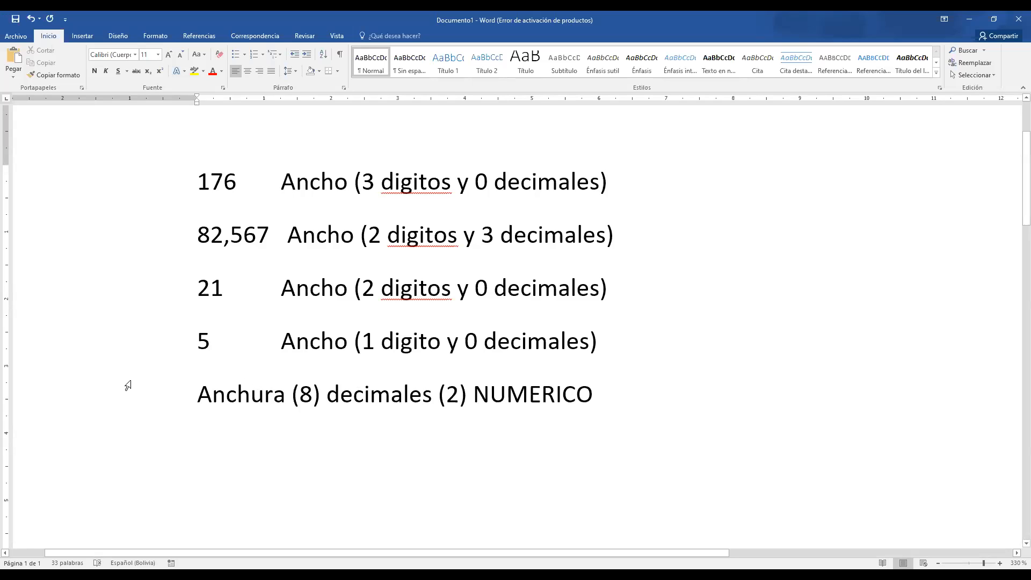
type("99999999,99")
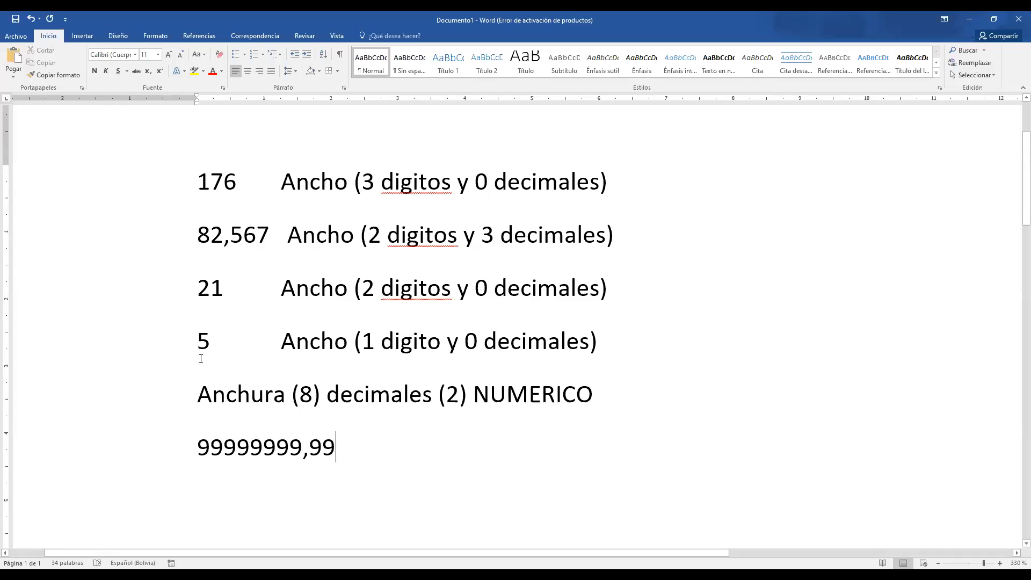
Highlight in turn the number 176, the number 99999999,99 and the "decimales (2)" text to compare them.
left_click_drag(193, 189, 236, 186)
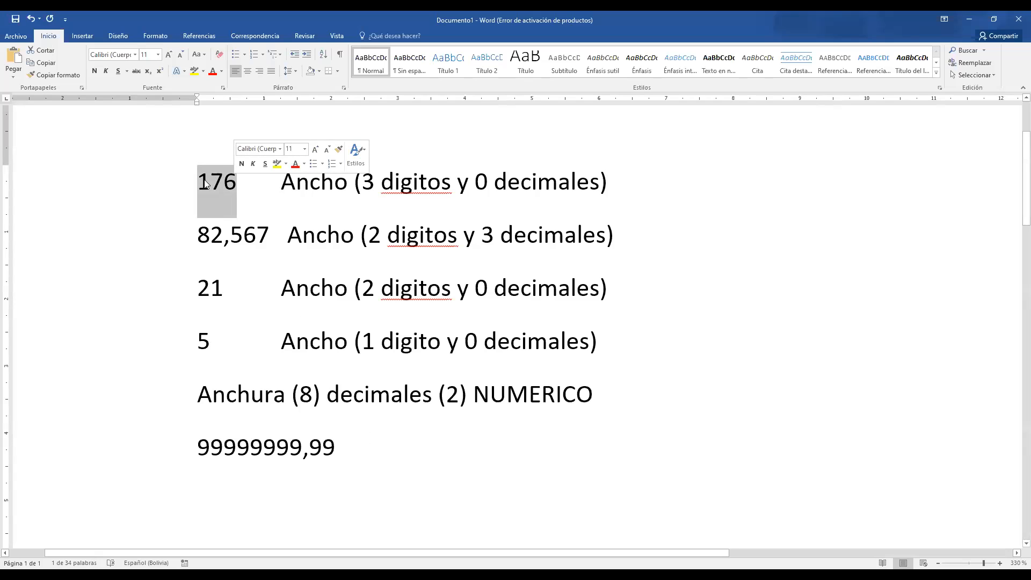
left_click_drag(198, 447, 331, 441)
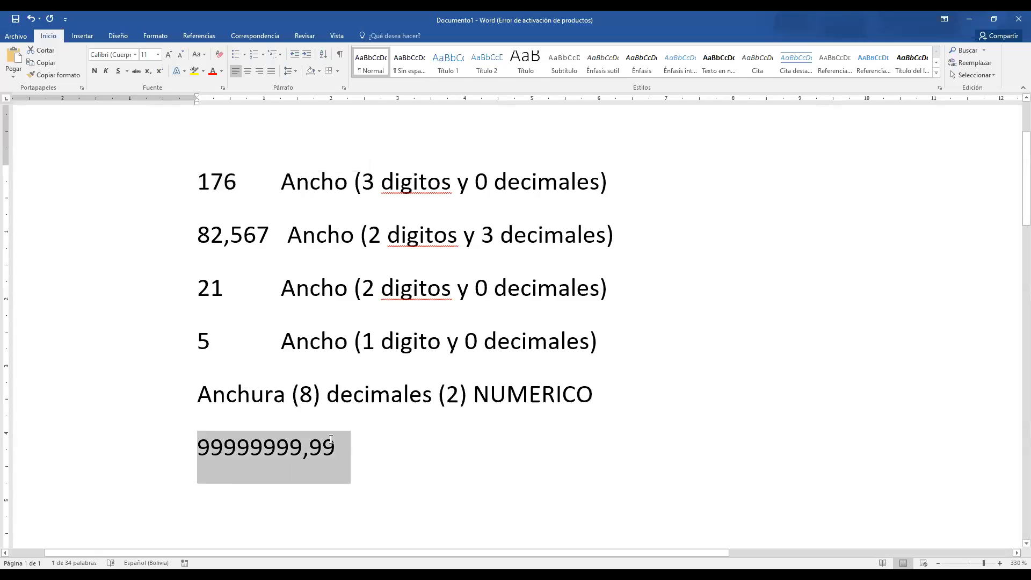
left_click(368, 472)
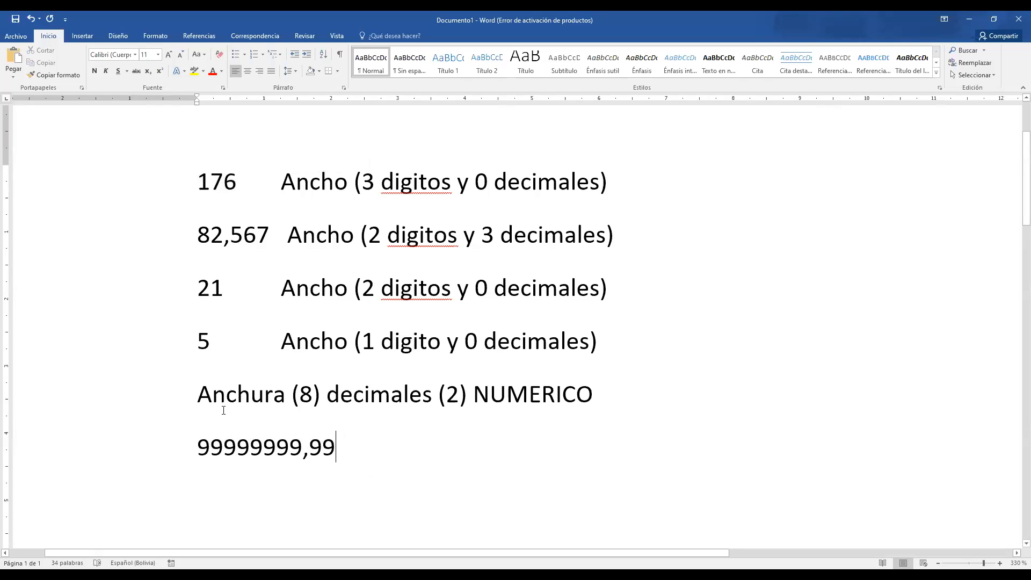
left_click_drag(198, 396, 466, 399)
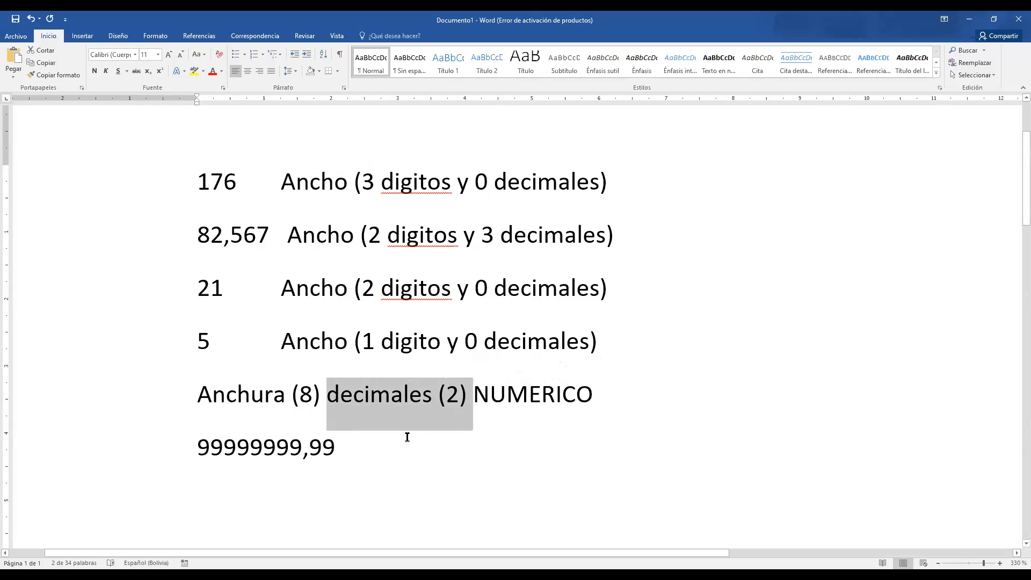
Below 99999999,99, add the lines "Yo tengo de edad 18,6 años", "Yo tengo 18 años" and "Yo tengo 19 años".
left_click(382, 449)
key("Return")
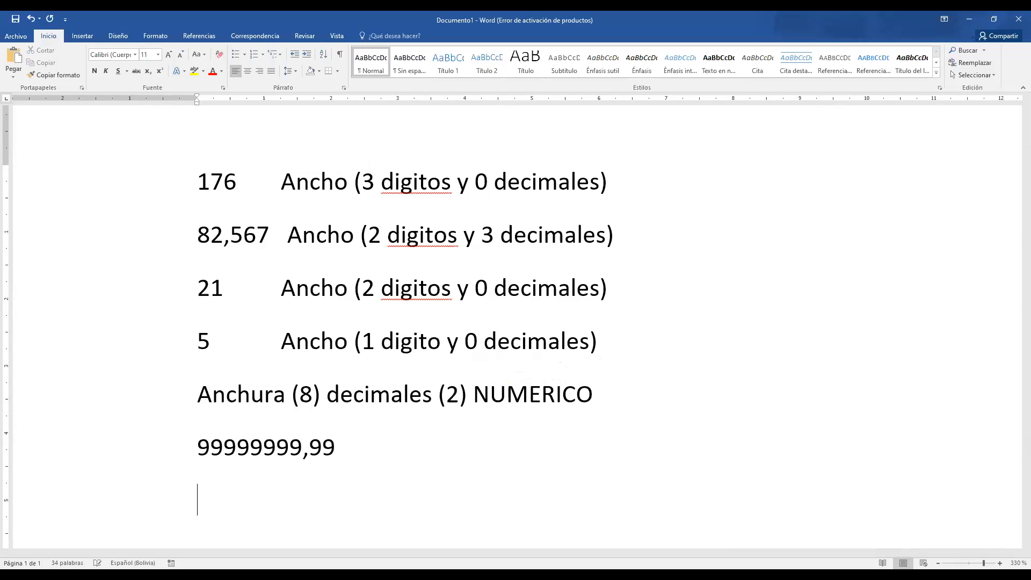
type("Yo tengo de edad ")
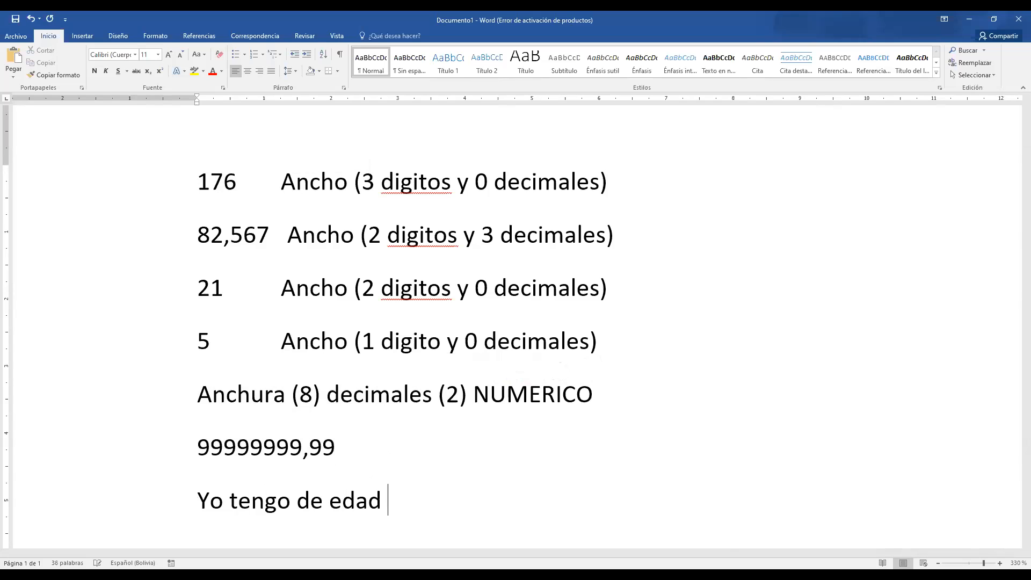
type("18,6 años")
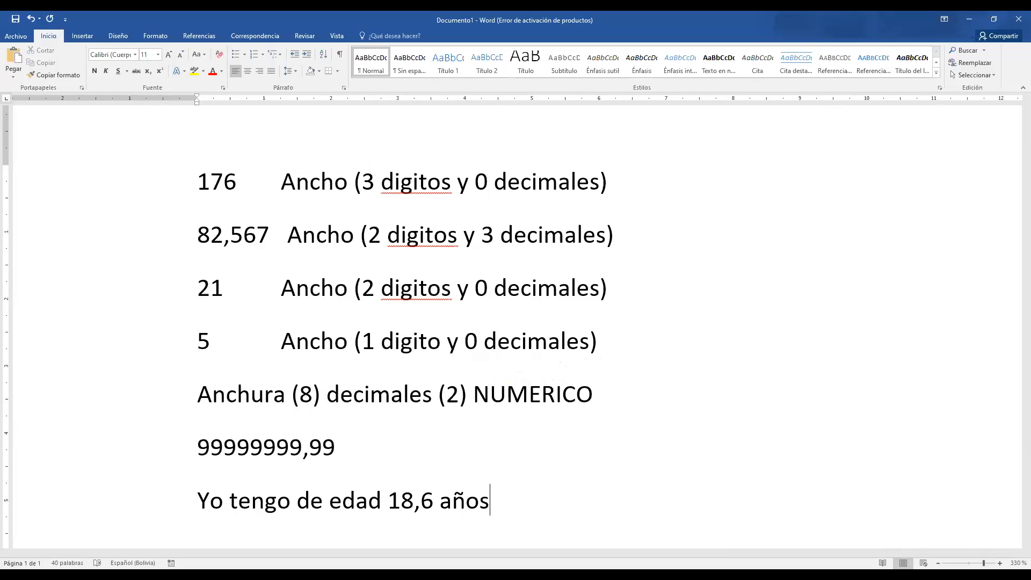
key("Return")
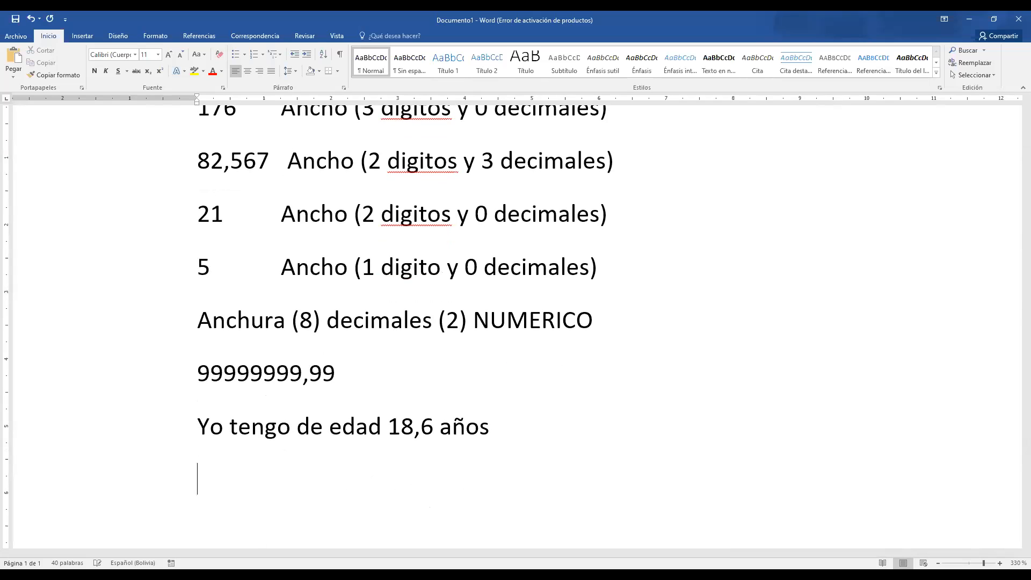
type("yo tengo 18 años")
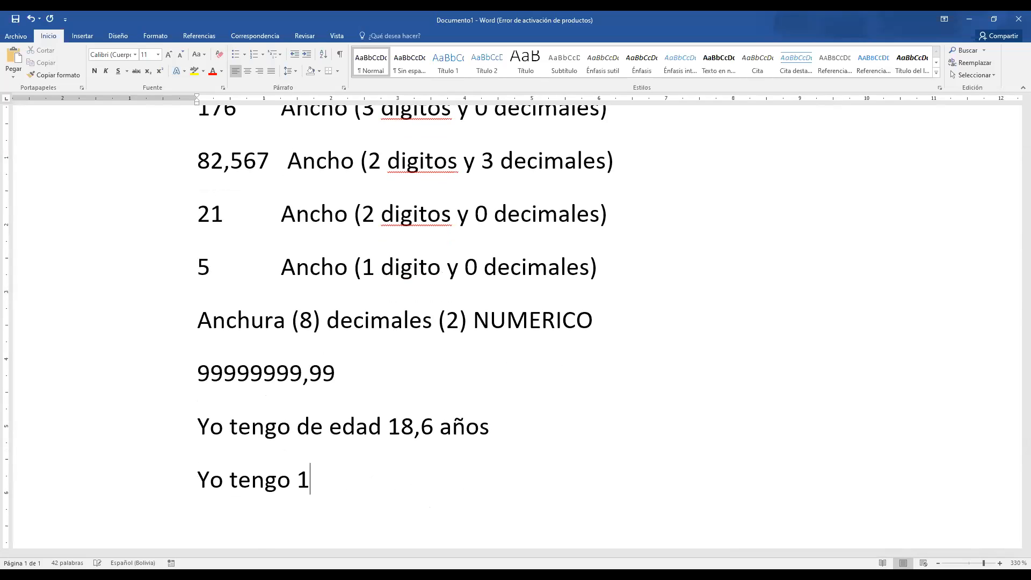
type("Yo tengo 19 a")
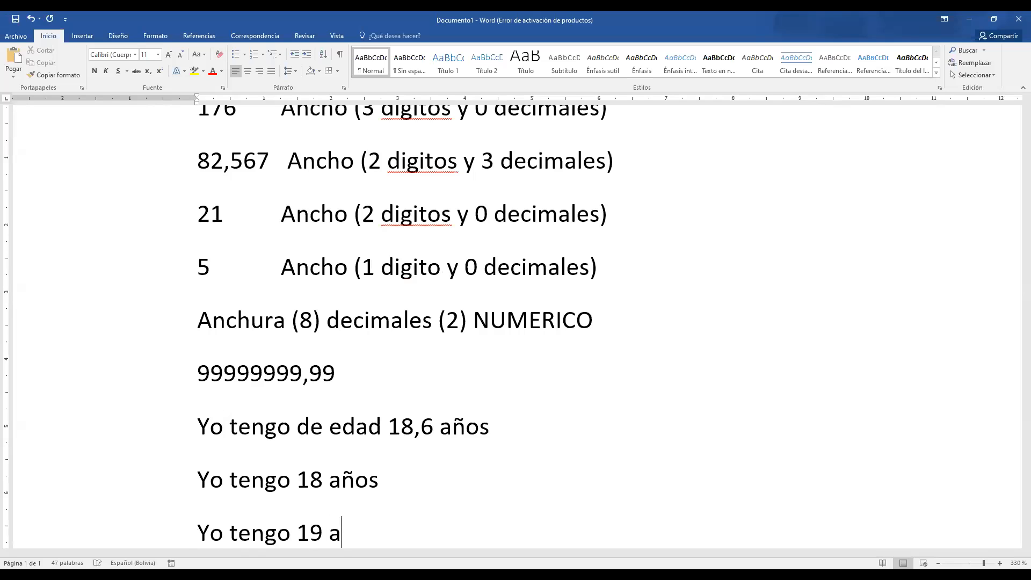
type("ños")
Highlight 18,6 and the last "0 decimales", and append "1,80 mts" to the line about 18,6 años.
key("Up")
left_click_drag(390, 427, 428, 458)
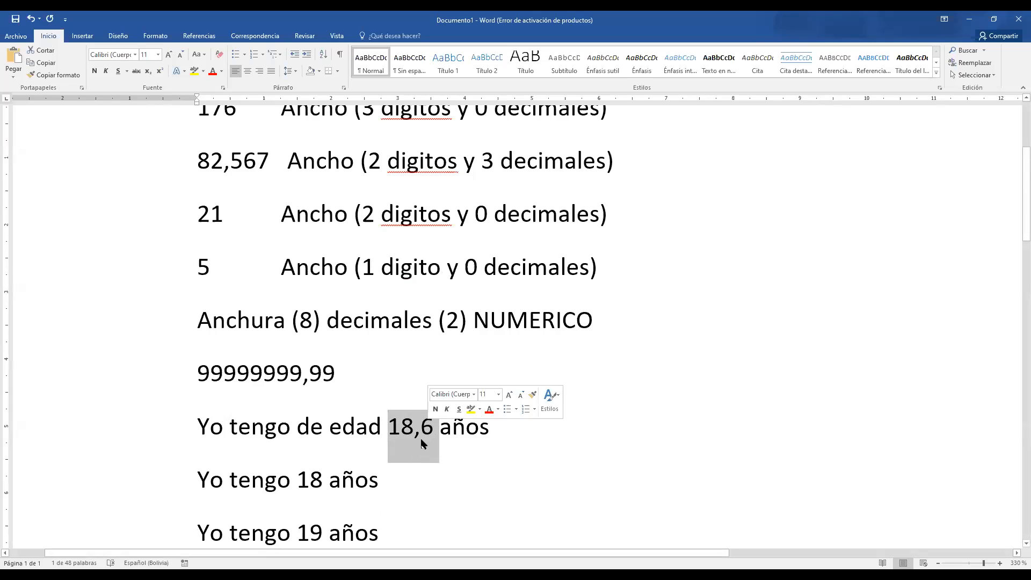
left_click_drag(465, 271, 537, 272)
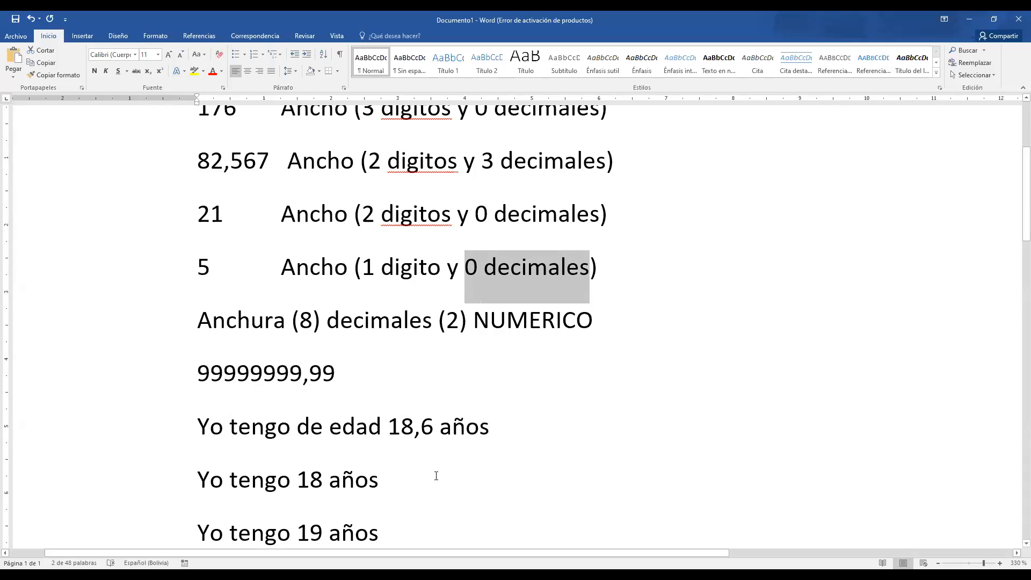
left_click(511, 431)
type("1,8")
type("0 mts")
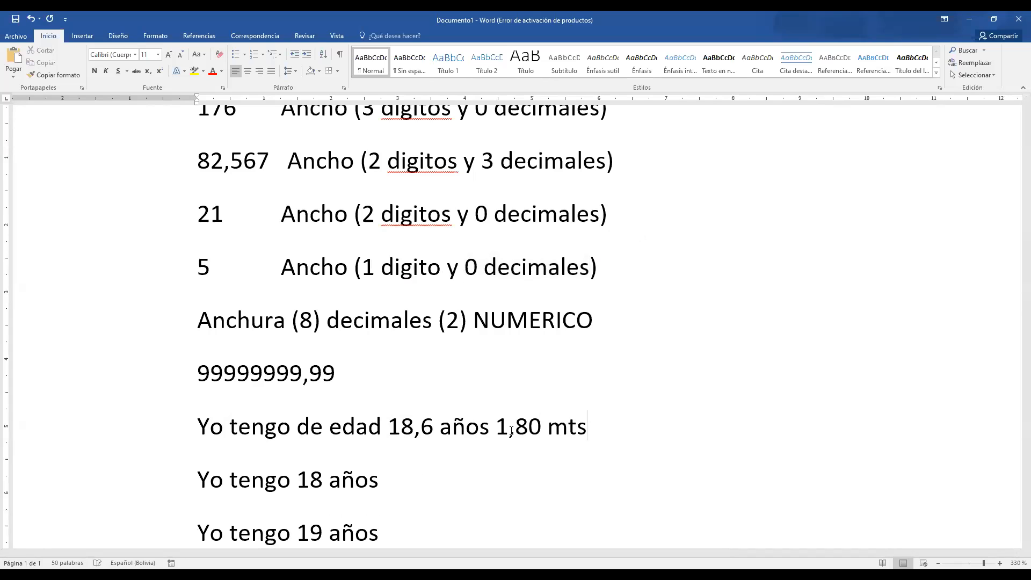
Highlight in turn "1,80 mts", "decimales (2)", "0 decimales" and the lines about 18 and 19 años to compare them.
left_click_drag(588, 427, 512, 430)
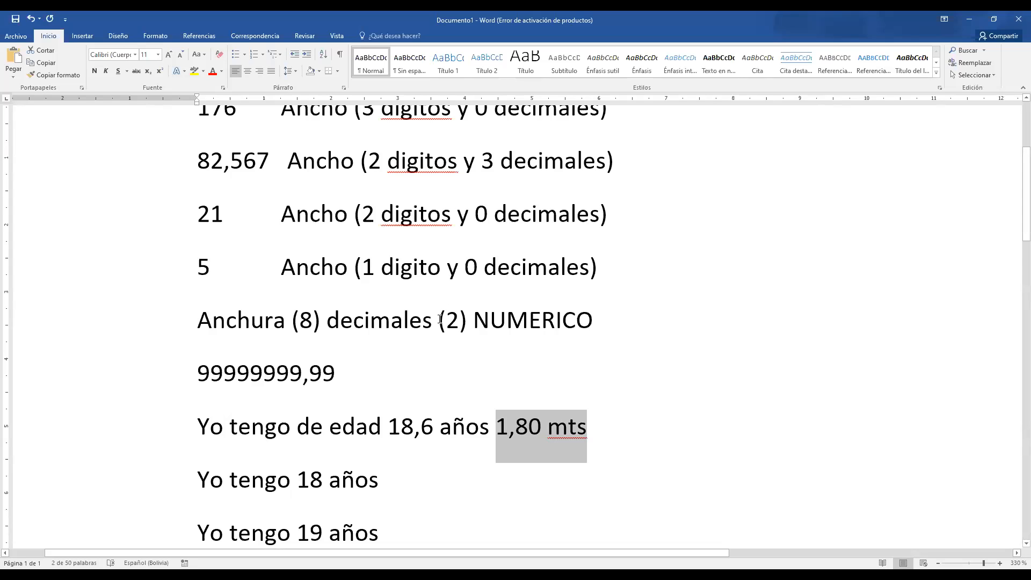
left_click_drag(327, 321, 473, 322)
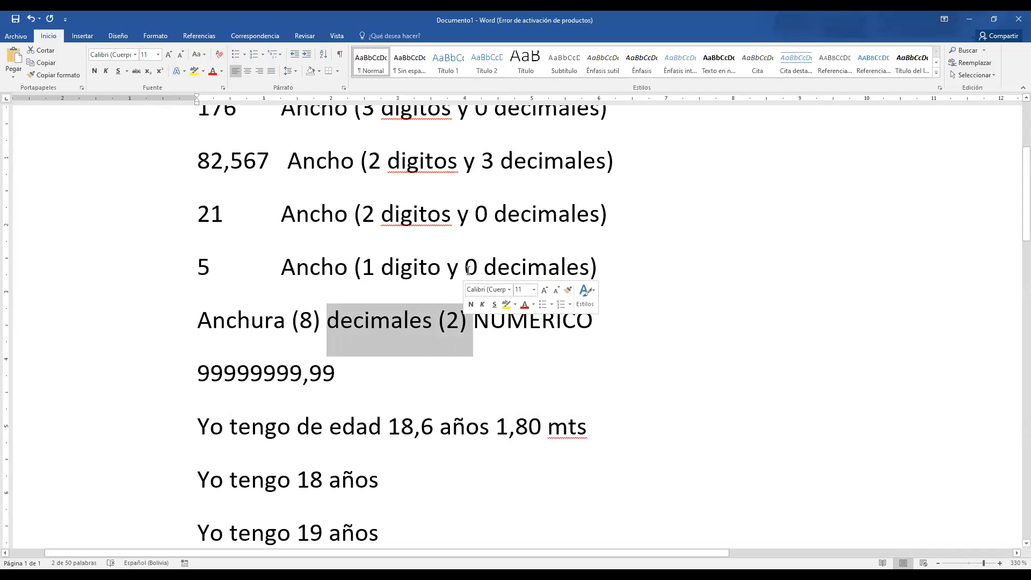
left_click_drag(469, 270, 590, 269)
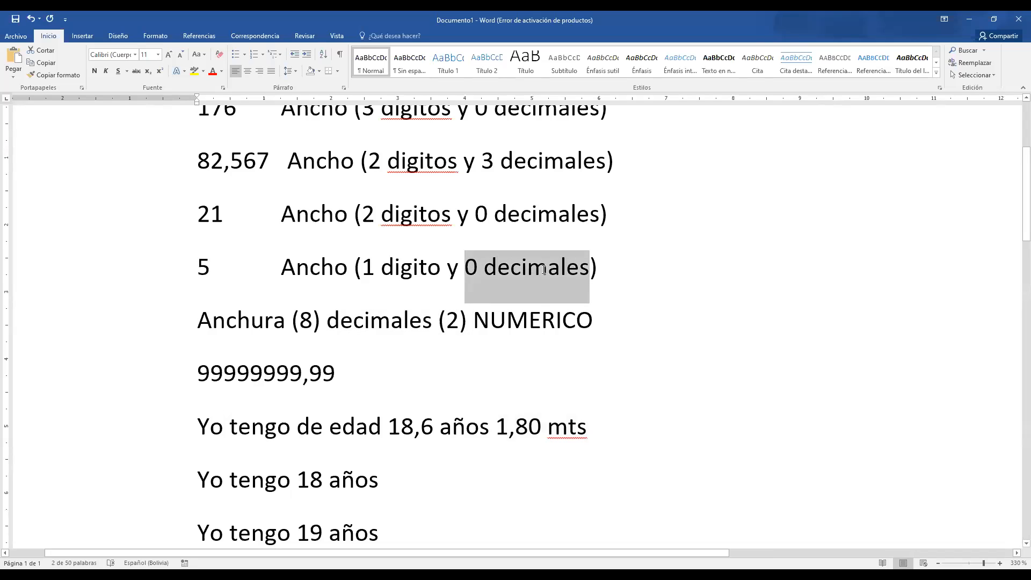
left_click(538, 370)
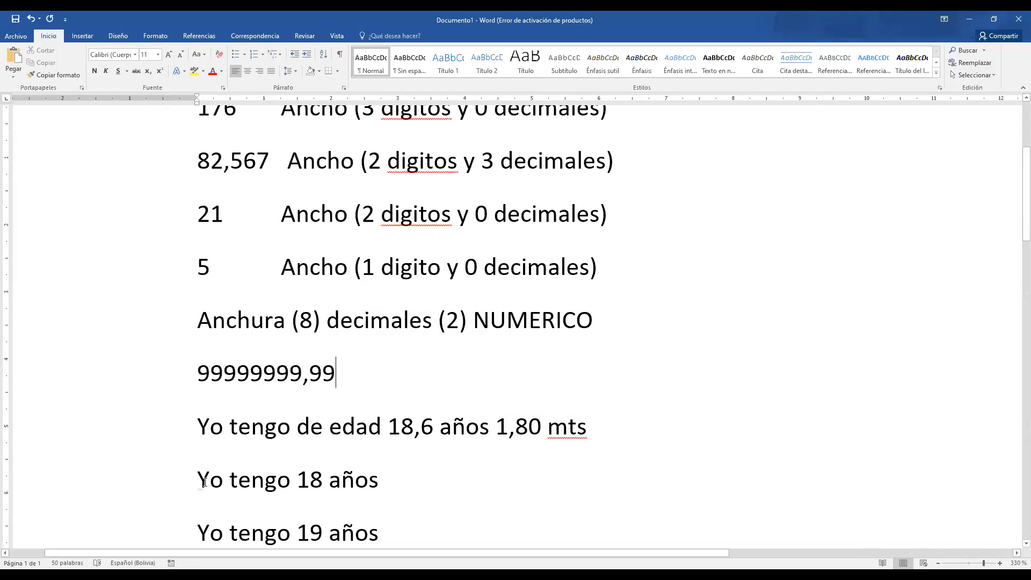
left_click_drag(198, 480, 395, 532)
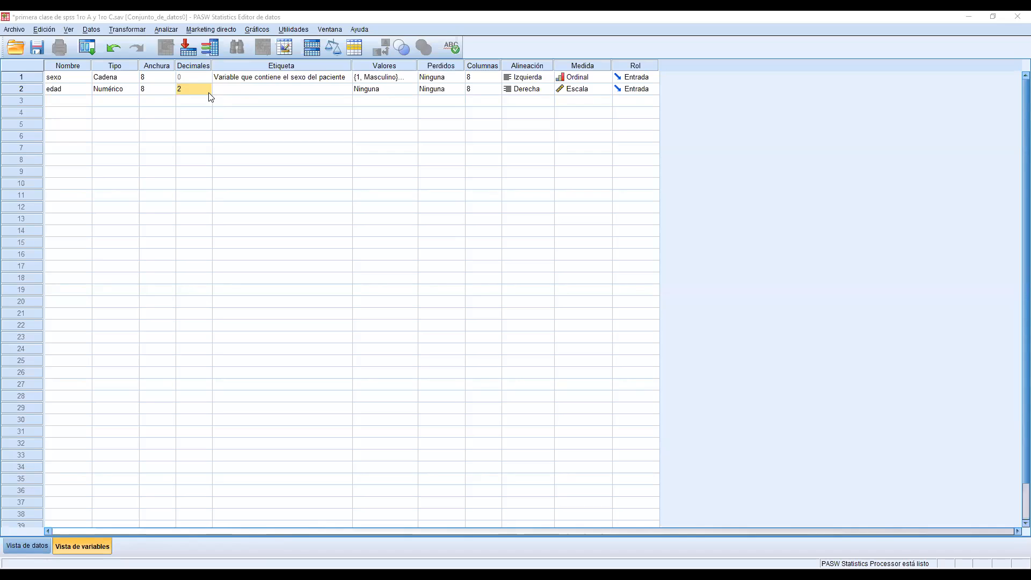
Set the decimals of the edad variable to 0, check its width and label cells, and open its value labels cell for editing.
type("0")
left_click(162, 89)
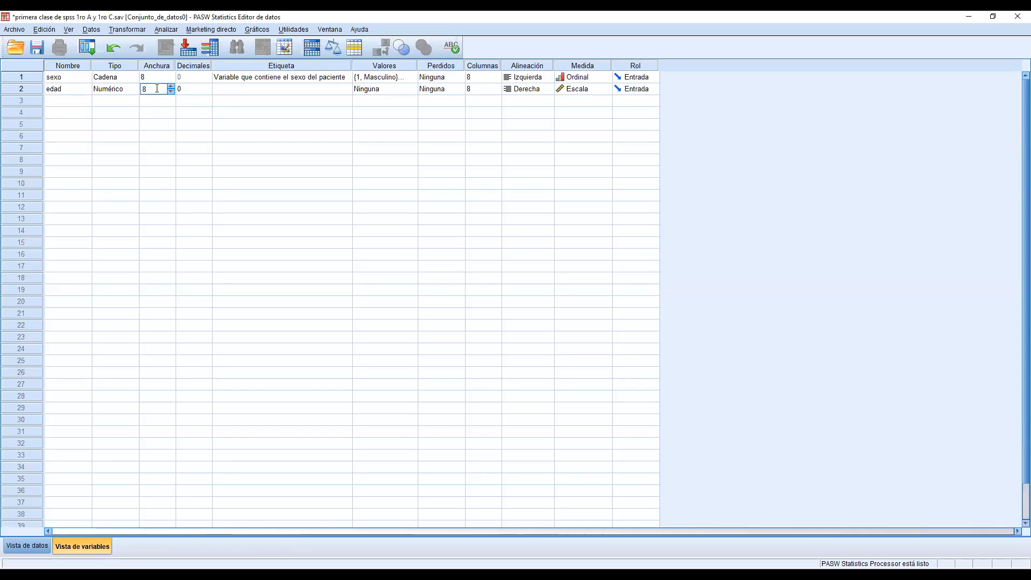
left_click(225, 95)
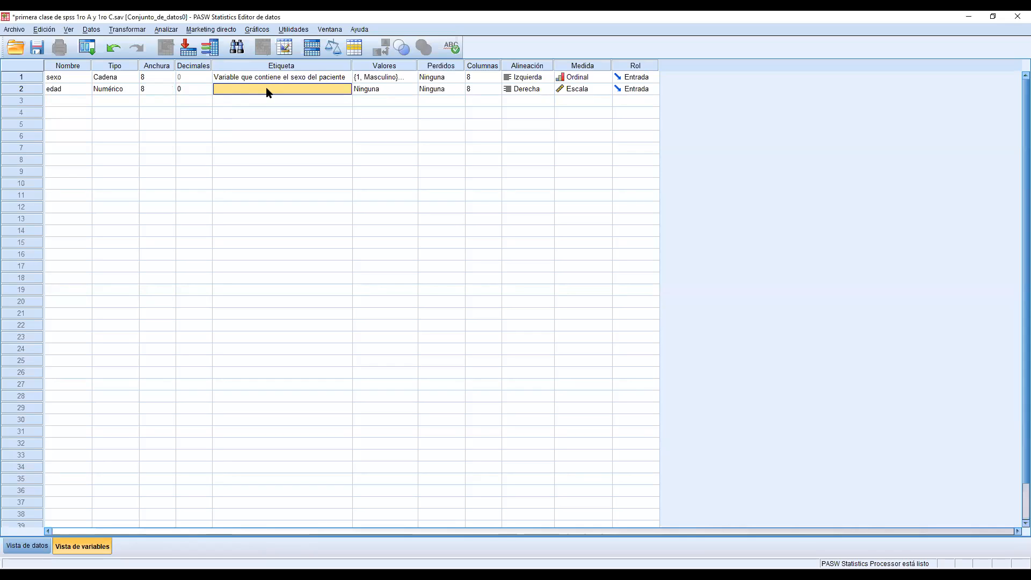
left_click(373, 90)
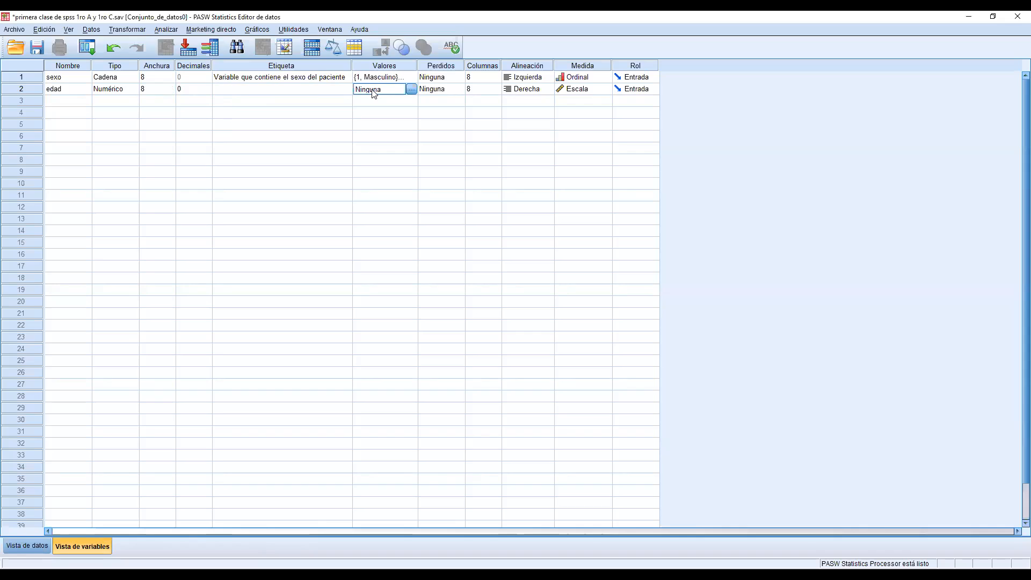
Try value labels 1 = "1 año", 2 = "2 años" and 100 = "100 años" for edad, start value 120, and discard them all.
left_click(411, 92)
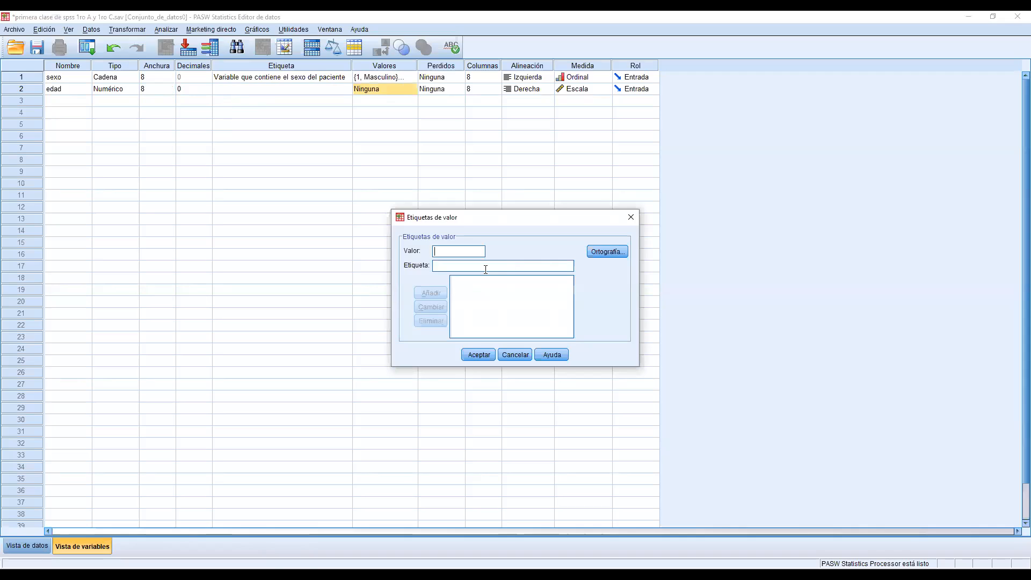
type("1")
type("1 año")
left_click(433, 292)
type("2 = \"2 años")
left_click(433, 293)
type("100")
key("Tab")
type("100 años")
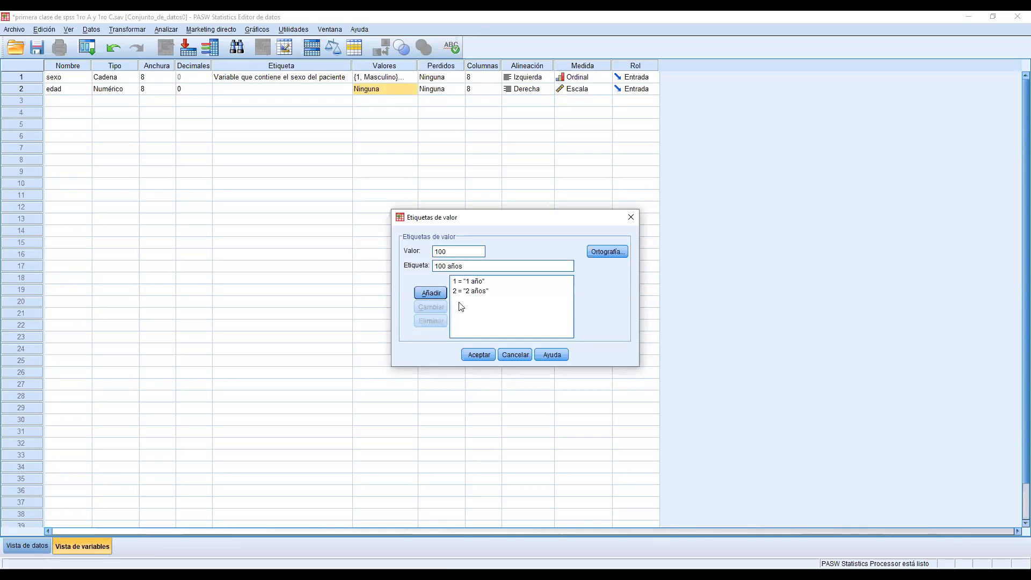
key("Return")
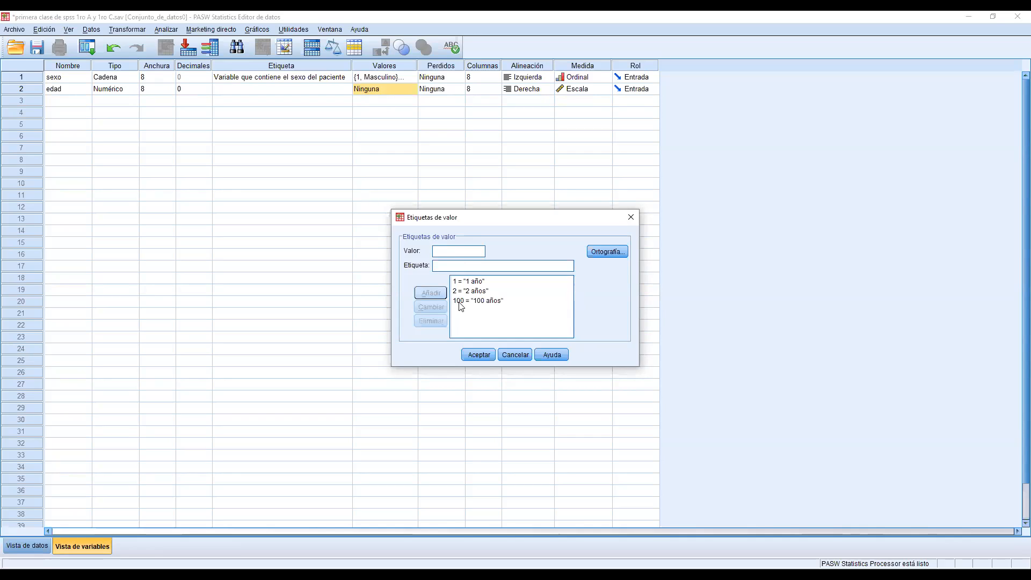
type("120")
left_click(516, 354)
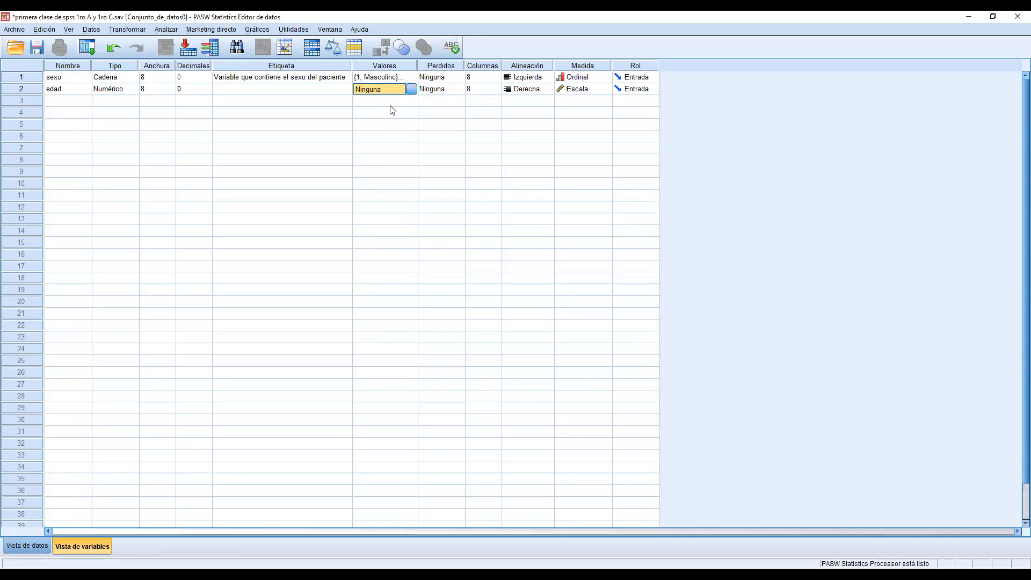
Compare the value labels of edad and sexo by highlighting their rows and the Valores column.
left_click(34, 89)
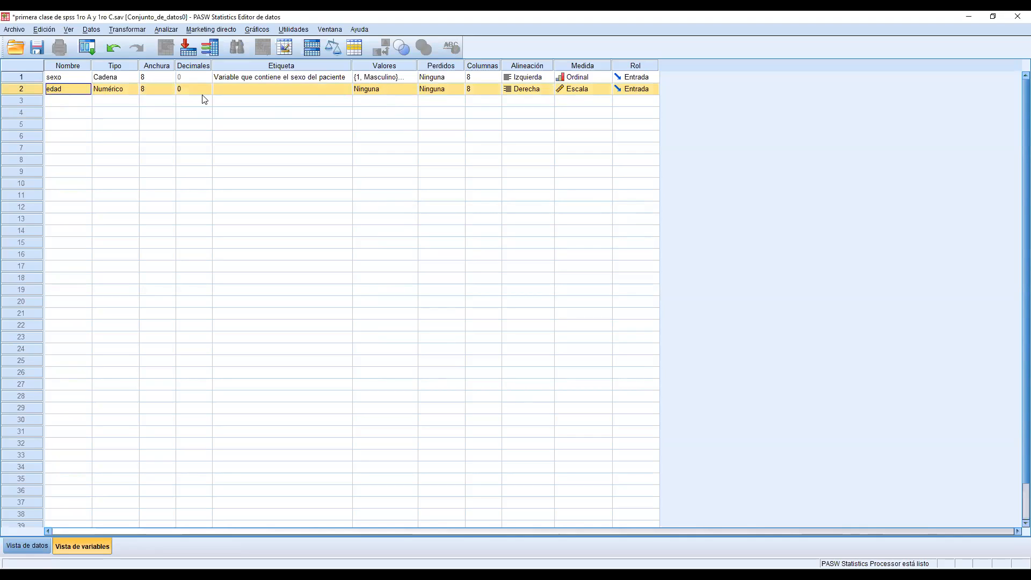
left_click(385, 90)
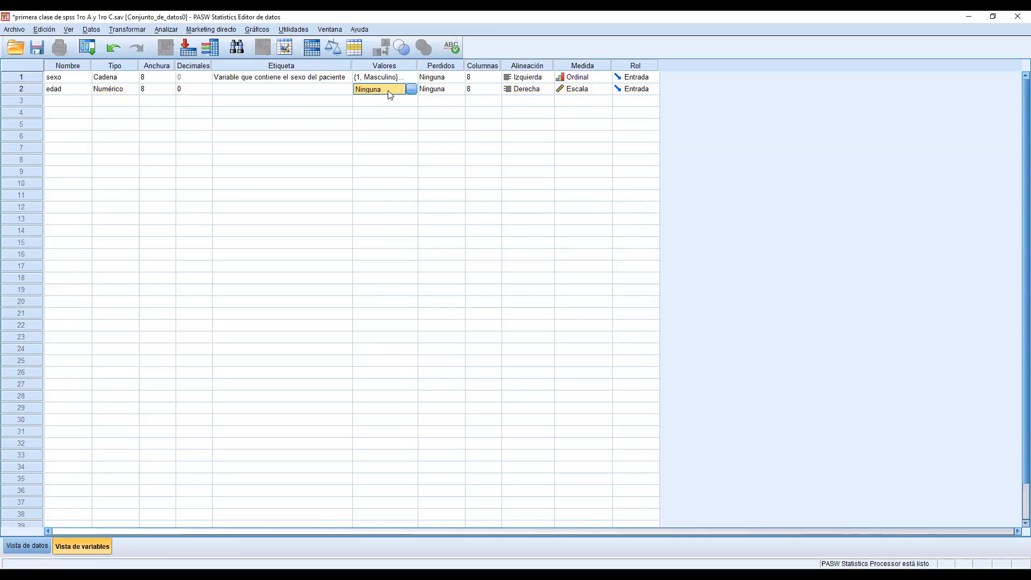
left_click(33, 77)
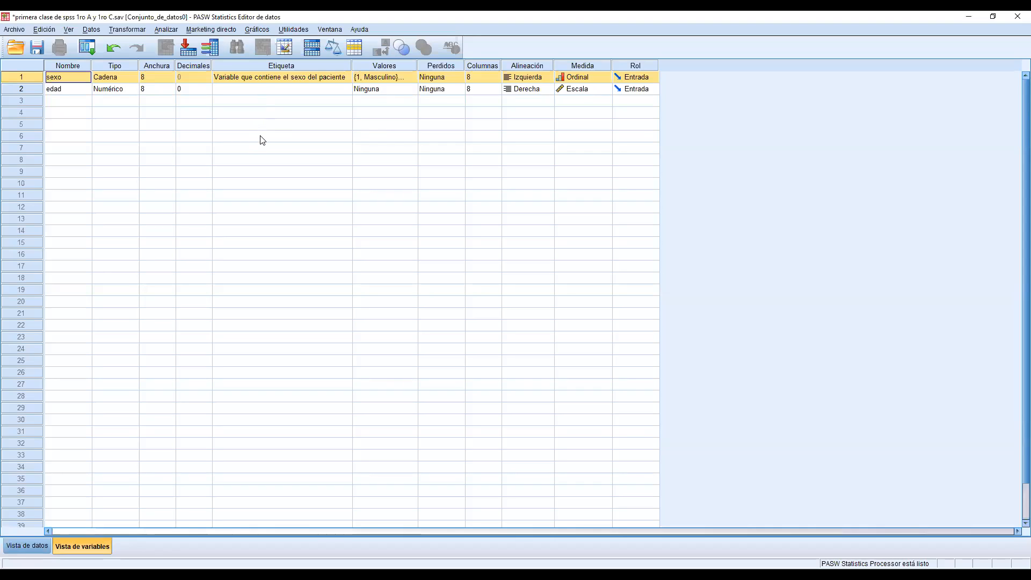
left_click(401, 67)
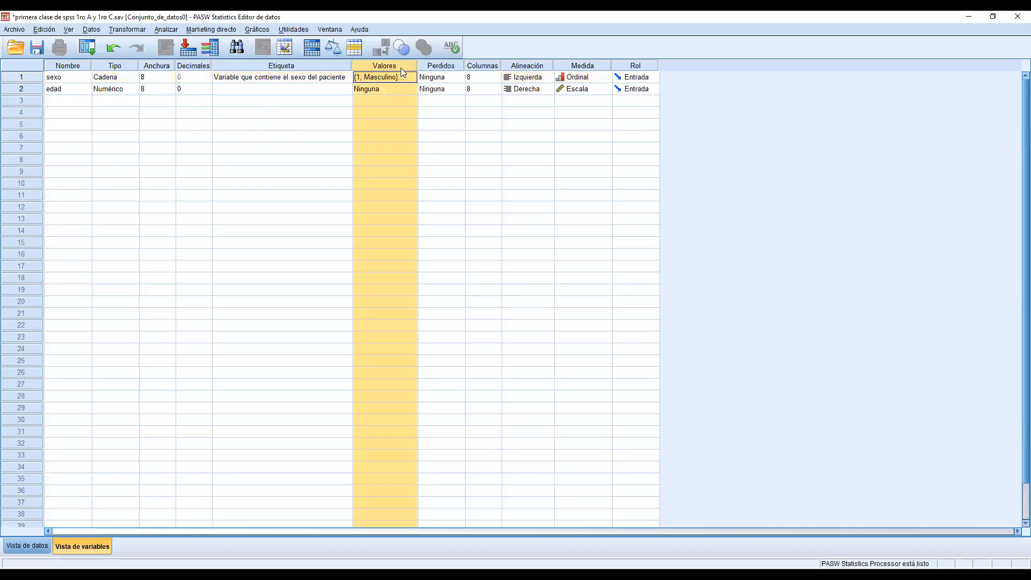
left_click(34, 90)
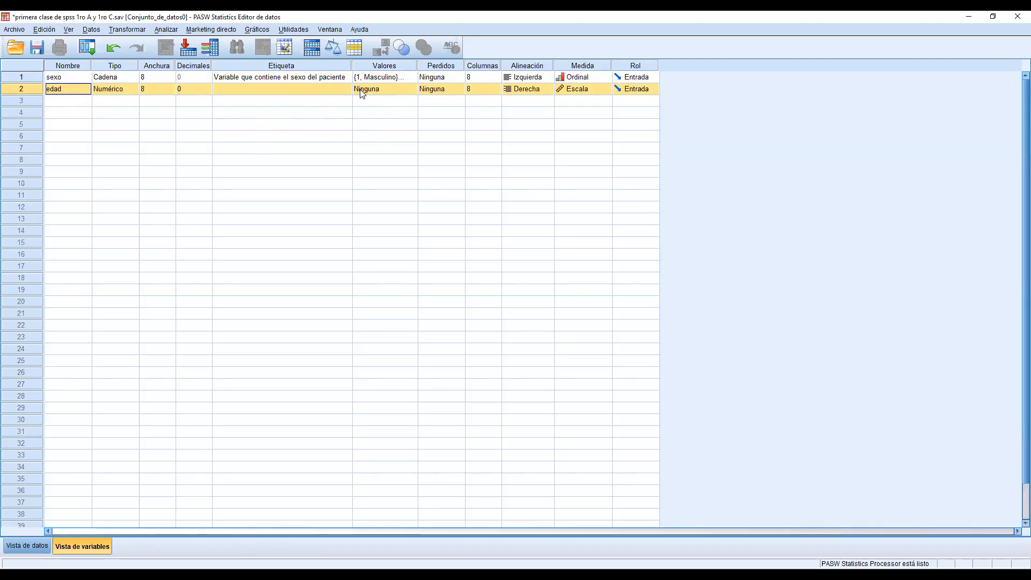
left_click(35, 77)
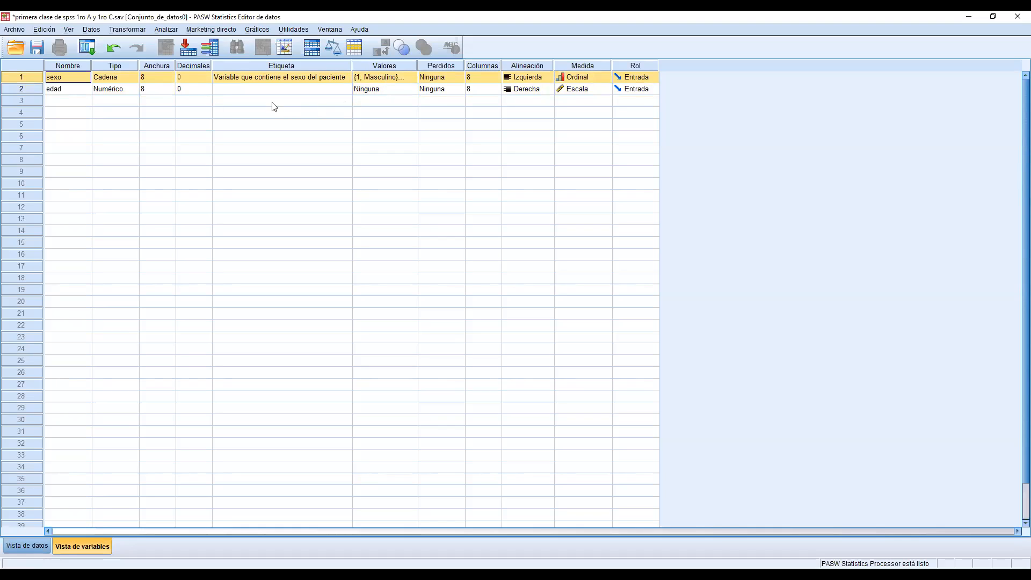
left_click(31, 89)
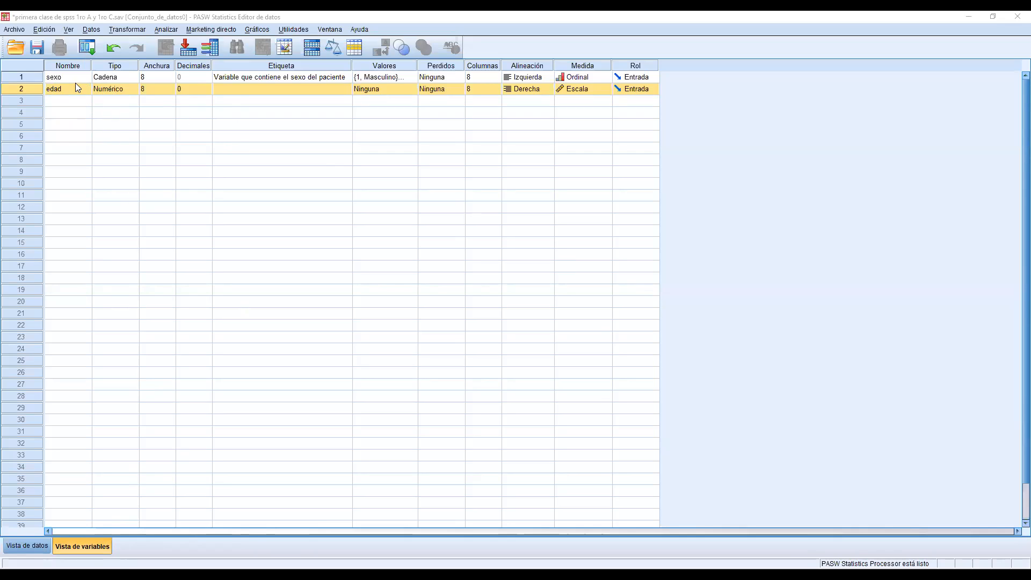
Switch to the data view and highlight the sexo, edad and unused variable columns in turn.
left_click(28, 545)
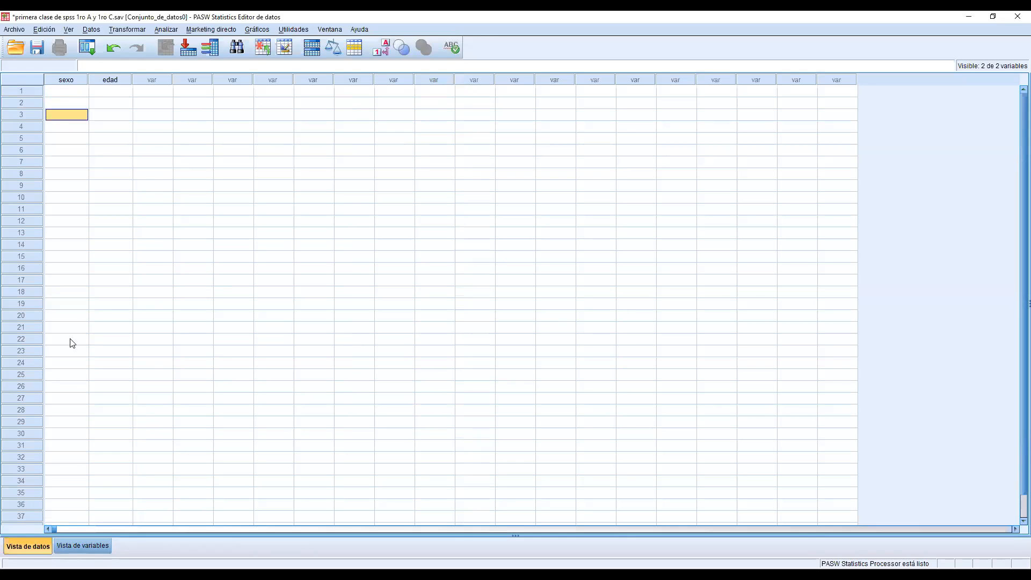
left_click(67, 80)
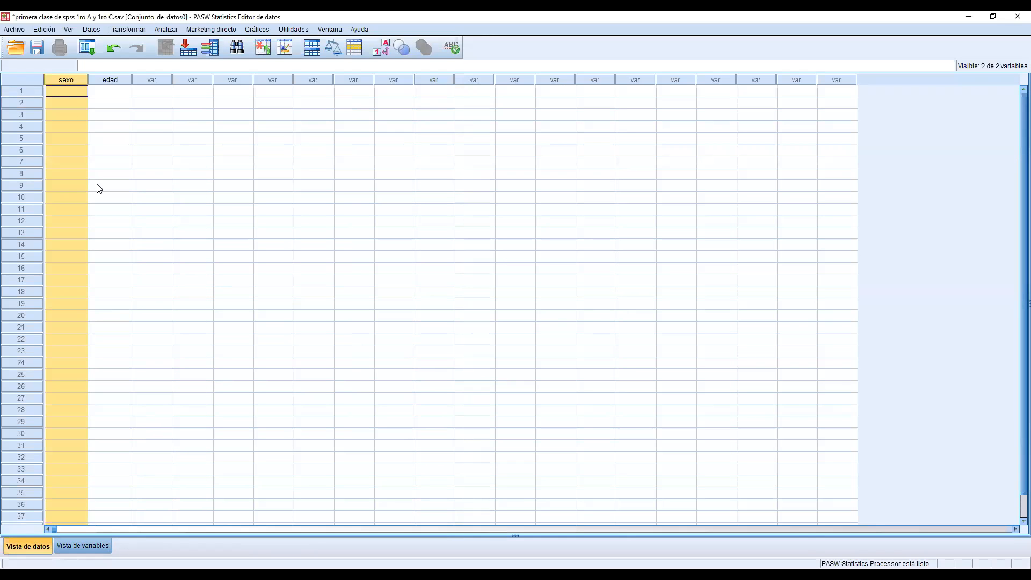
left_click(154, 81)
left_click(193, 82)
left_click(234, 80)
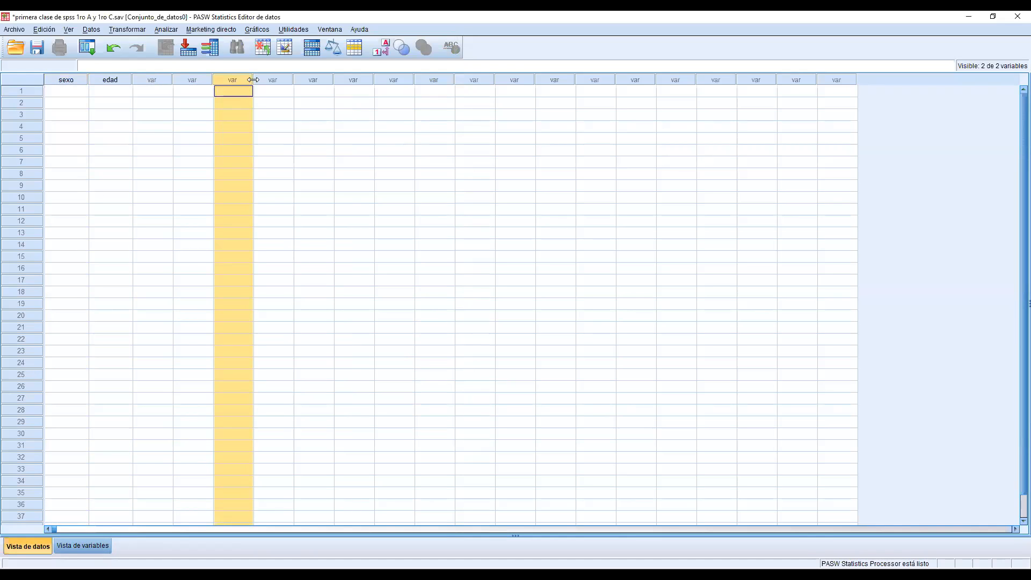
left_click(264, 81)
left_click(71, 80)
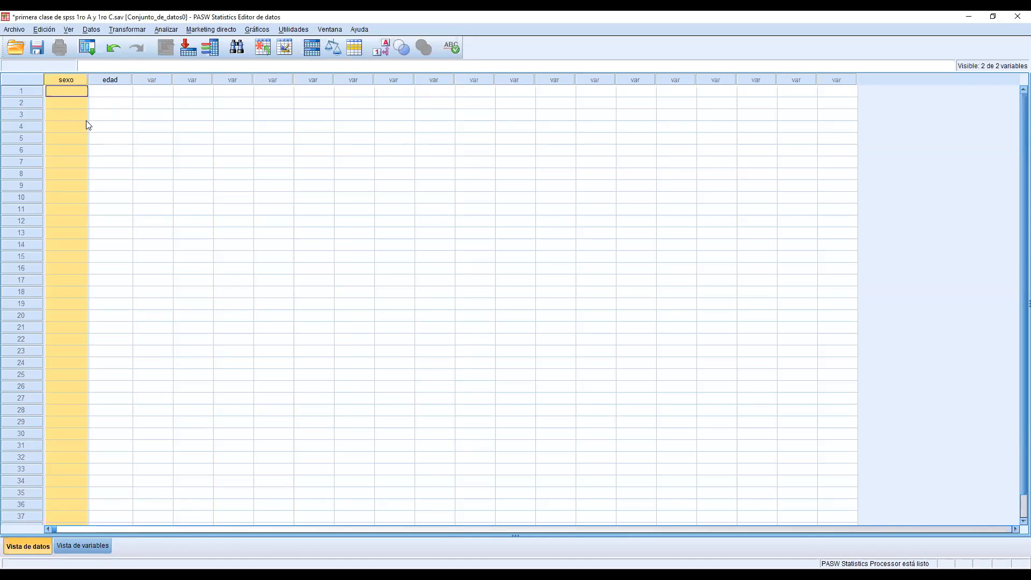
left_click(110, 81)
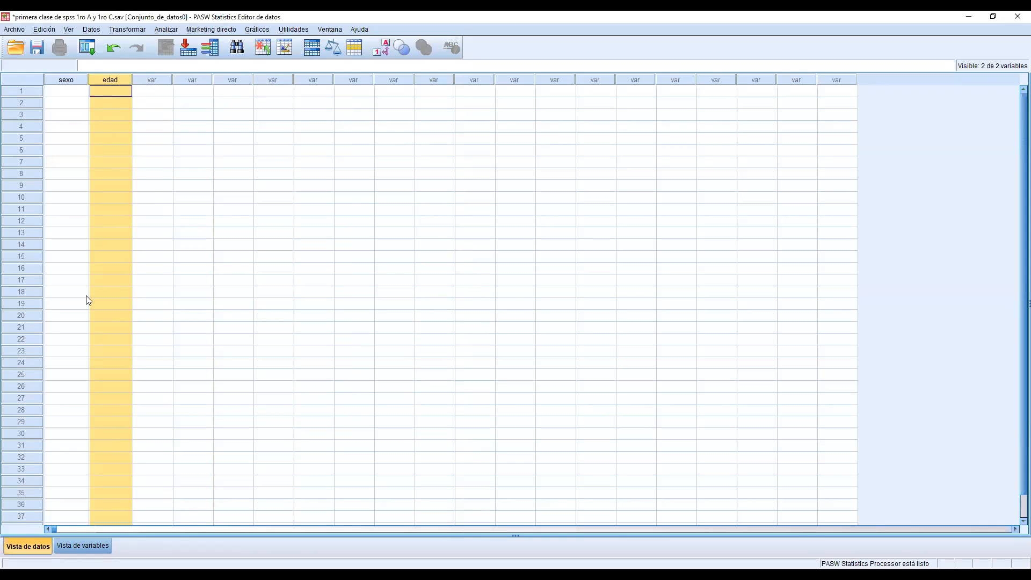
Compare the Nombre column of the variable view with the sexo and edad column headings in the data view.
left_click(83, 546)
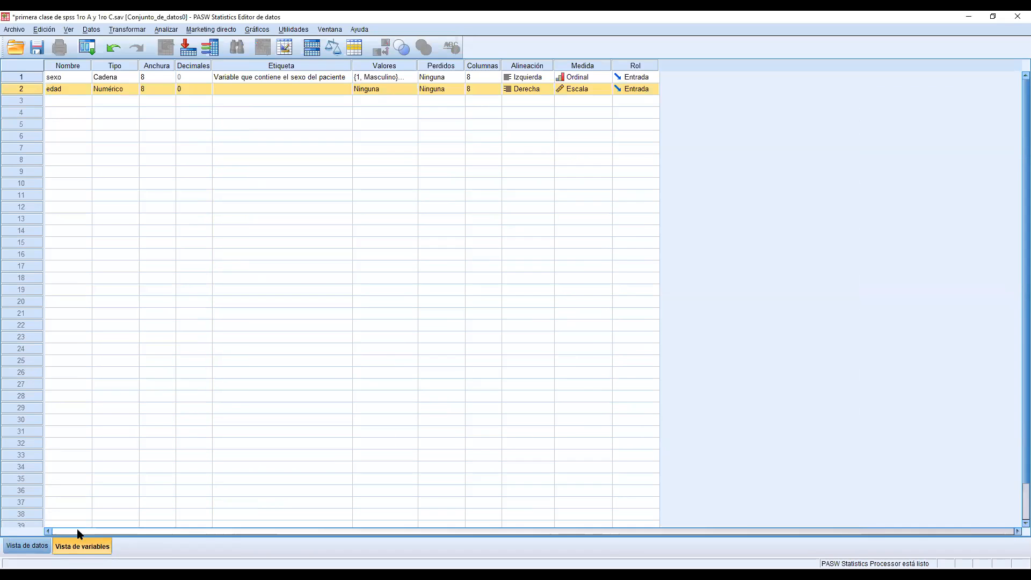
left_click(62, 66)
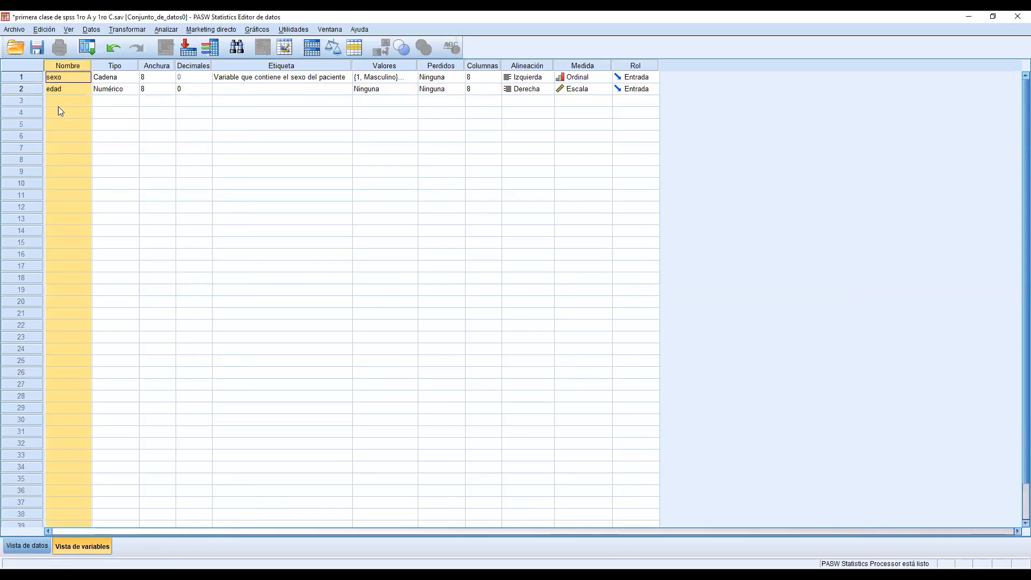
left_click(28, 546)
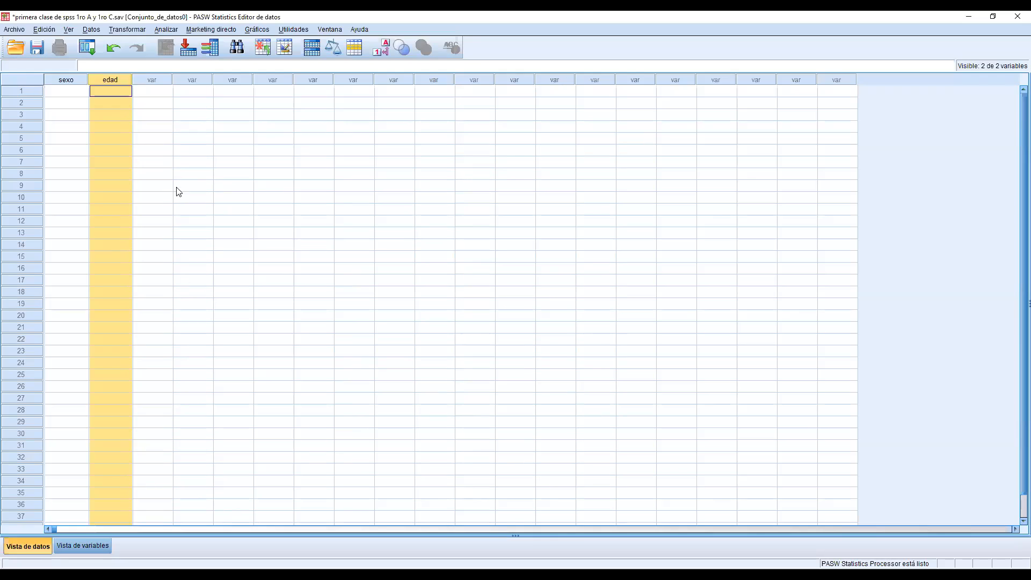
left_click(74, 81)
left_click(115, 82)
left_click(77, 82)
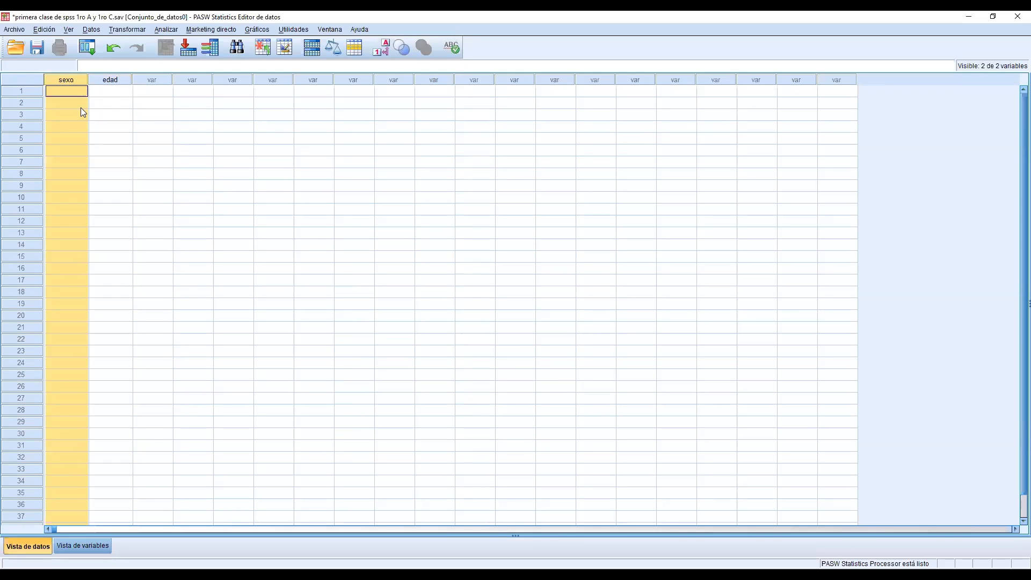
Return to the variable view and compare the descriptive label cells of sexo and edad.
left_click(105, 544)
left_click(277, 79)
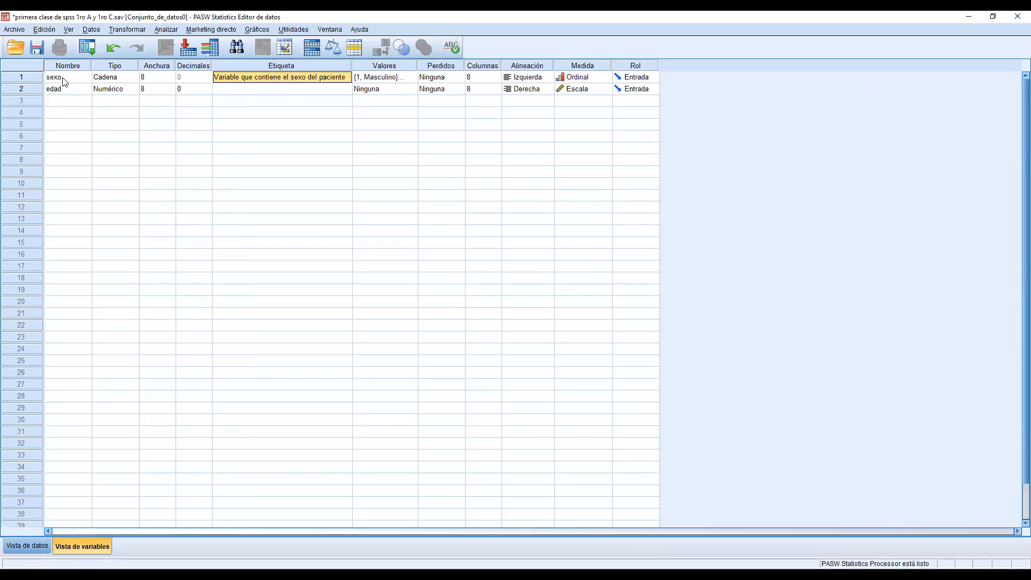
left_click(243, 89)
left_click(253, 80)
left_click(253, 86)
left_click(255, 81)
Check the sexo column heading in the data view against the sexo label in the variable view.
left_click(27, 547)
left_click(215, 366)
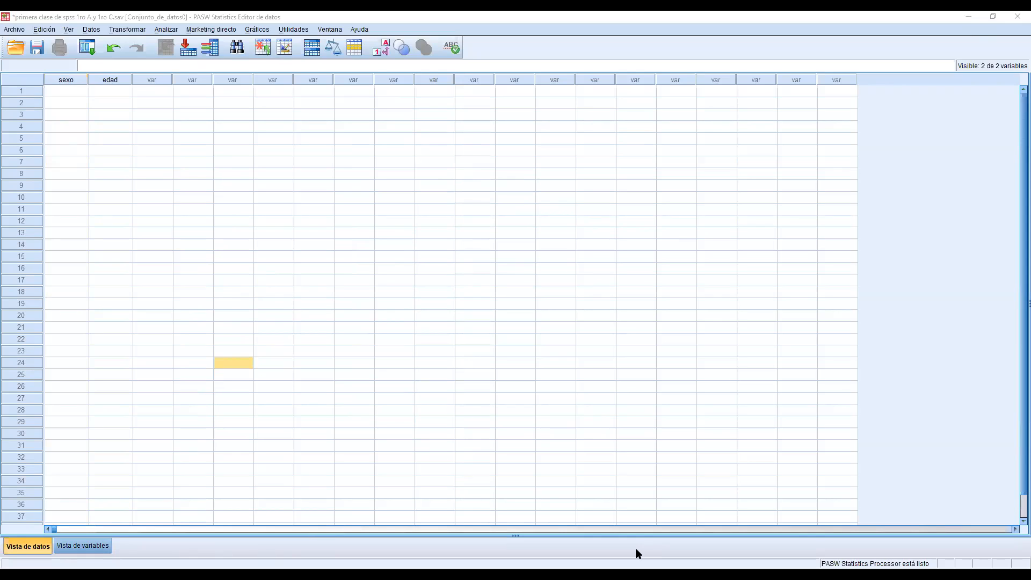
left_click(167, 303)
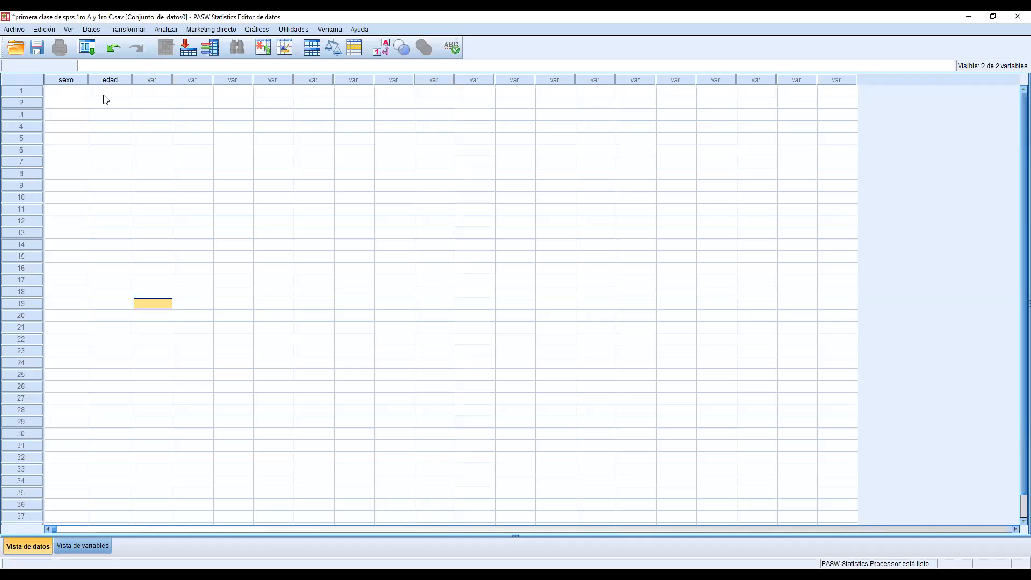
mouse_move(75, 87)
left_click(92, 547)
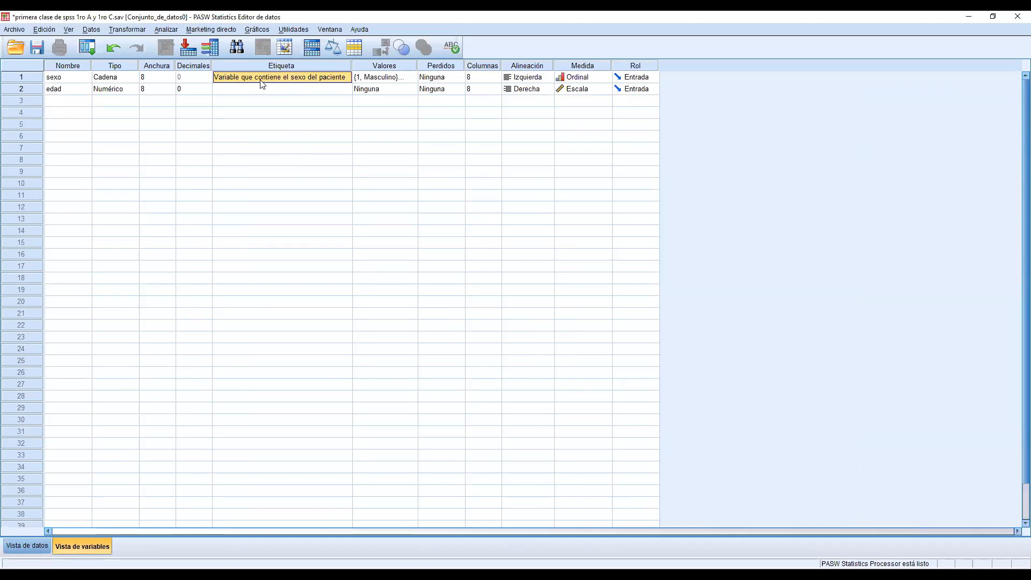
left_click(29, 550)
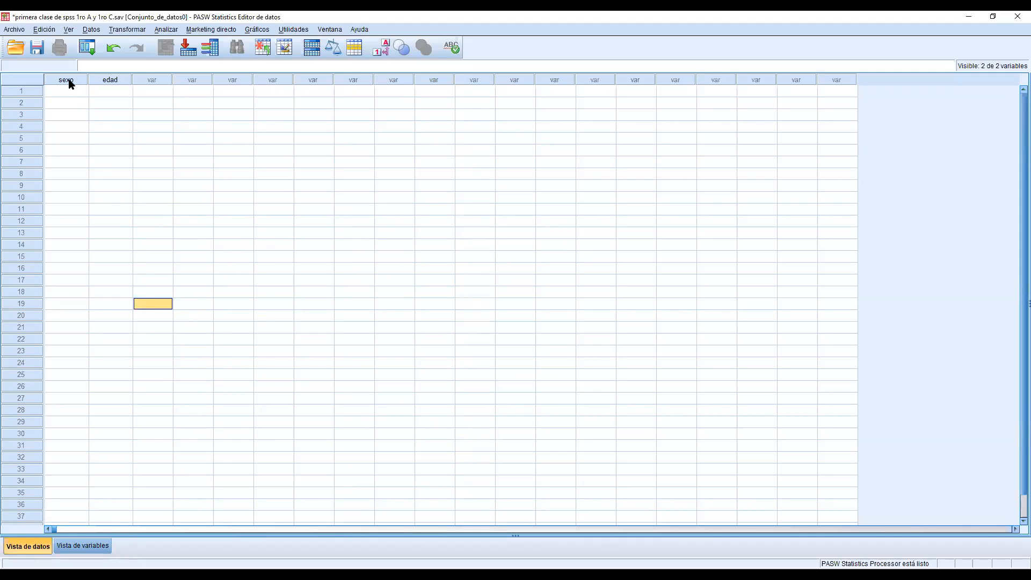
mouse_move(69, 84)
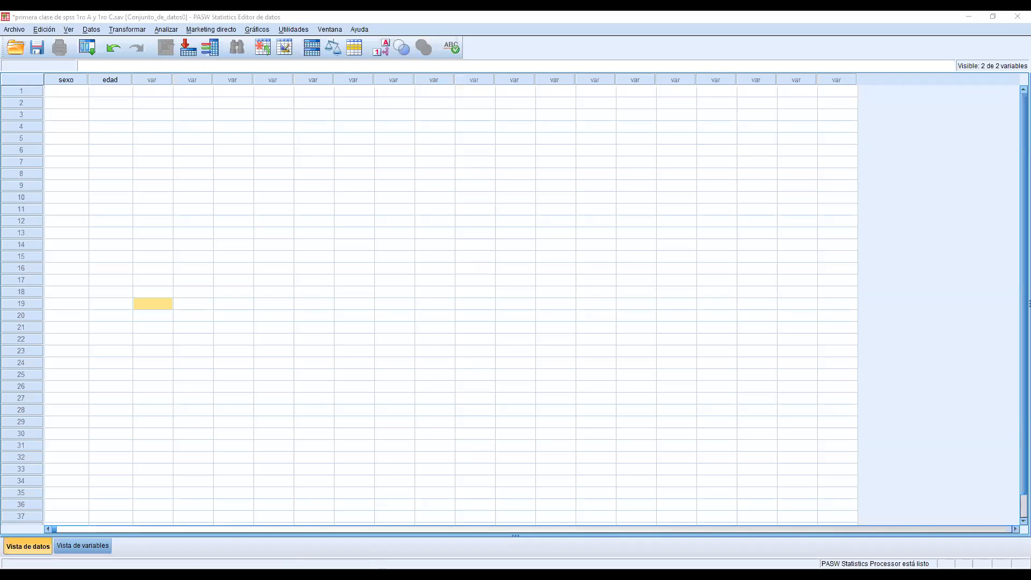
Try to enter "mujer" as sexo and "48 años" as edad in the first case, and clear the sexo entry.
left_click(68, 94)
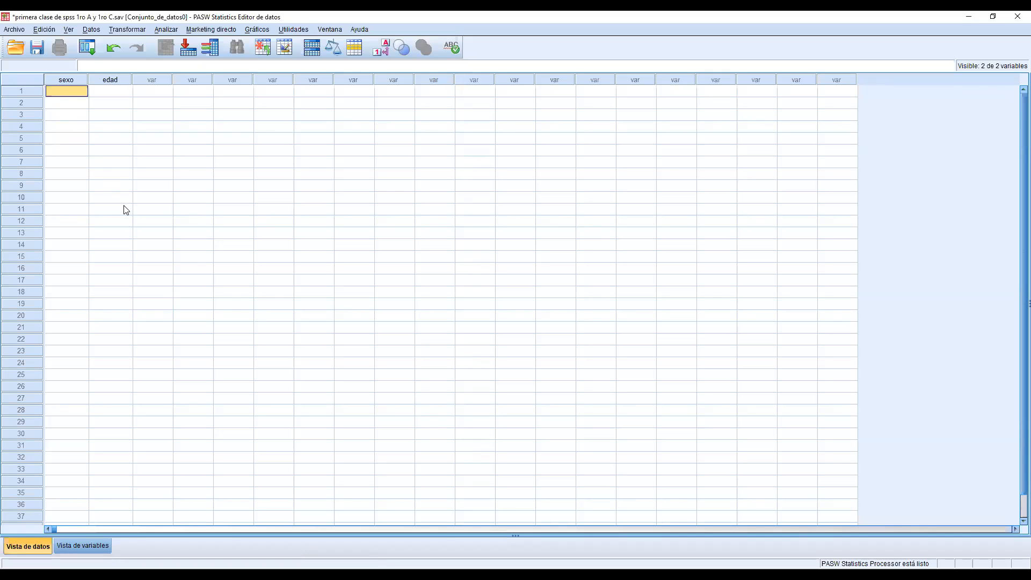
type("mujer")
key("Tab")
type("48 años")
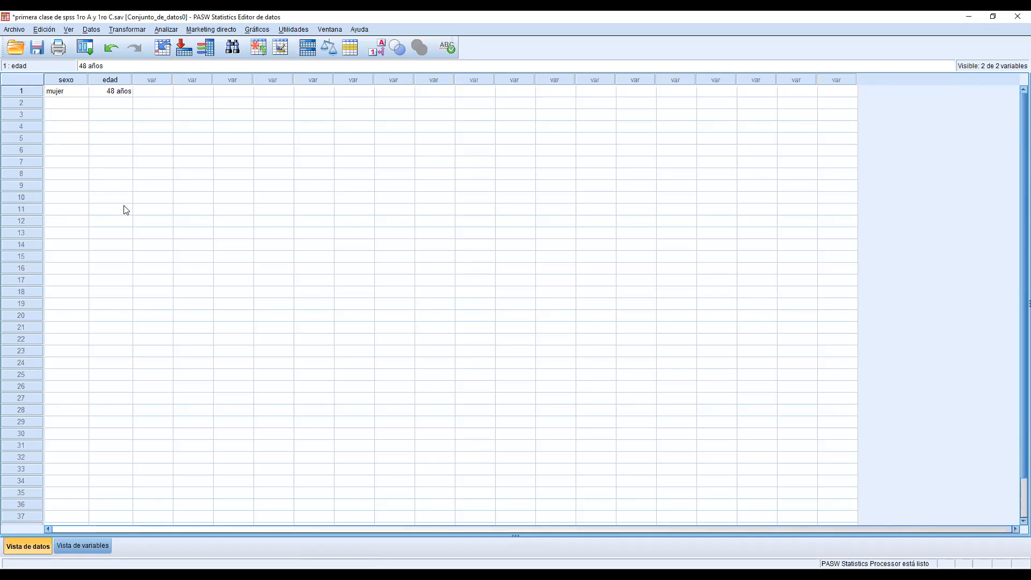
key("Return")
key("Up")
key("Left")
key("Delete")
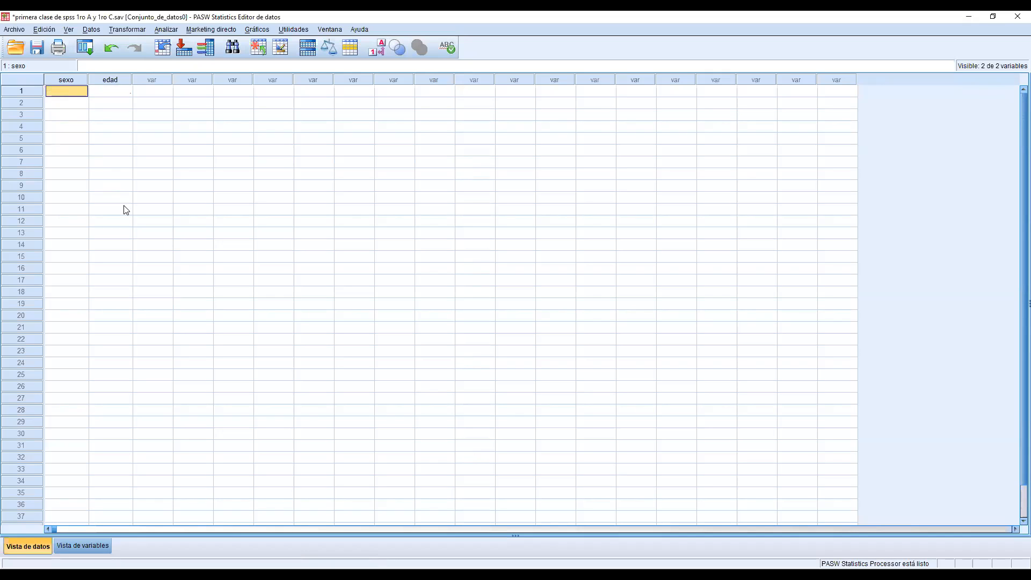
Record the first case with sexo 2 and edad 48.
key("alt+Tab")
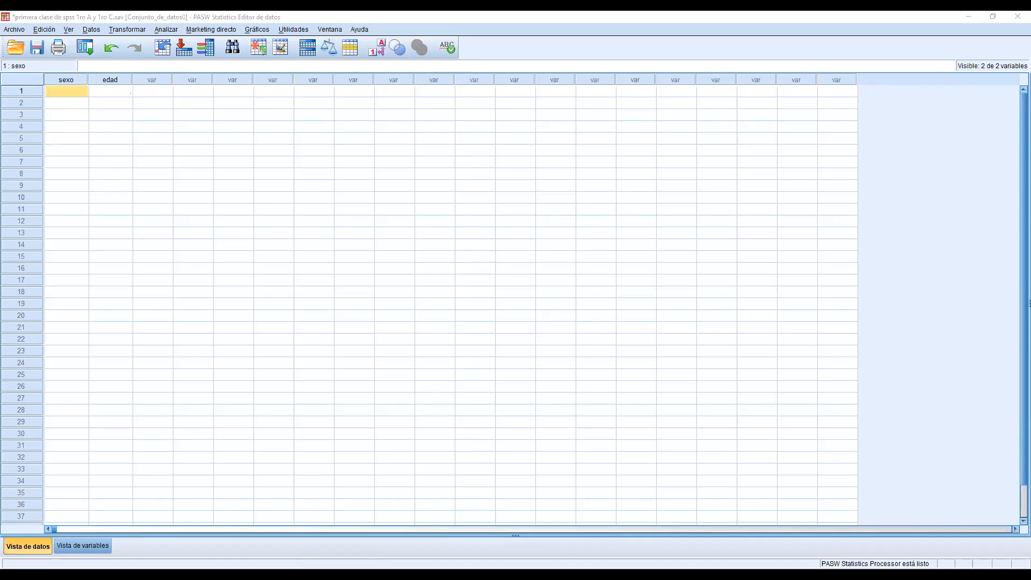
key("alt+Tab")
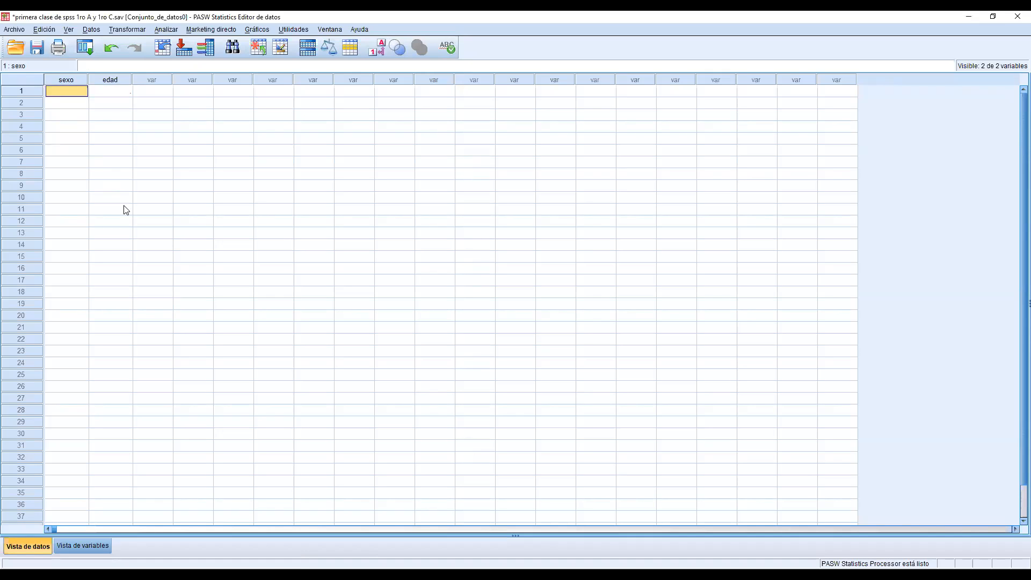
type("2")
key("Return")
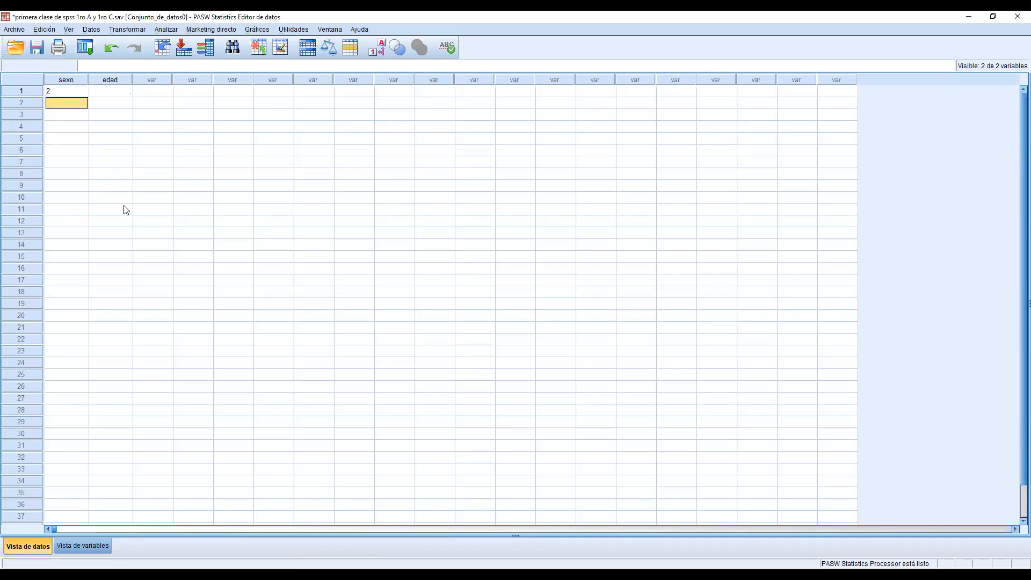
key("Up")
key("Right")
type("48")
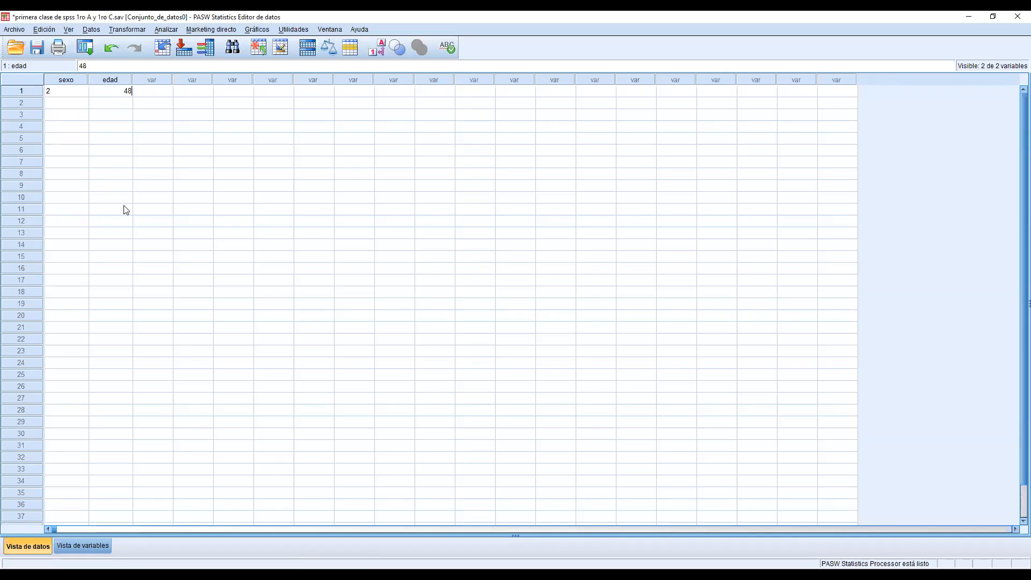
key("Return")
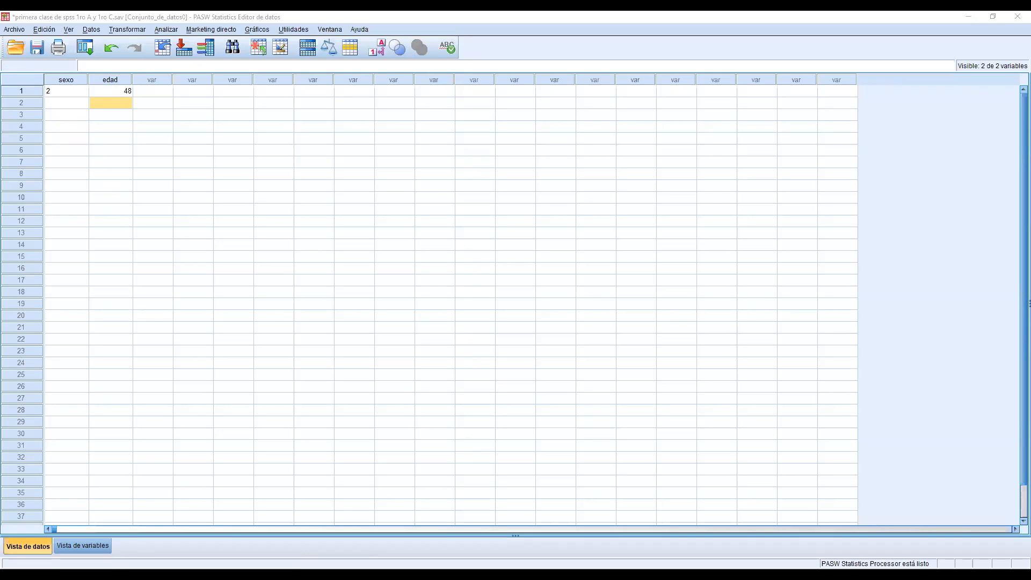
Record the second case with sexo 1 and edad 24, and move to the third case.
left_click(67, 103)
type("1")
key("Tab")
type("24")
key("Tab")
key("Up")
key("Down")
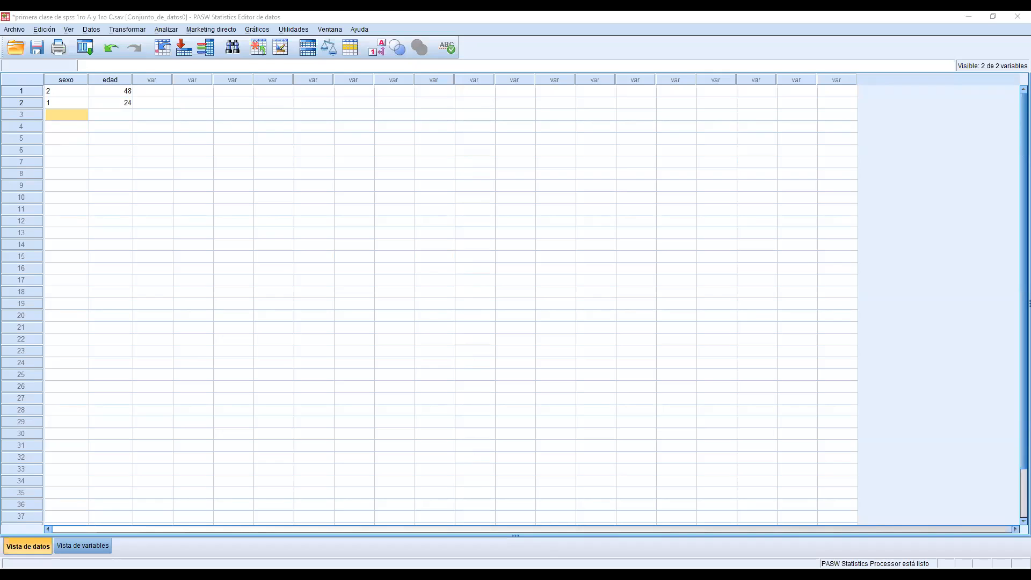
Record the third case with sexo 1 and edad 32.
type("1")
key("Tab")
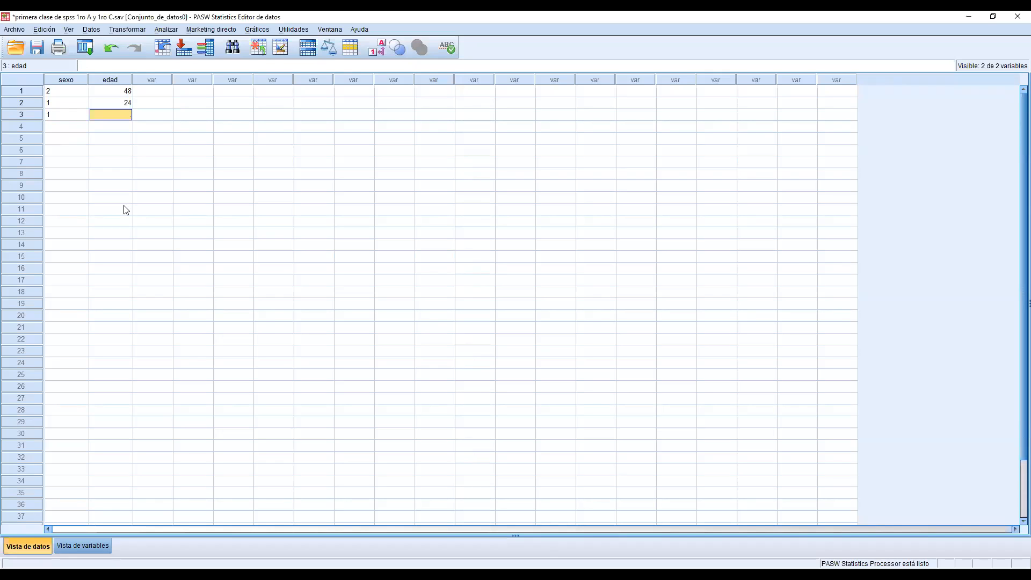
type("32")
key("Return")
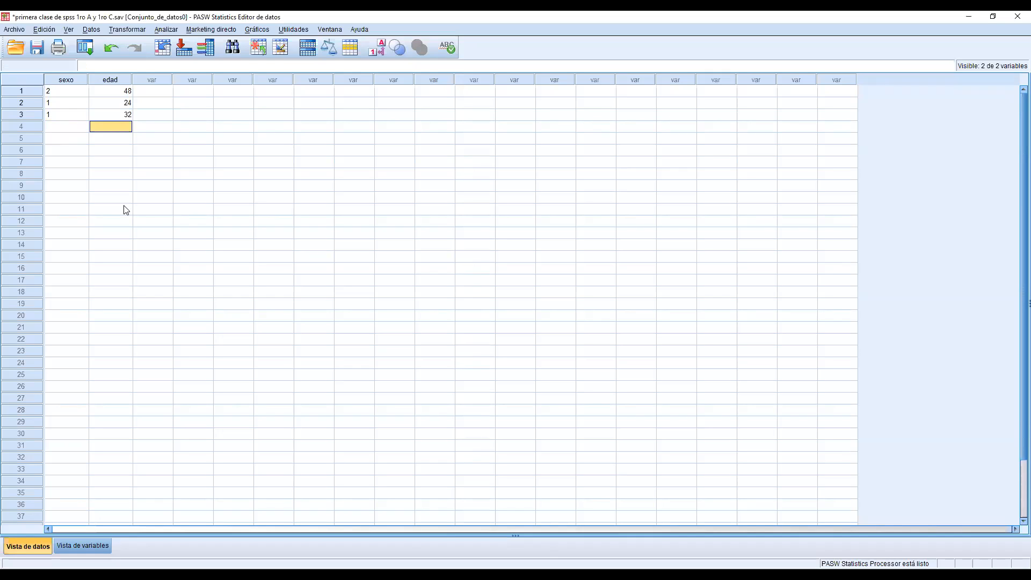
Turn on value labels in the data view so the sexo codes are displayed as text.
left_click(63, 91)
left_click_drag(62, 101, 64, 115)
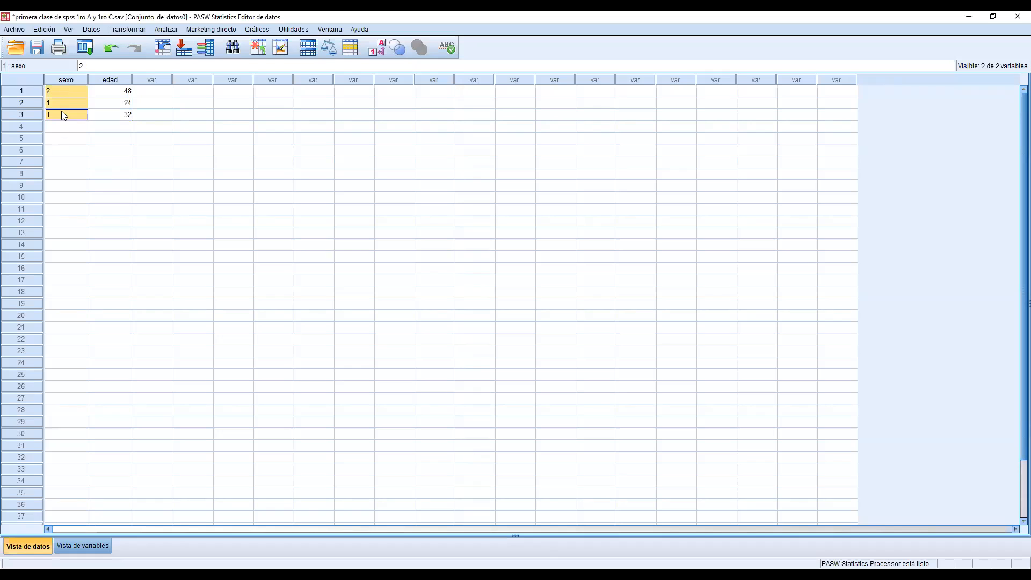
left_click(67, 138)
left_click(69, 103)
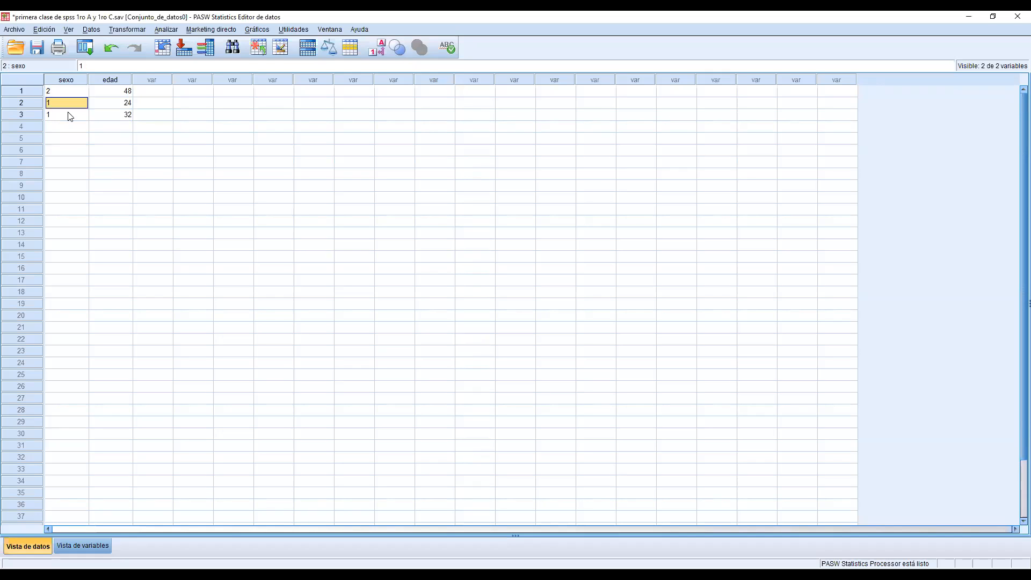
left_click(70, 115)
left_click(69, 103)
left_click(70, 116)
left_click(69, 30)
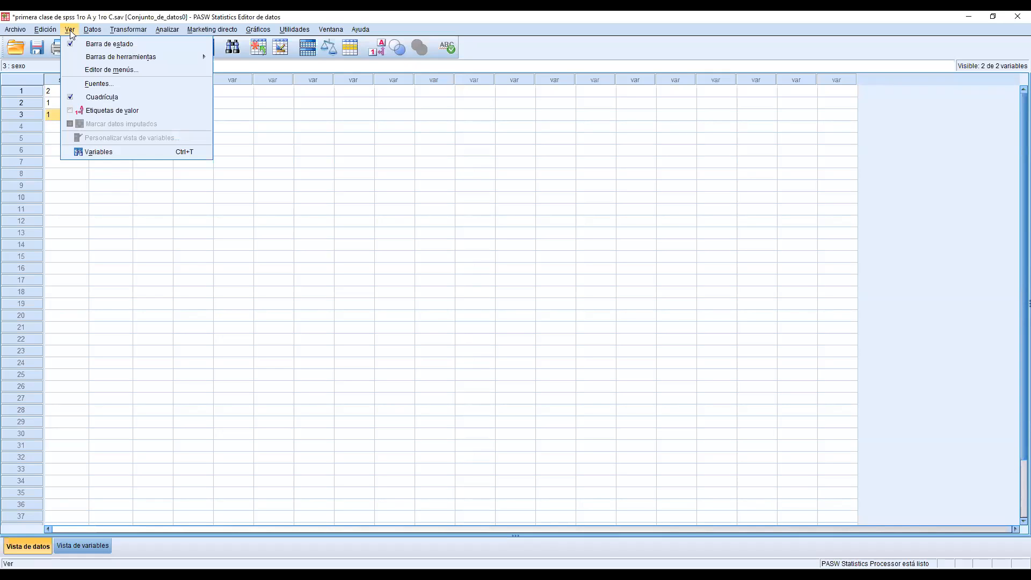
left_click(99, 112)
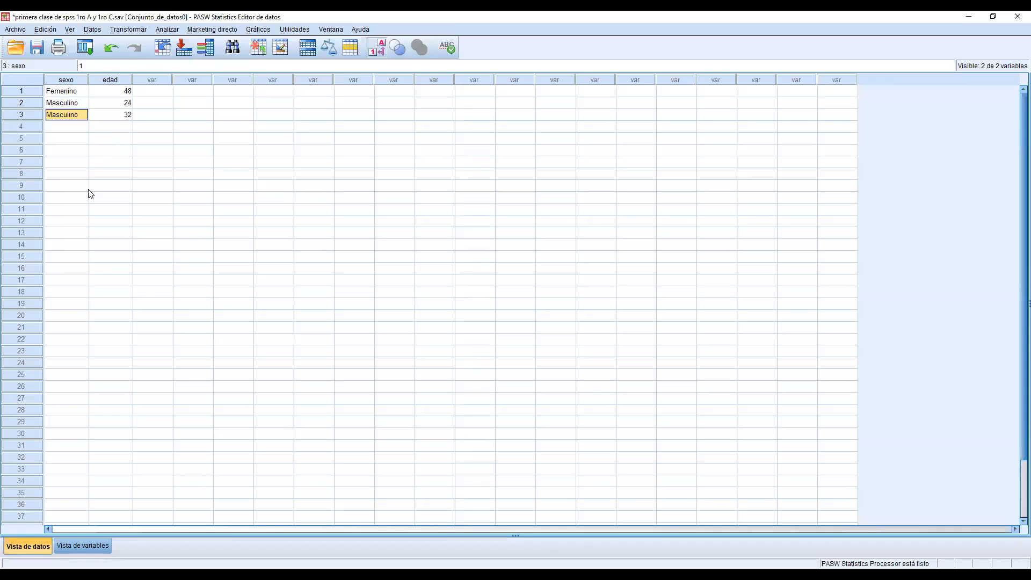
Turn the value labels off and back on to compare the sexo codes with their labels.
left_click(70, 92)
left_click(68, 104)
left_click(73, 92)
left_click(73, 105)
left_click(73, 93)
left_click(69, 30)
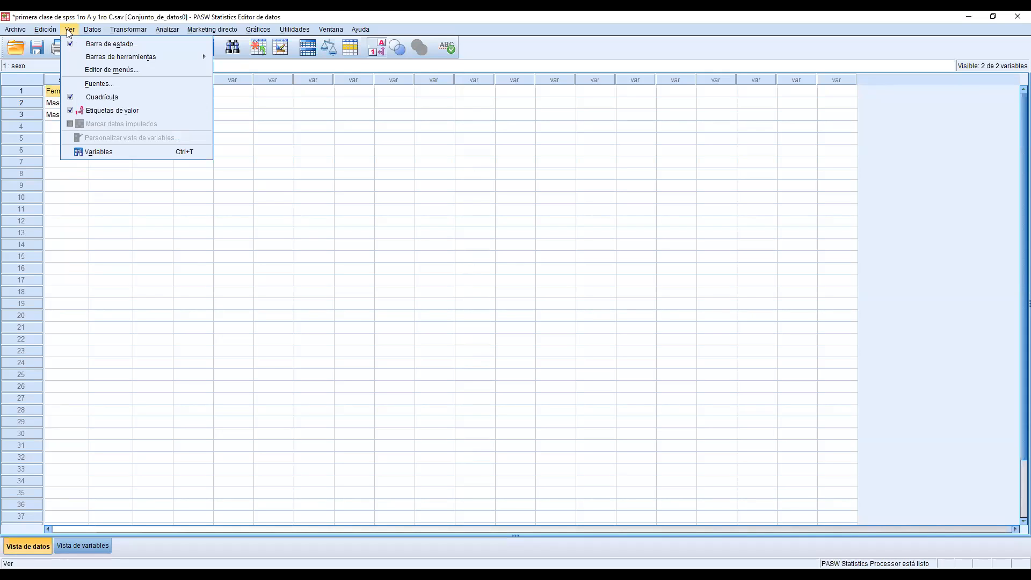
left_click(88, 110)
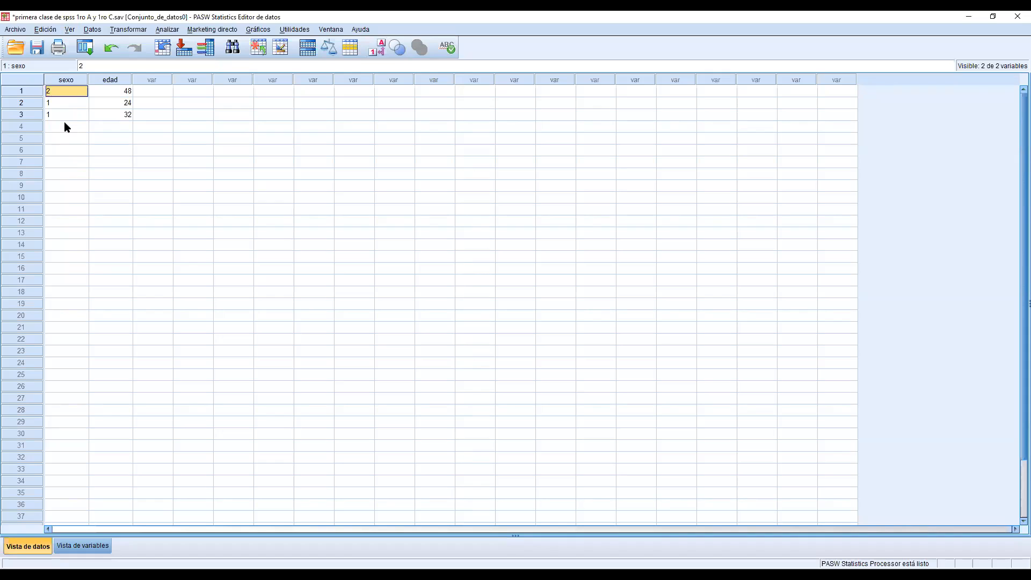
left_click(71, 30)
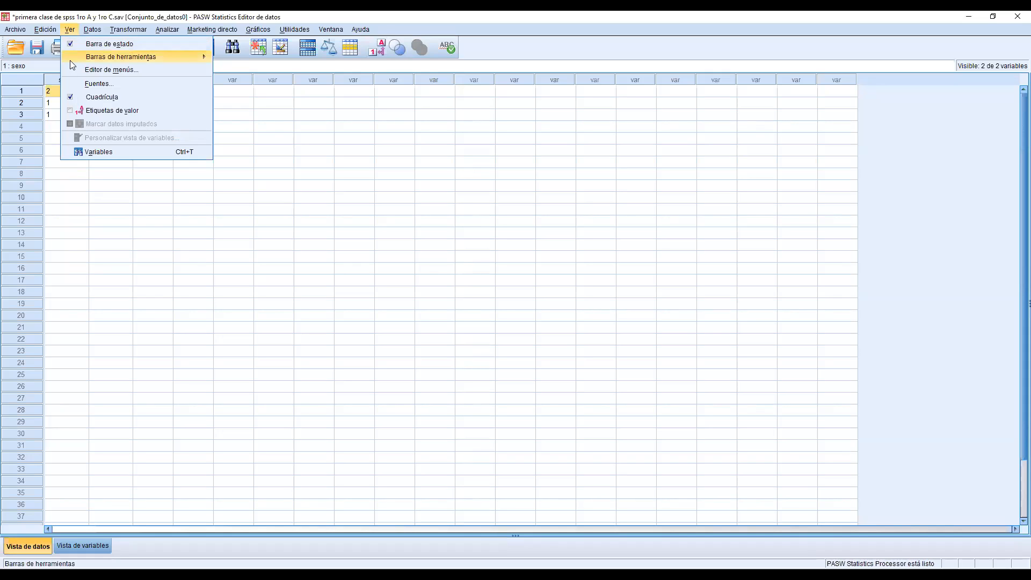
left_click(82, 110)
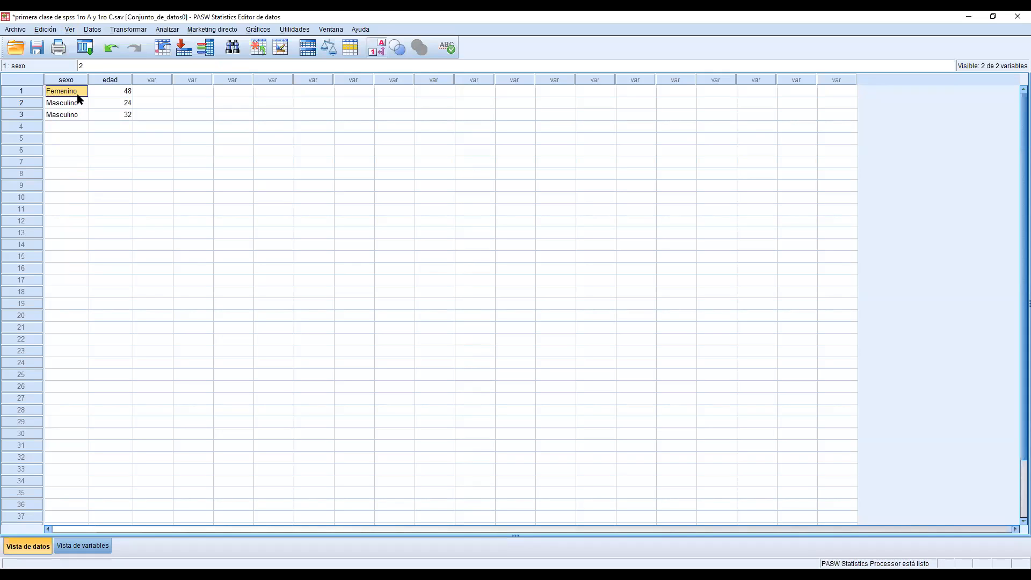
left_click(70, 30)
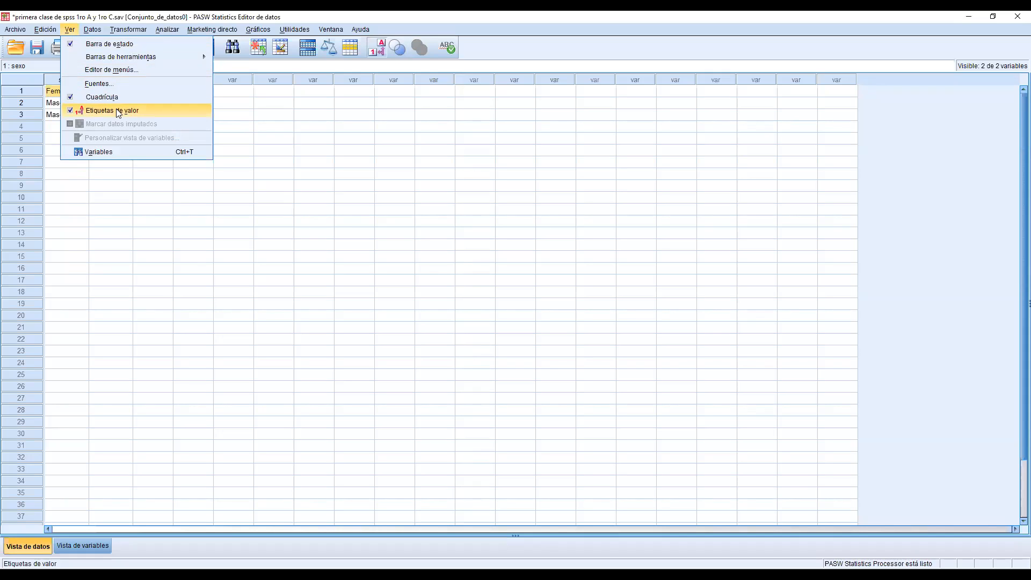
left_click(118, 185)
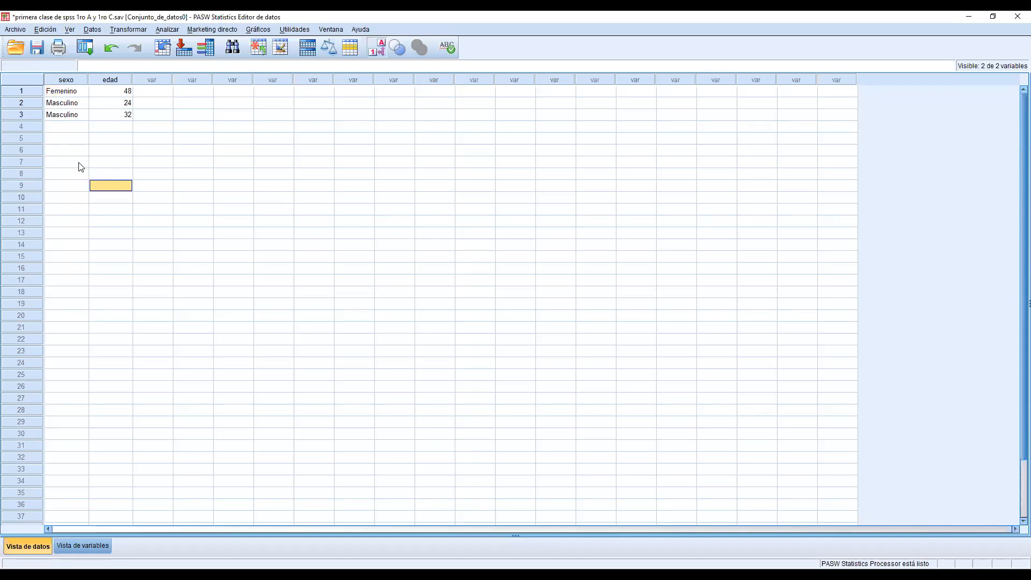
Record the fourth case with sexo 1 and edad 54.
left_click(74, 129)
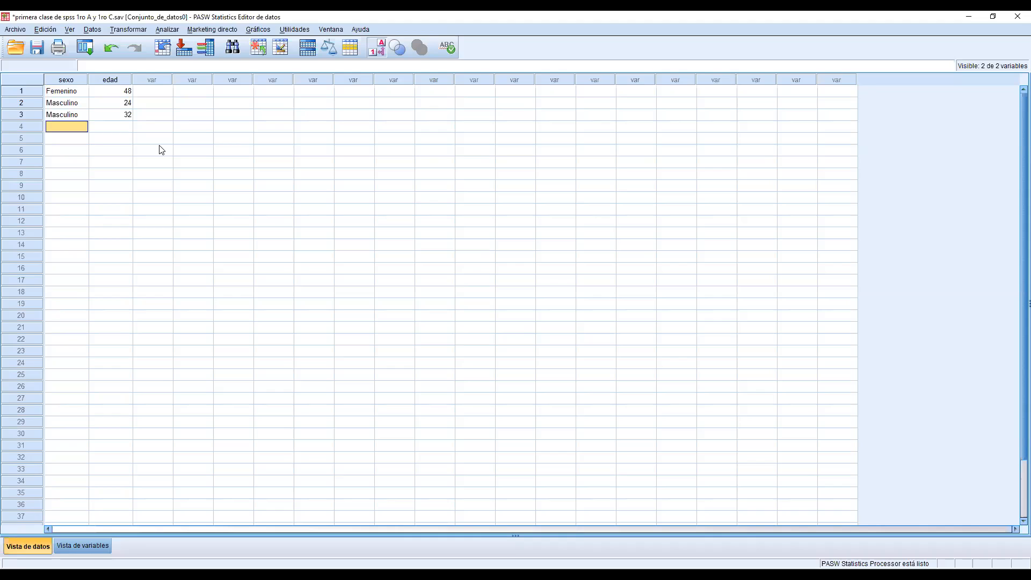
type("1")
key("Return")
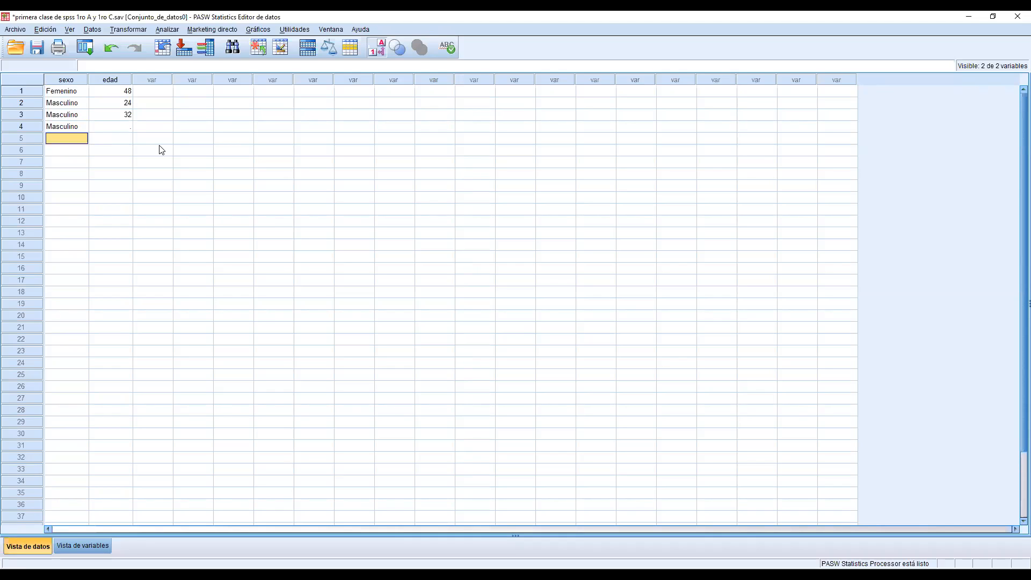
key("Up")
key("Right")
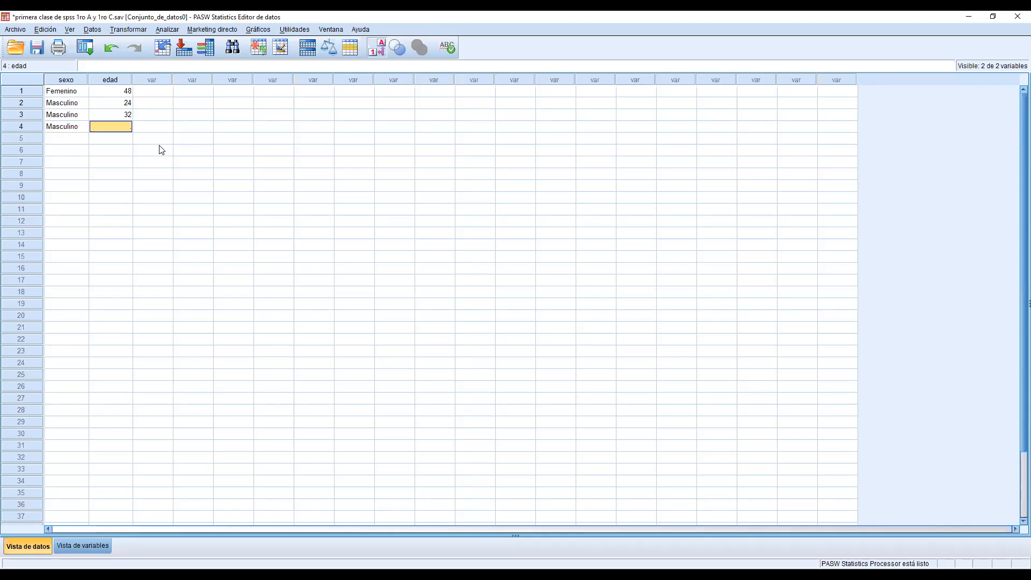
type("54")
key("Return")
Record the fifth case with sexo 2 and edad 54.
key("Left")
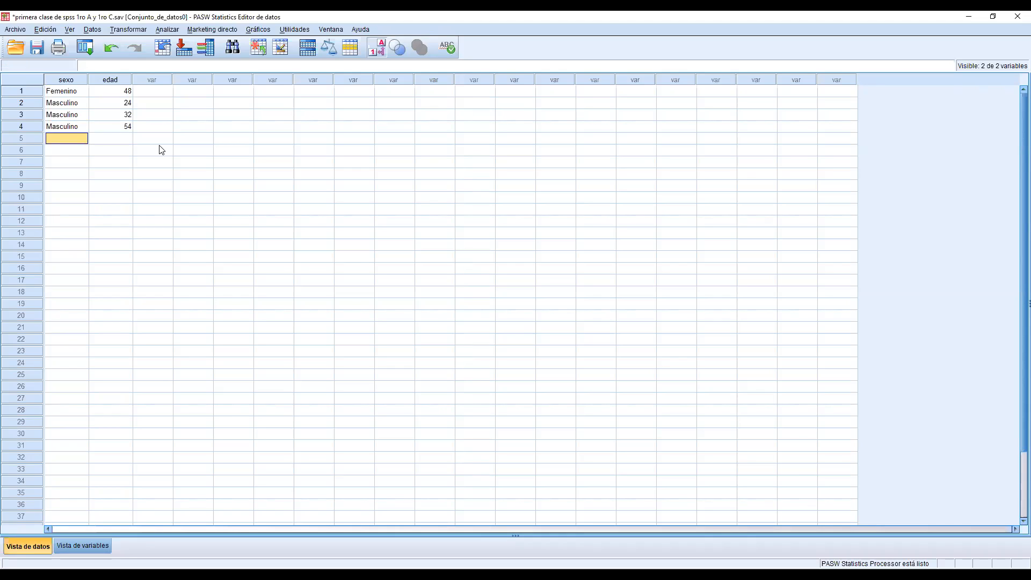
type("2")
key("Return")
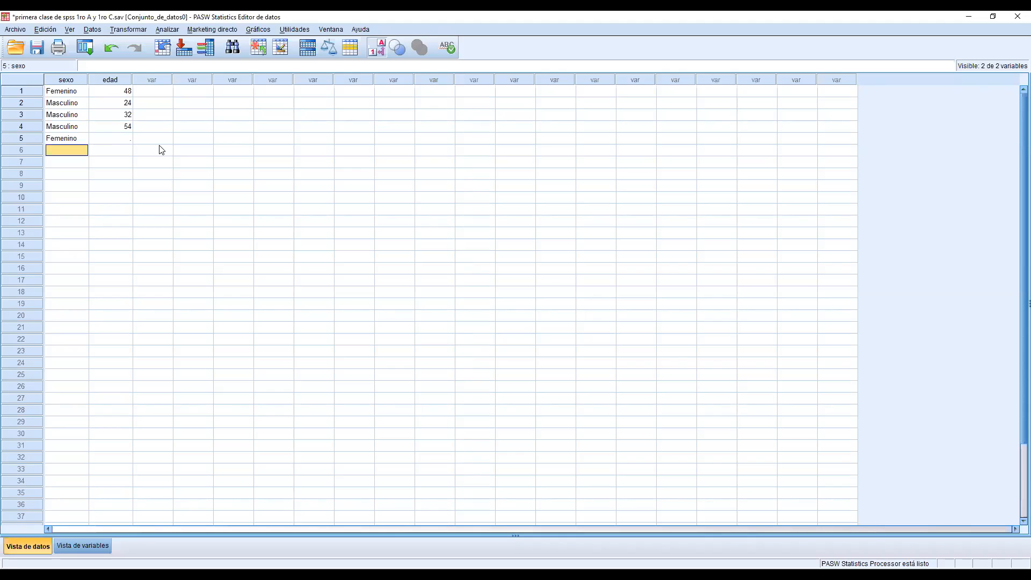
key("Up")
key("Right")
type("54")
key("Return")
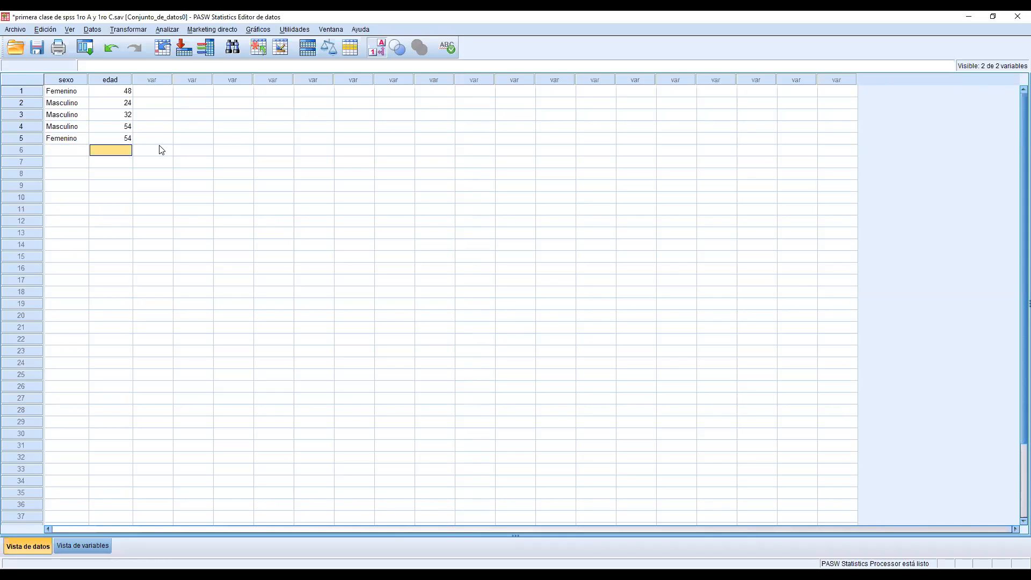
Record the sixth case with sexo 1 and edad 41.
key("Left")
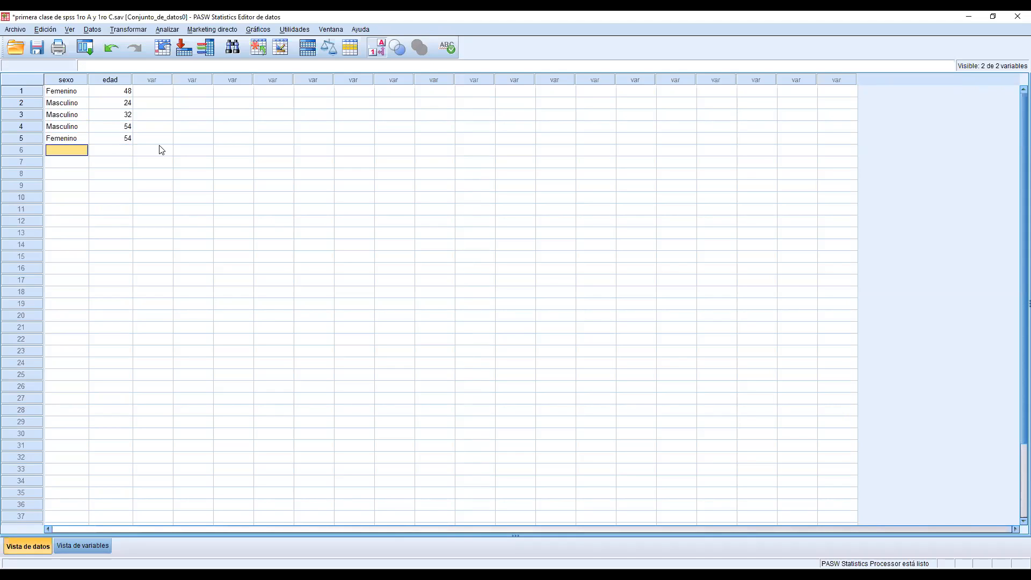
type("1")
key("Return")
key("Up")
key("Right")
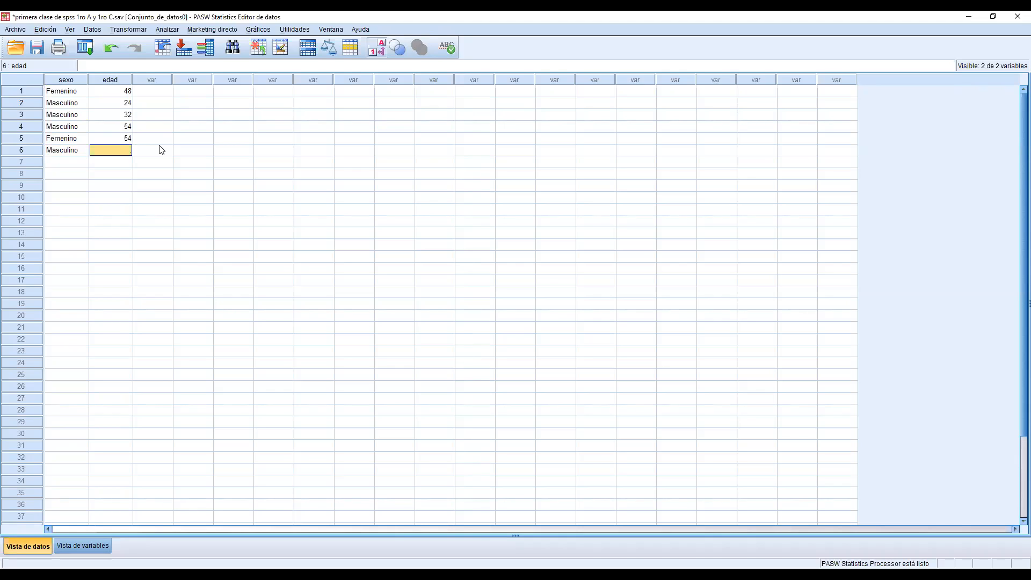
type("41")
key("Return")
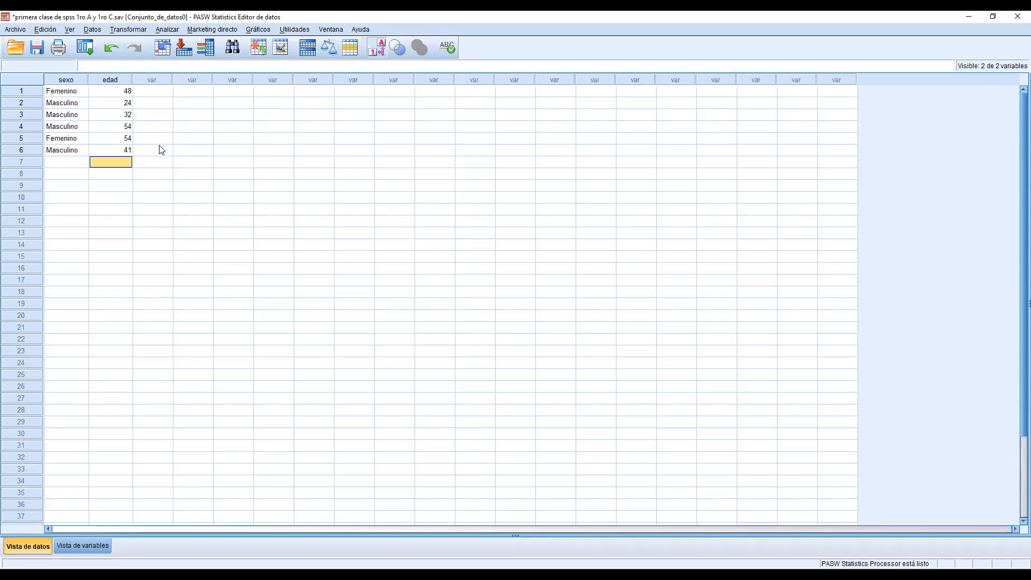
Record the seventh case with sexo 2 and edad 18.
key("Left")
type("2")
key("Return")
key("Up")
key("Right")
type("18")
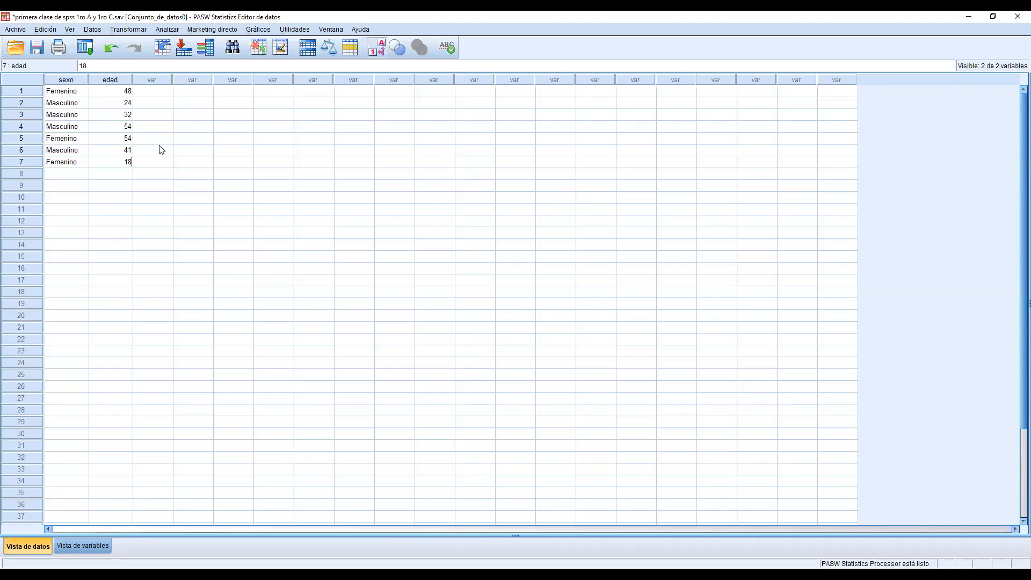
key("Return")
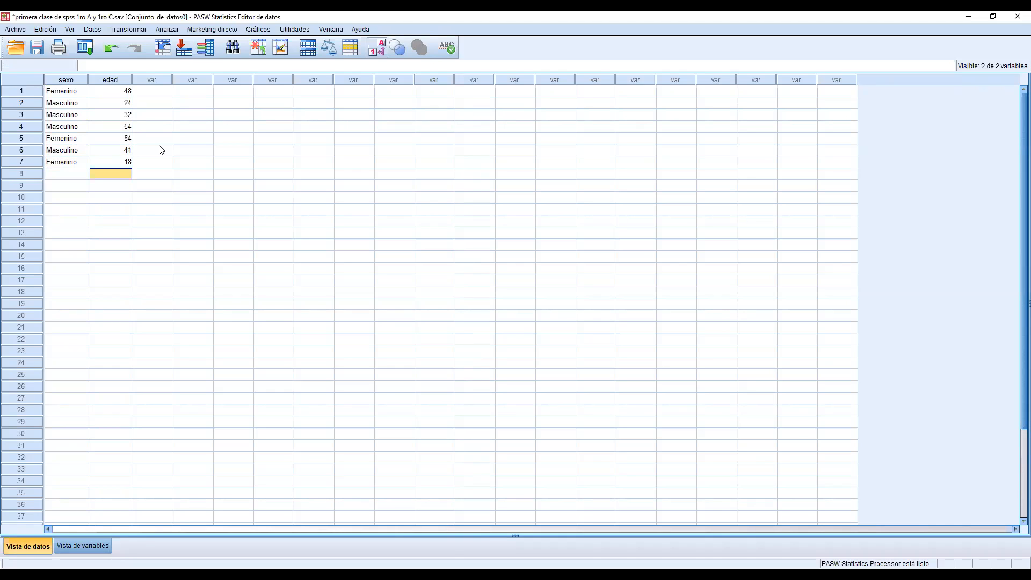
Review the recorded cases in the data view against the sexo and edad definitions in the variable view.
left_click_drag(28, 90, 33, 161)
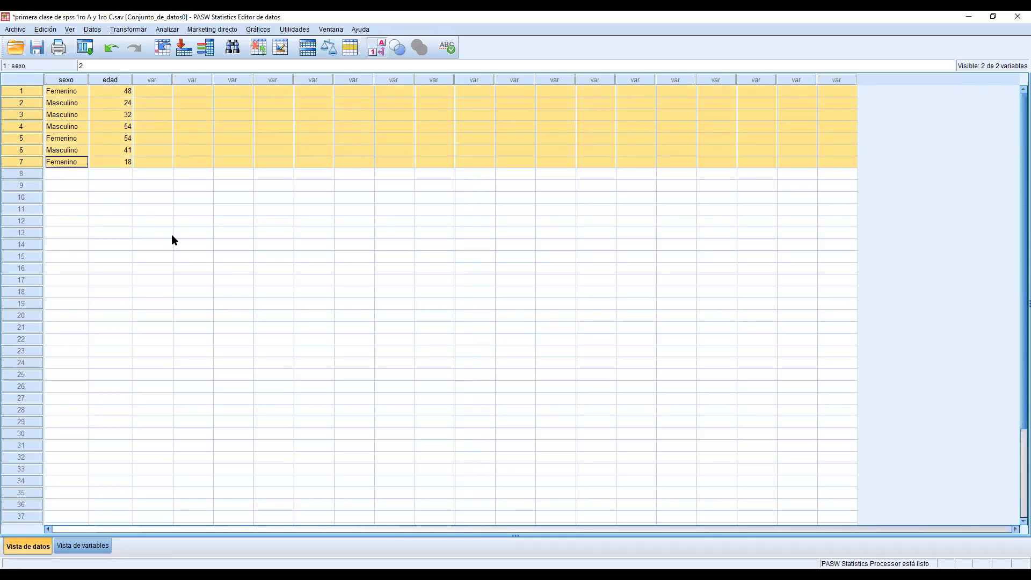
left_click(114, 200)
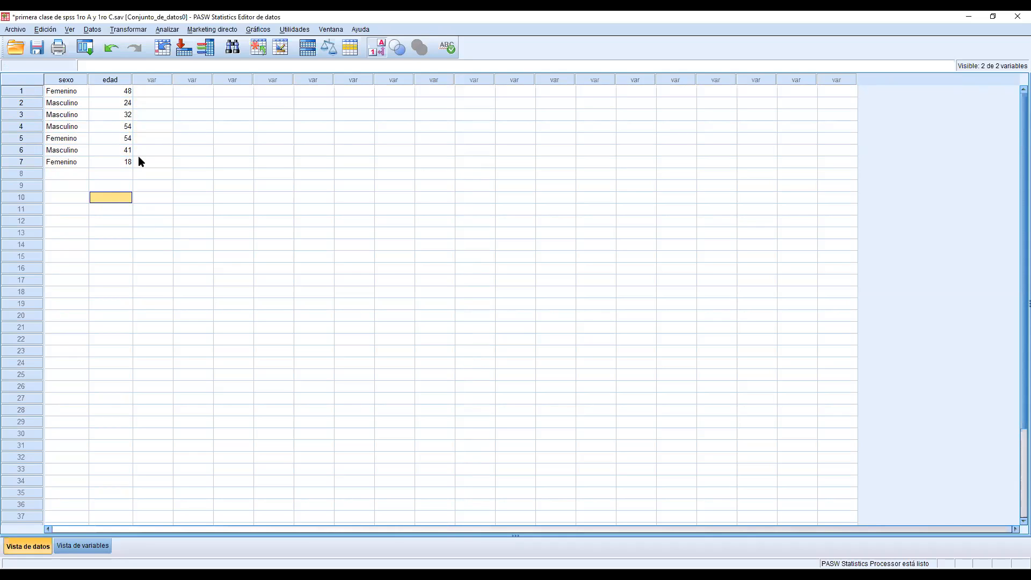
left_click(68, 547)
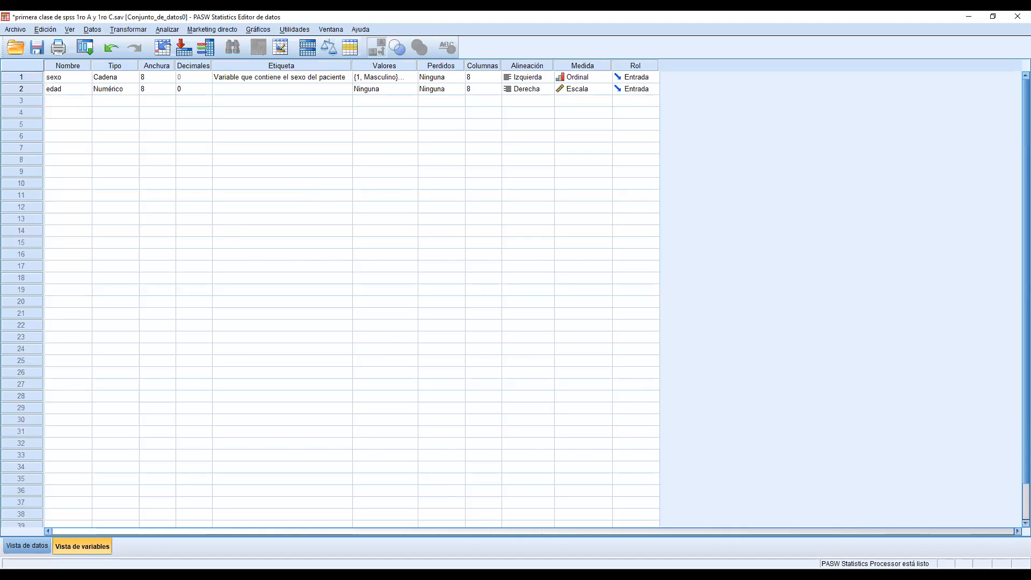
mouse_move(52, 138)
left_mouse_down()
mouse_move(58, 68)
mouse_move(55, 126)
mouse_move(85, 147)
left_mouse_up()
mouse_move(194, 125)
left_mouse_down()
mouse_move(201, 145)
mouse_move(239, 110)
left_mouse_up()
left_click_drag(75, 85, 91, 72)
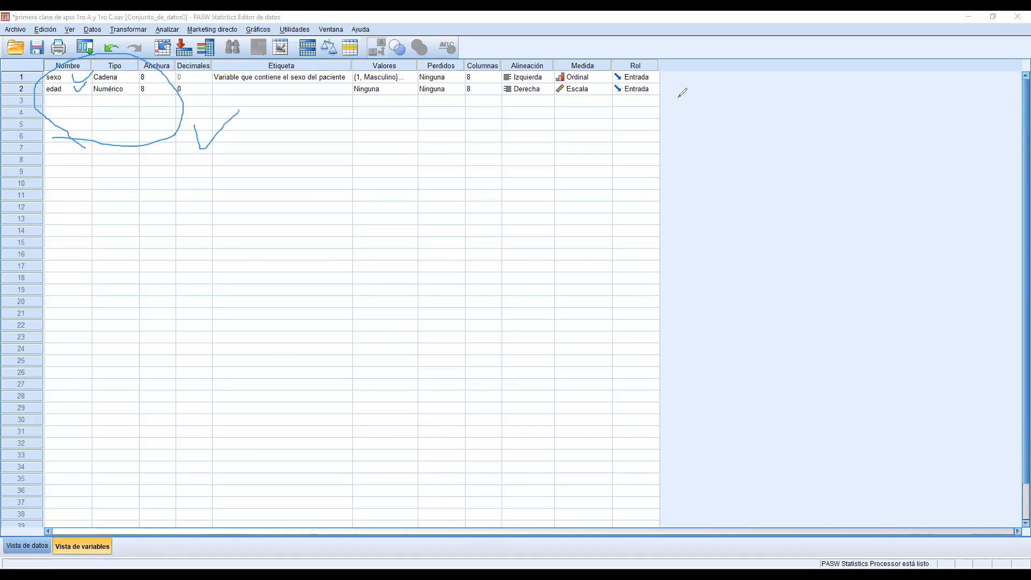
left_click(37, 546)
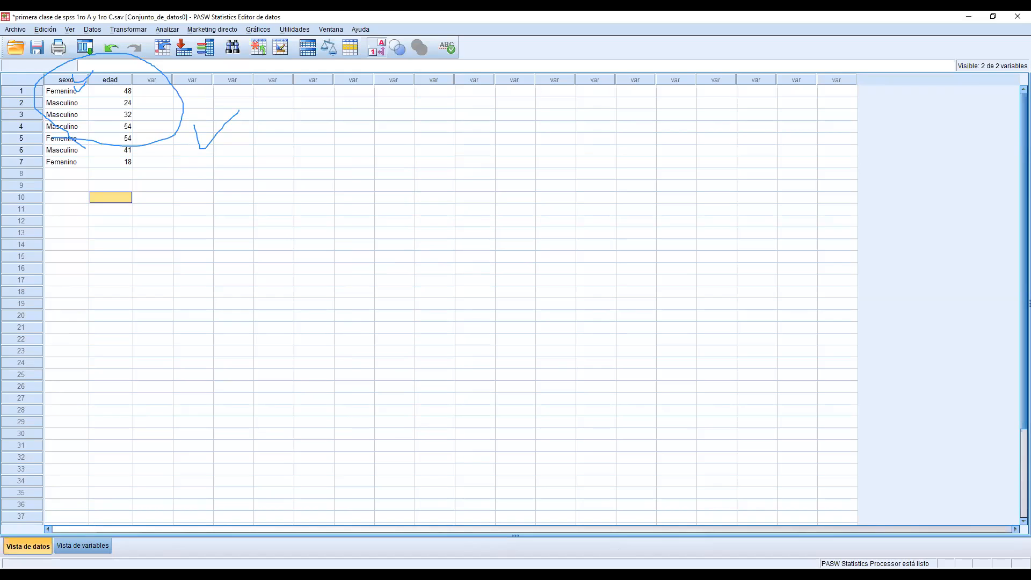
left_click(288, 91)
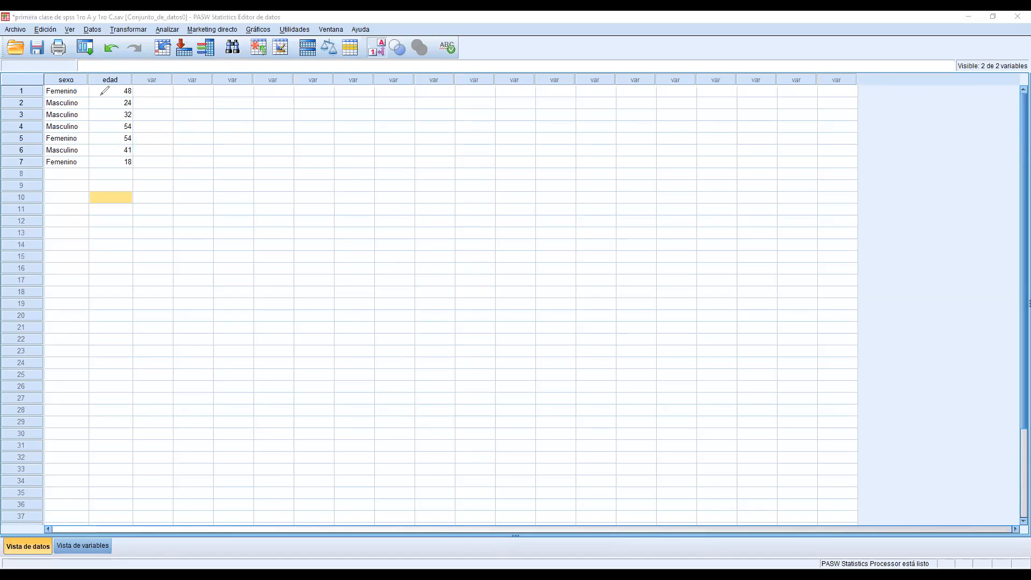
left_click_drag(136, 91, 154, 157)
left_click(650, 89)
left_click(82, 546)
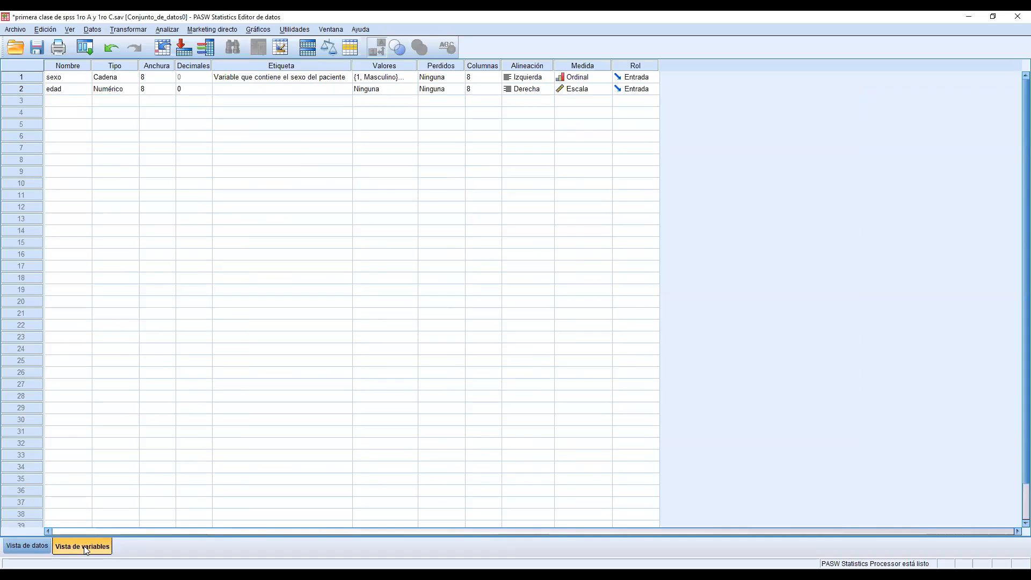
Return to the data view and save the dataset with the recorded cases.
left_click(38, 545)
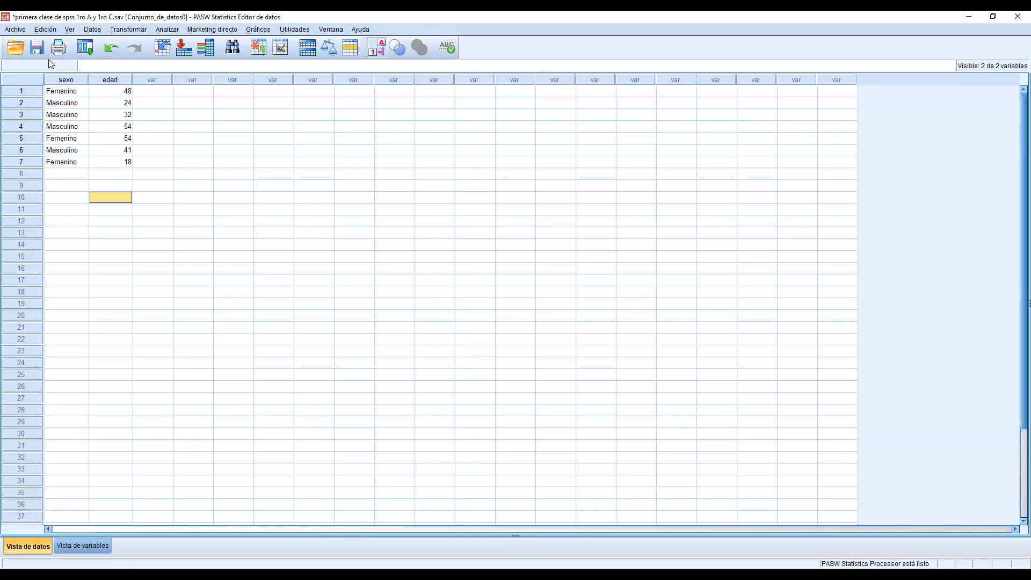
left_click(39, 49)
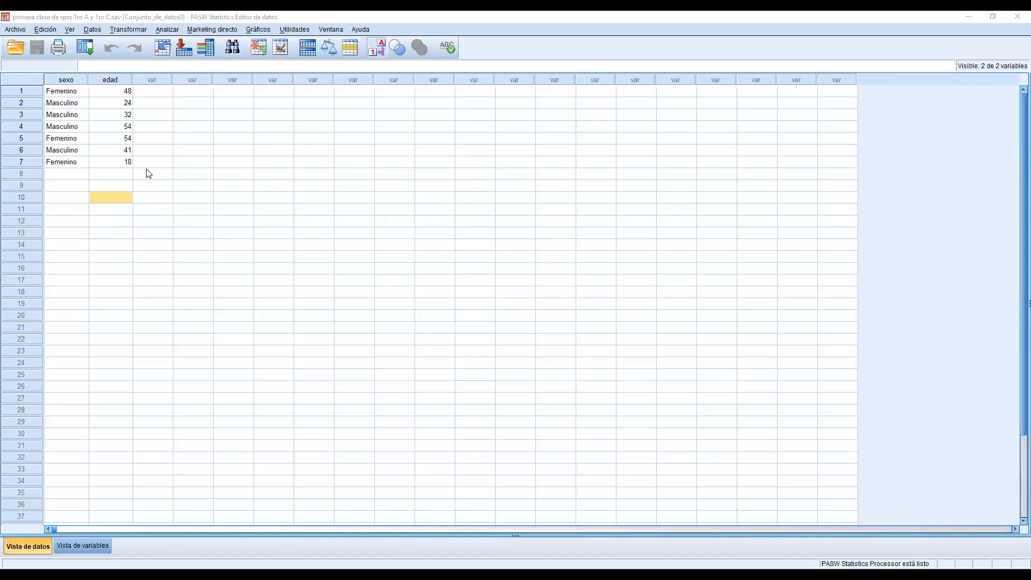
Start a new blank dataset and return to the saved dataset.
left_click(16, 30)
mouse_move(31, 49)
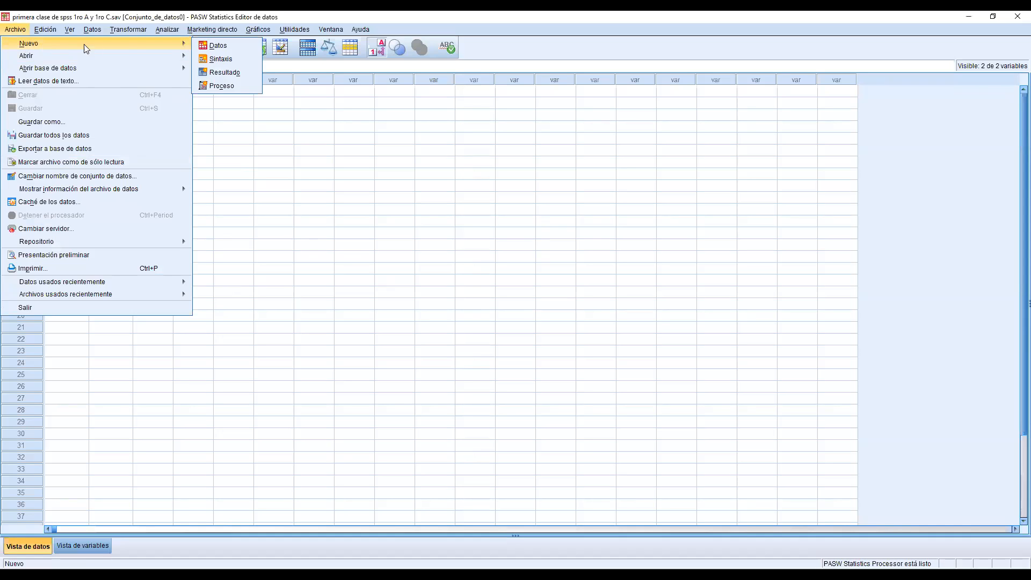
left_click(214, 46)
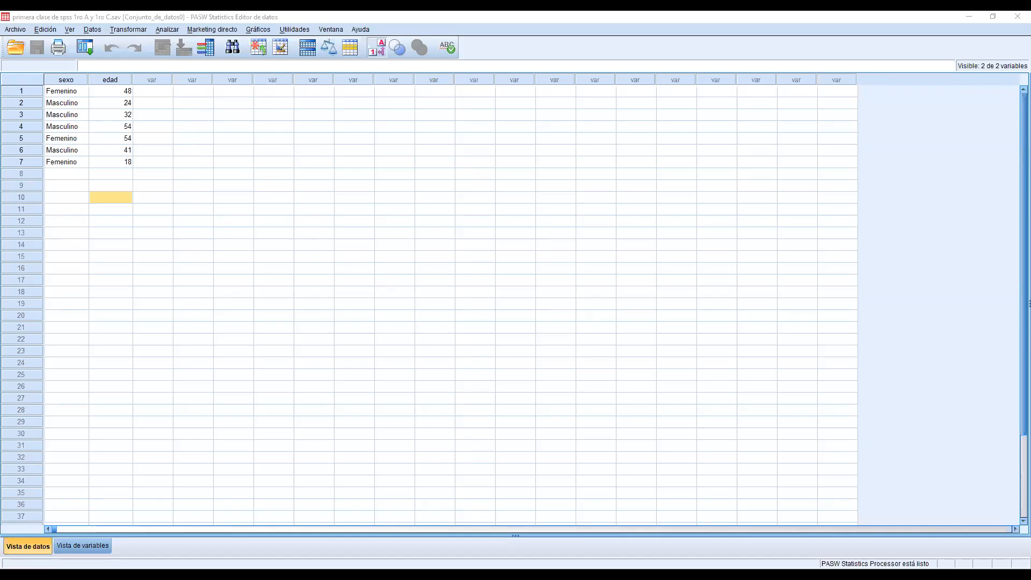
left_click(392, 377)
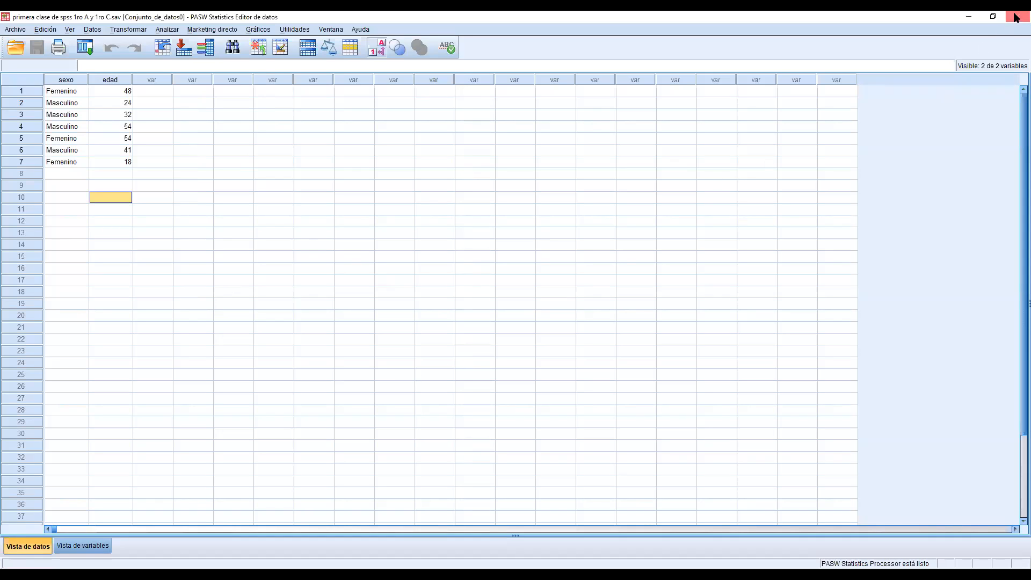
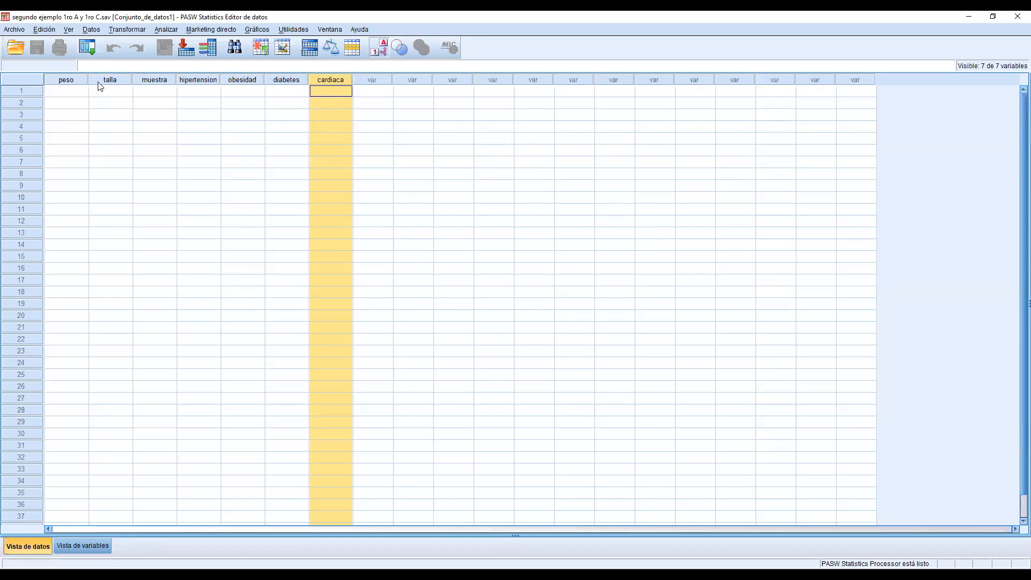
Record the first case with peso 80 and talla 1,65.
left_click(72, 94)
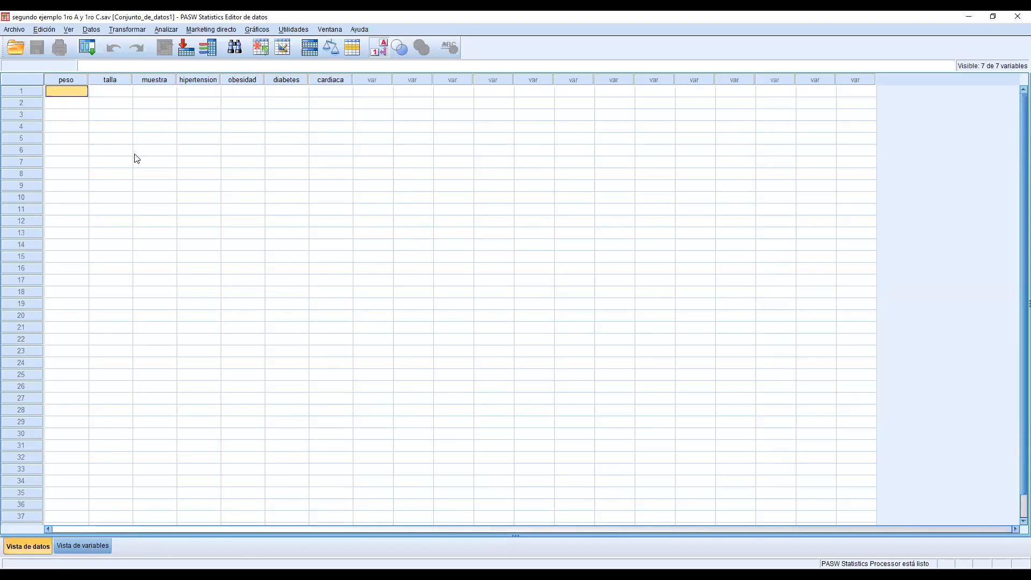
type("80")
key("Tab")
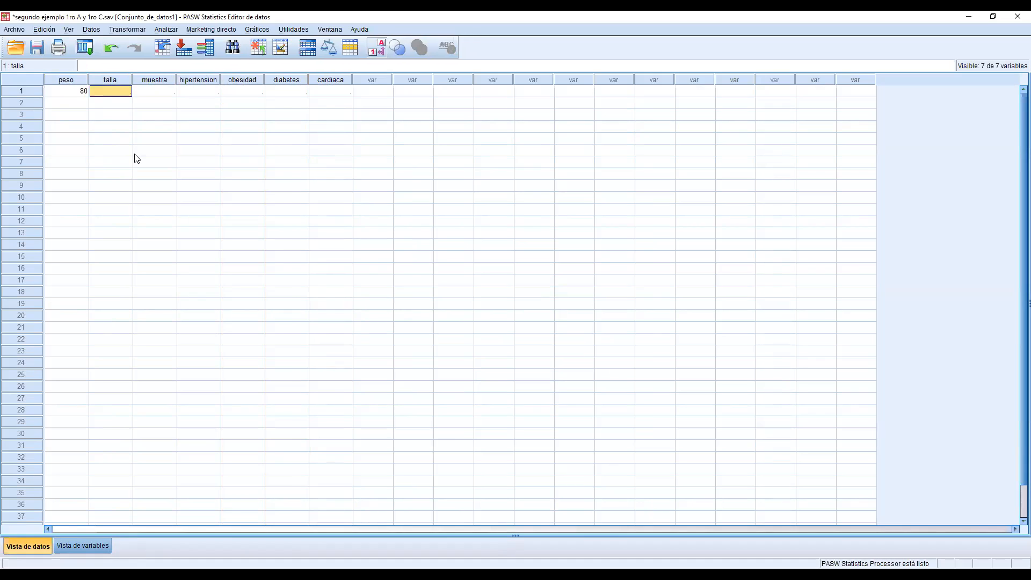
type("1.65")
key("Return")
key("Up")
type("1,65")
key("Return")
key("Up")
key("Right")
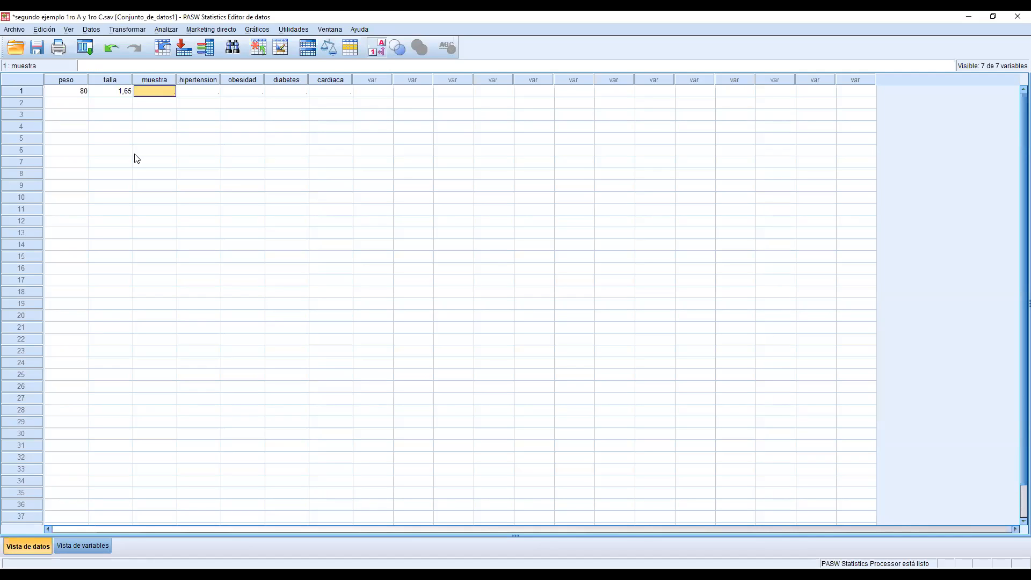
key("Left")
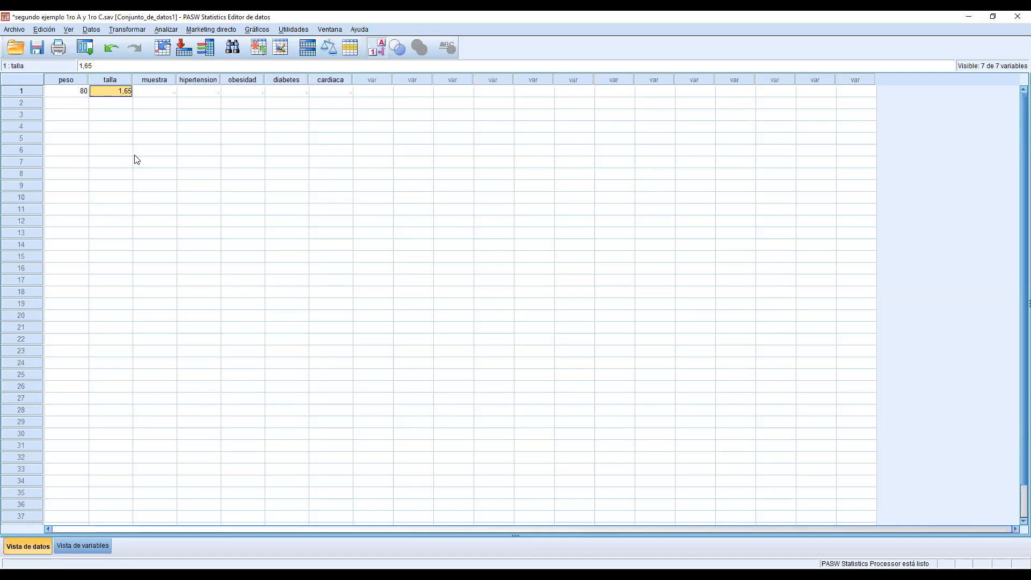
Try the first case's talla as 1.65 with a decimal point, and re-enter it as 1,65.
type("1")
type(".65")
key("Tab")
key("Left")
type("1,65")
key("Tab")
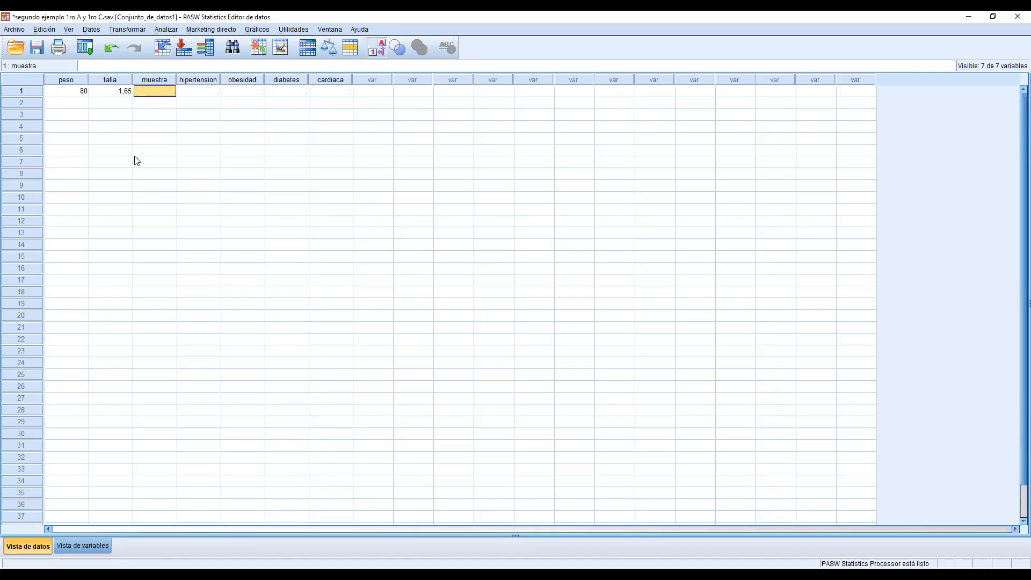
key("Left")
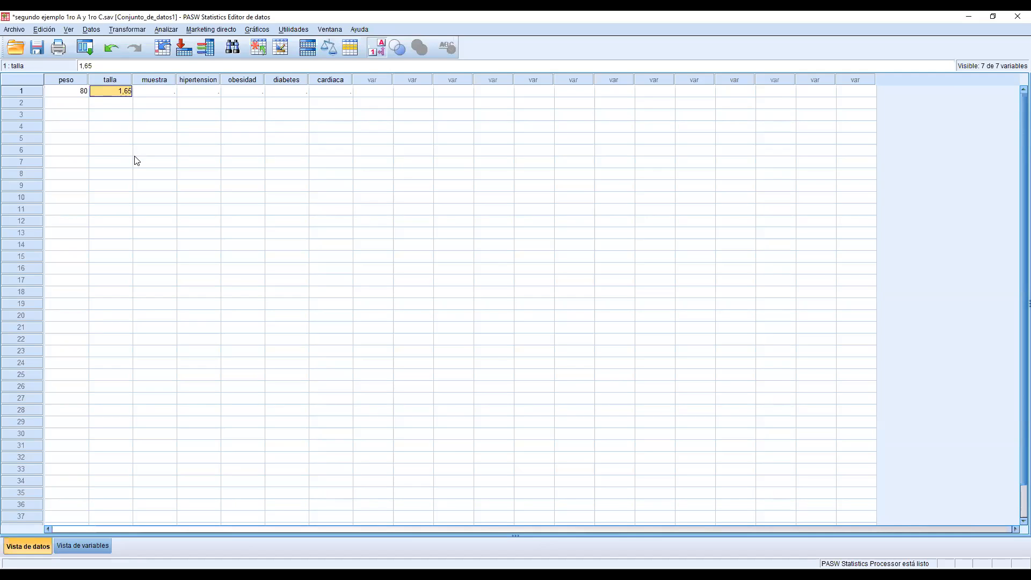
key("Right")
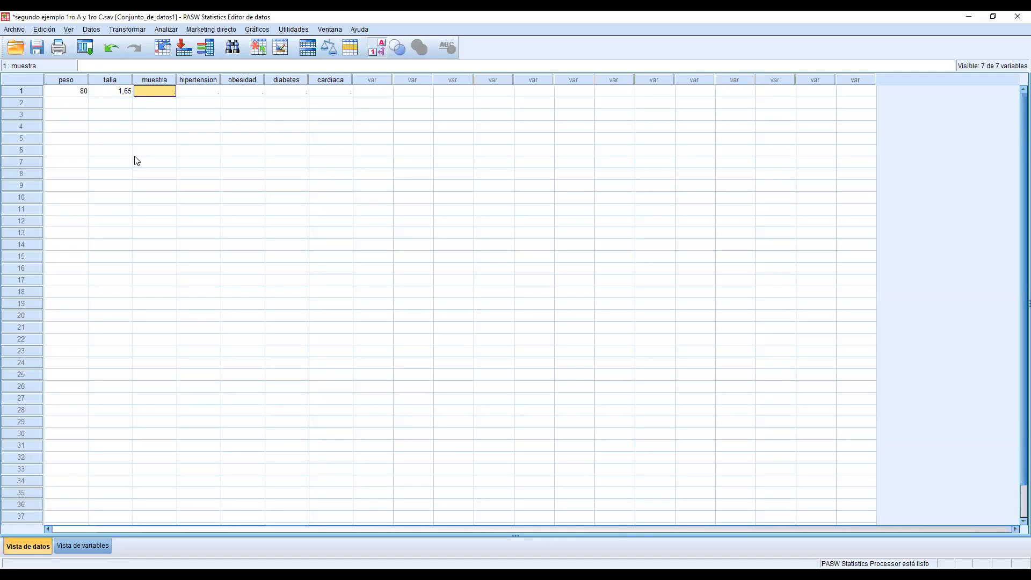
Code both muestra and hipertension as 1 (SI) for the first case.
mouse_move(166, 85)
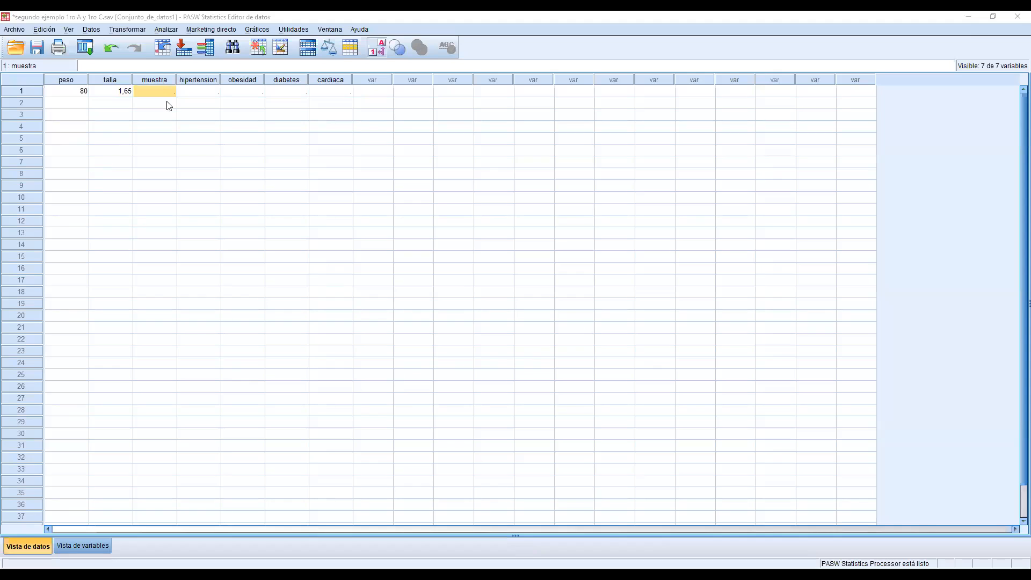
double_click(172, 92)
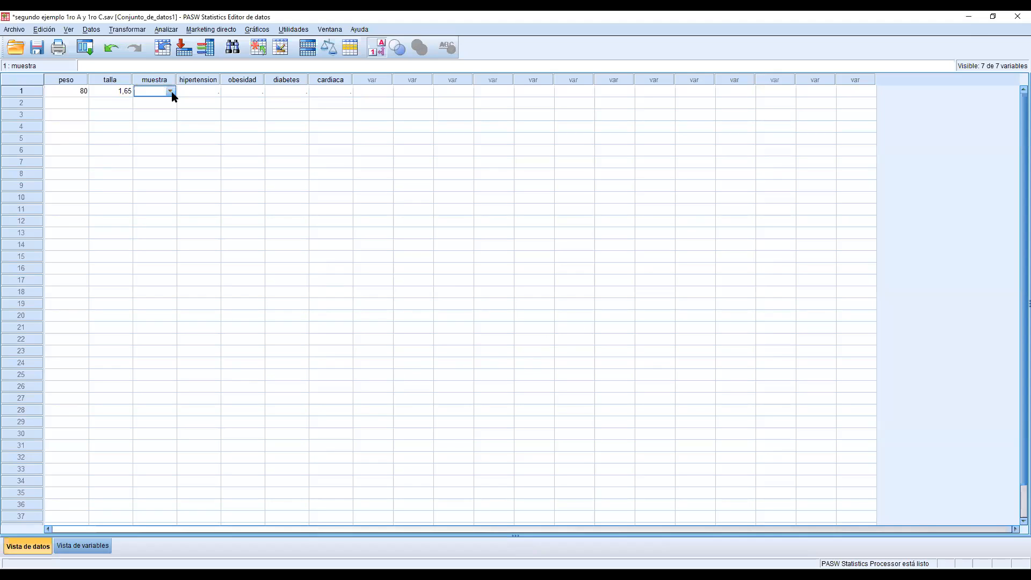
left_click(172, 127)
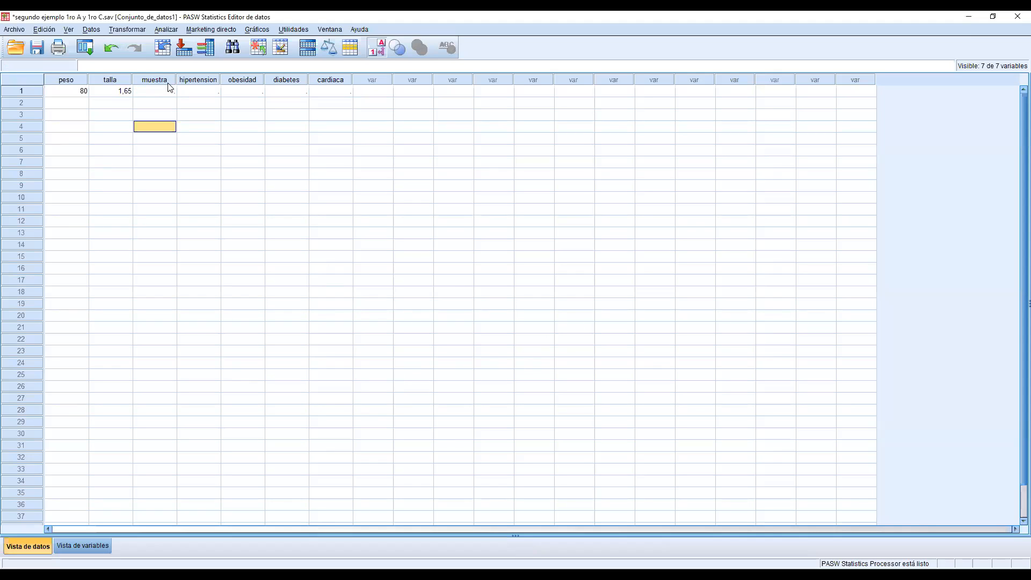
mouse_move(165, 85)
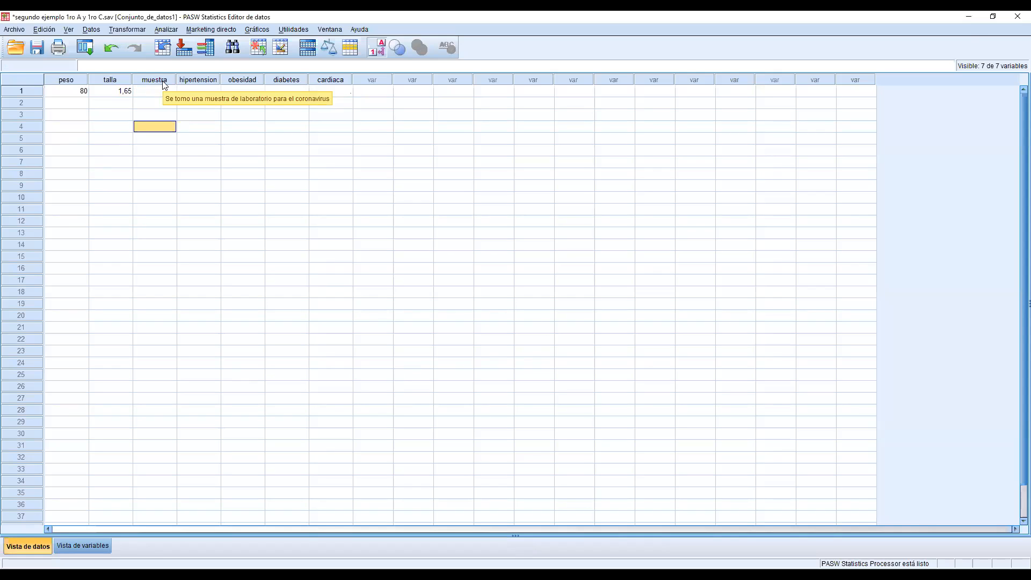
left_click(161, 92)
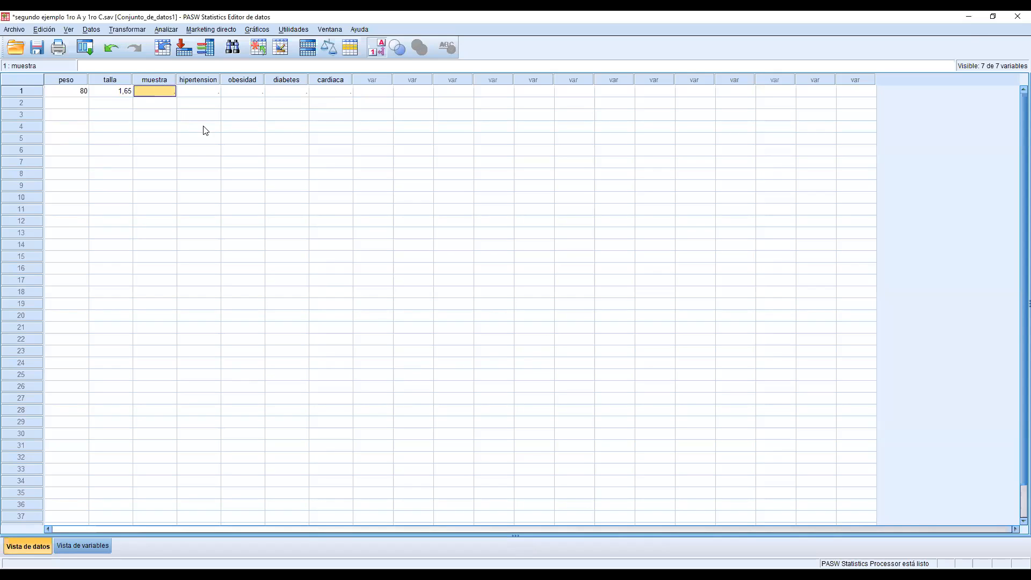
type("1")
key("Return")
key("Up")
key("Tab")
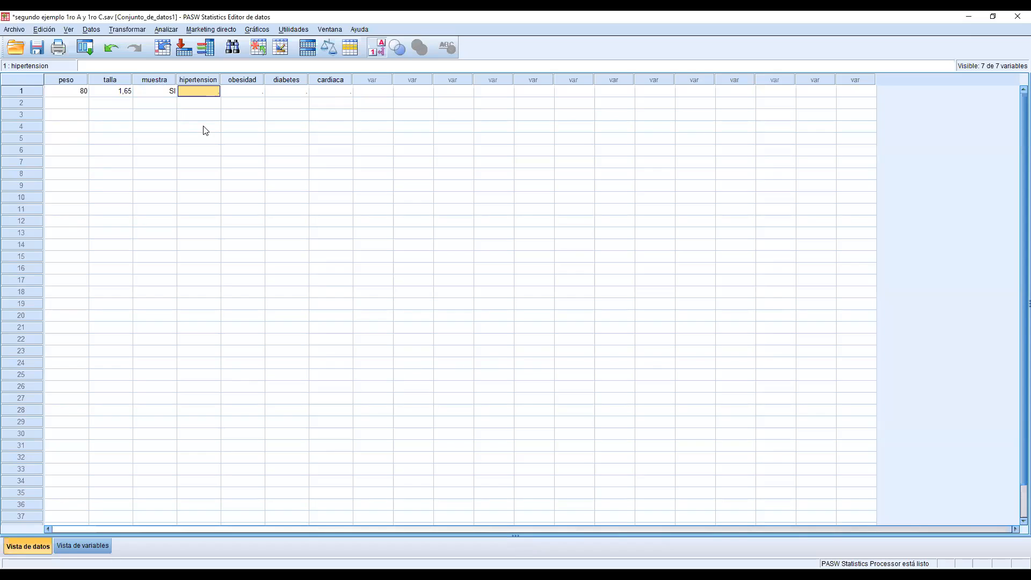
type("1")
key("Return")
key("Up")
key("Tab")
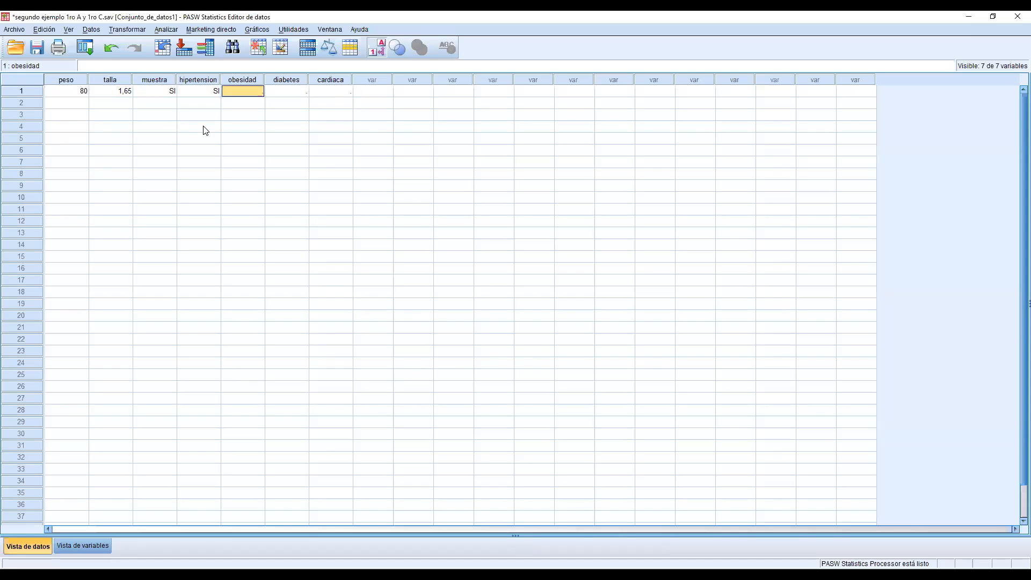
Complete the first case with obesidad 2 (NO), diabetes 2 (NO) and cardiaca 1 (SI).
type("2")
key("Return")
key("Up")
key("Tab")
type("2")
key("Return")
key("Up")
key("Tab")
type("1")
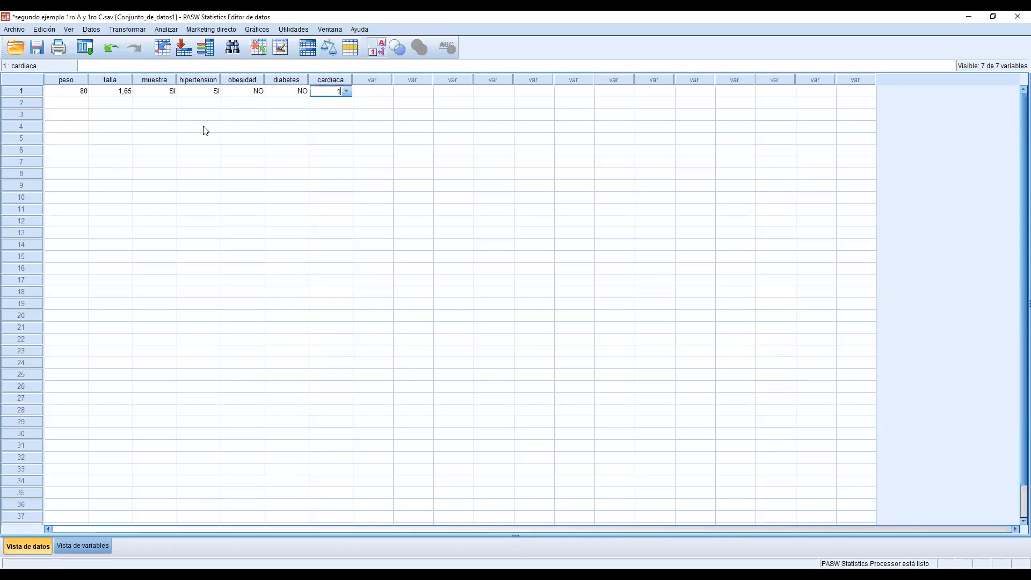
key("Return")
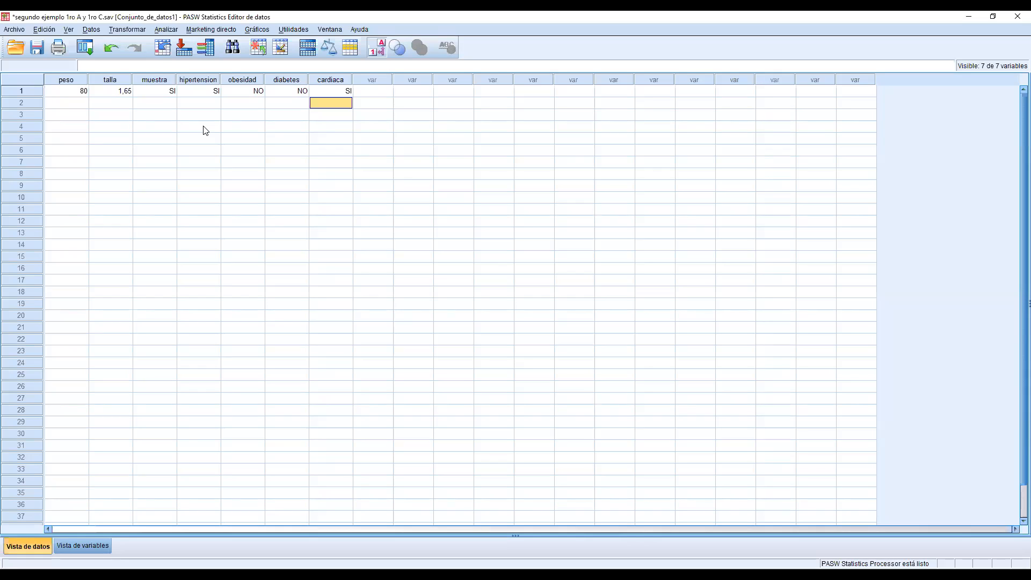
Start the second case with a peso of 65.
key("Left")
key("Left")
key("Left")
key("Left")
key("Left")
key("Left")
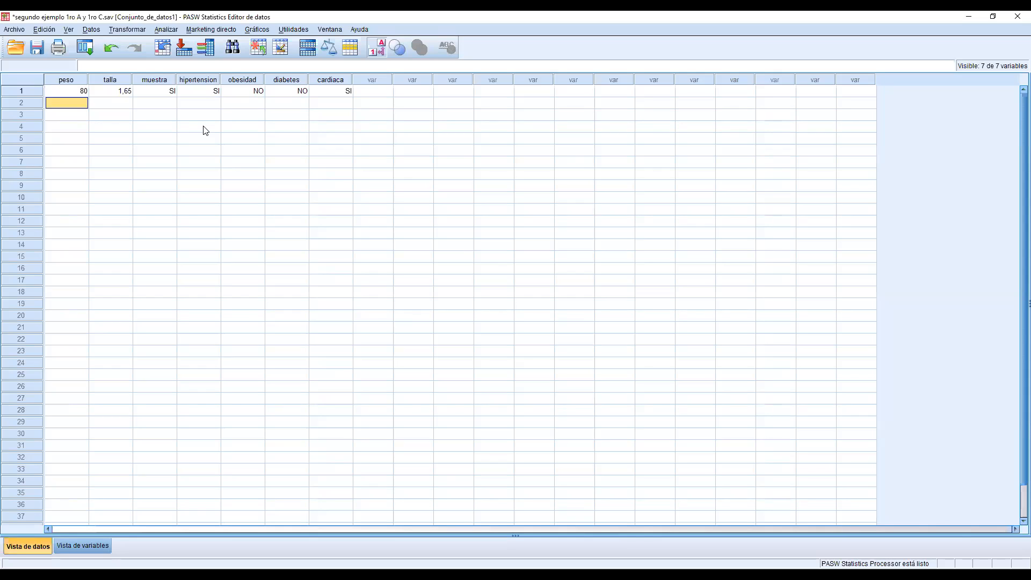
type("65")
key("Return")
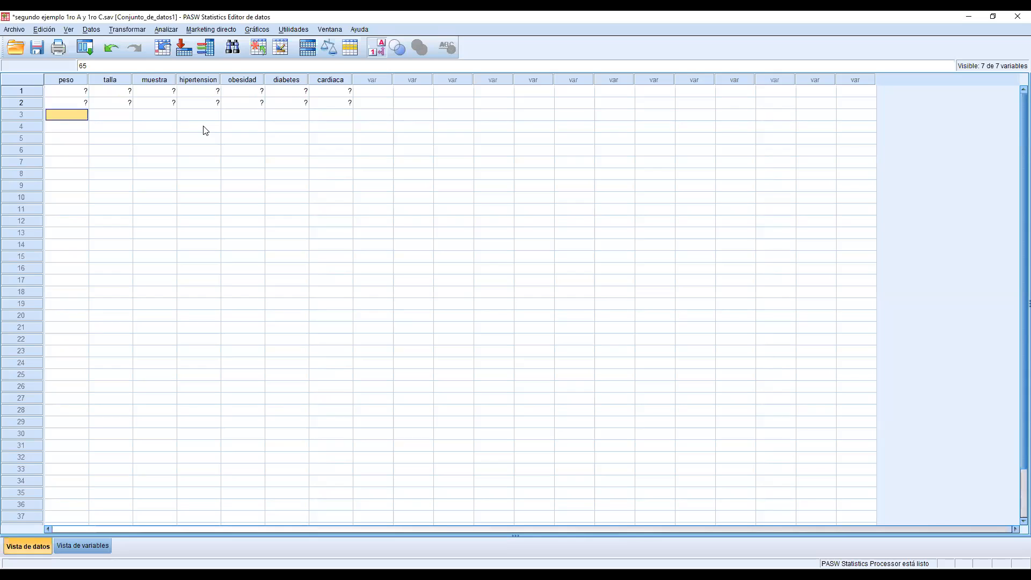
key("Up")
key("Right")
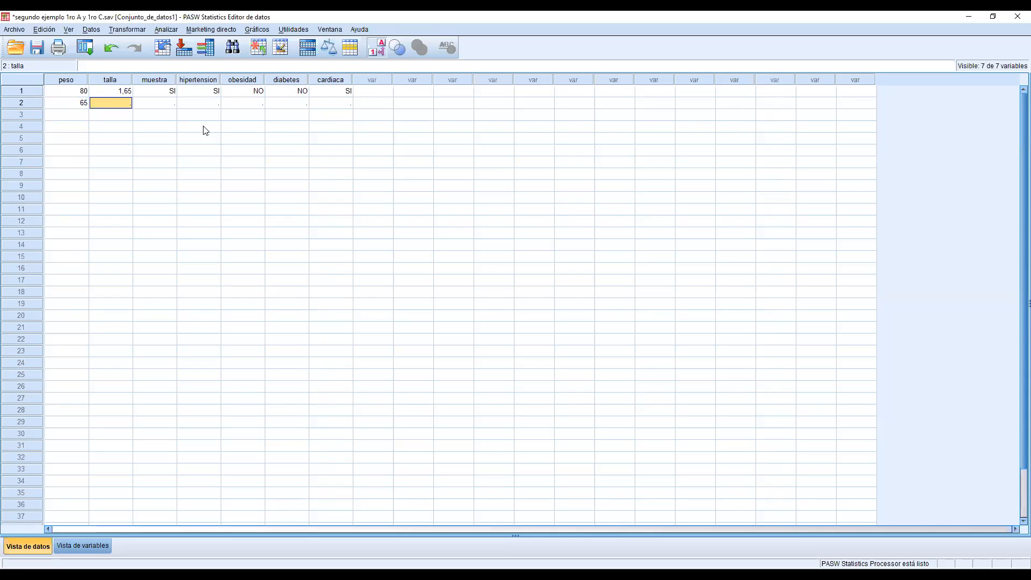
Enter talla 1,75 and muestra NO for the second case.
type("1,75")
key("Return")
key("Up")
key("Right")
type("NO")
key("Return")
key("Up")
key("Right")
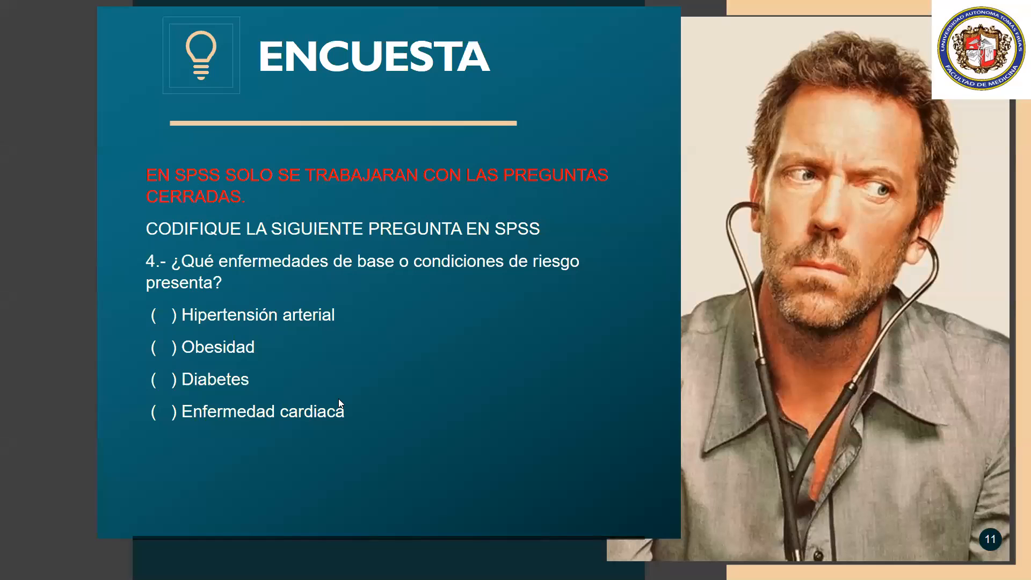
mouse_move(155, 345)
left_mouse_down()
mouse_move(188, 362)
mouse_move(182, 341)
left_mouse_up()
mouse_move(276, 336)
left_mouse_down()
mouse_move(174, 326)
mouse_move(153, 351)
mouse_move(226, 368)
mouse_move(275, 336)
left_mouse_up()
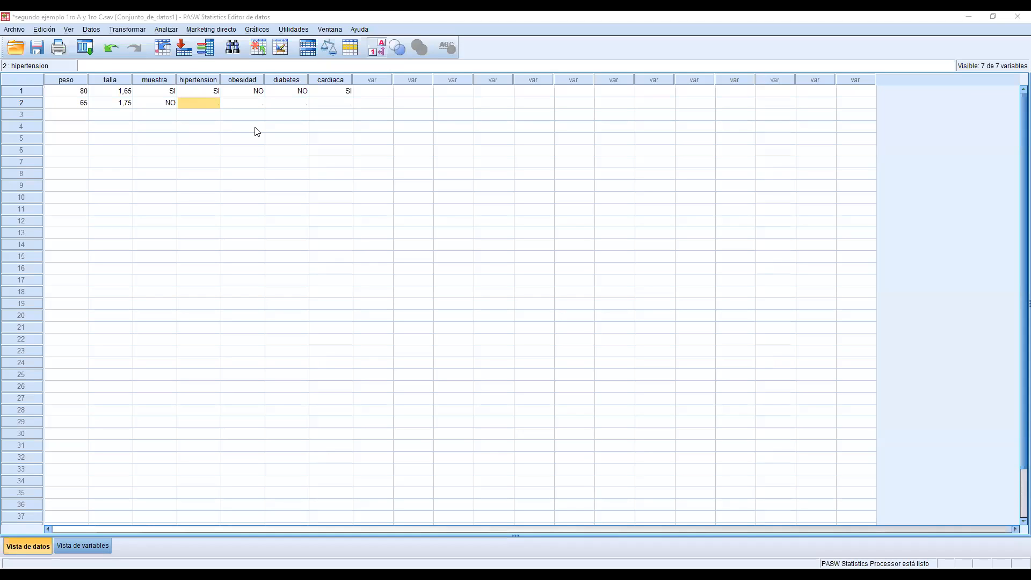
Code the second case's hipertension as 2 (NO) and obesidad as 1 (SI).
type("2")
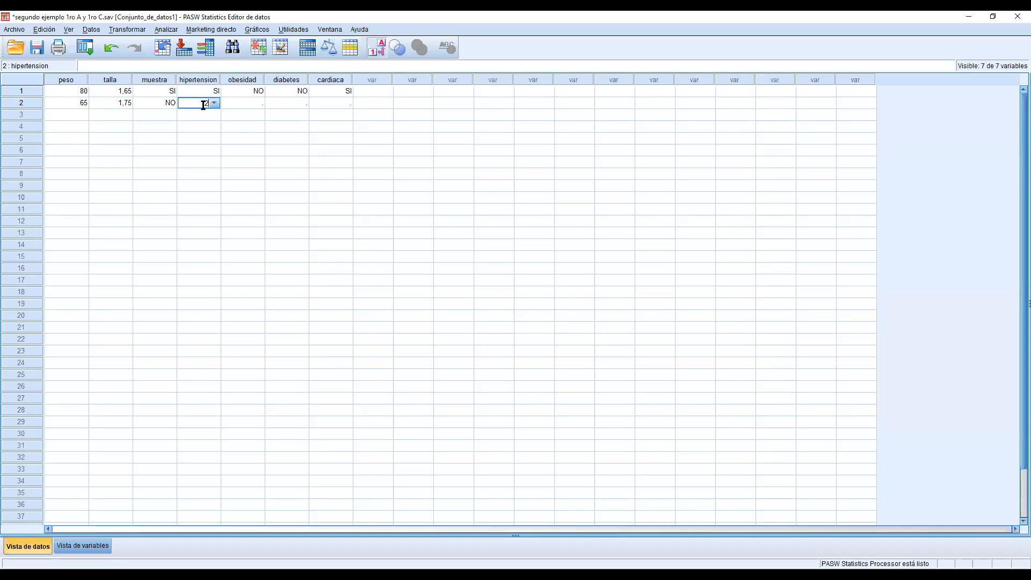
key("Return")
key("Up")
key("Right")
type("1")
key("Return")
key("Up")
key("Right")
Complete the second case by coding diabetes and cardiaca as 2 (NO).
type("22")
key("Return")
key("Up")
type("22")
key("Return")
key("Up")
type("2")
key("Return")
key("Up")
key("Right")
type("2")
key("Return")
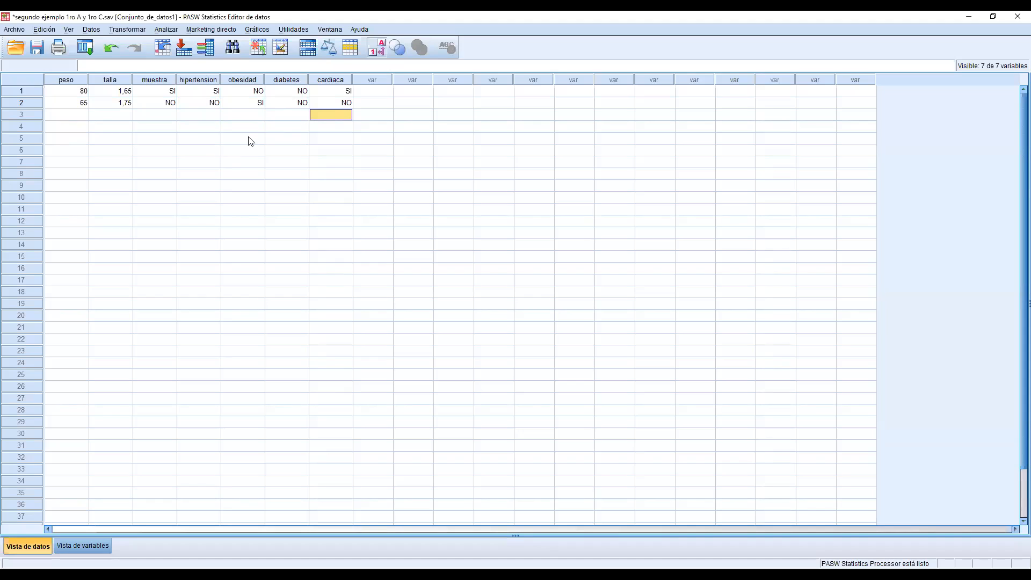
Select the hipertension to cardiaca answers of both cases for review, and save the dataset.
left_click_drag(345, 91, 219, 105)
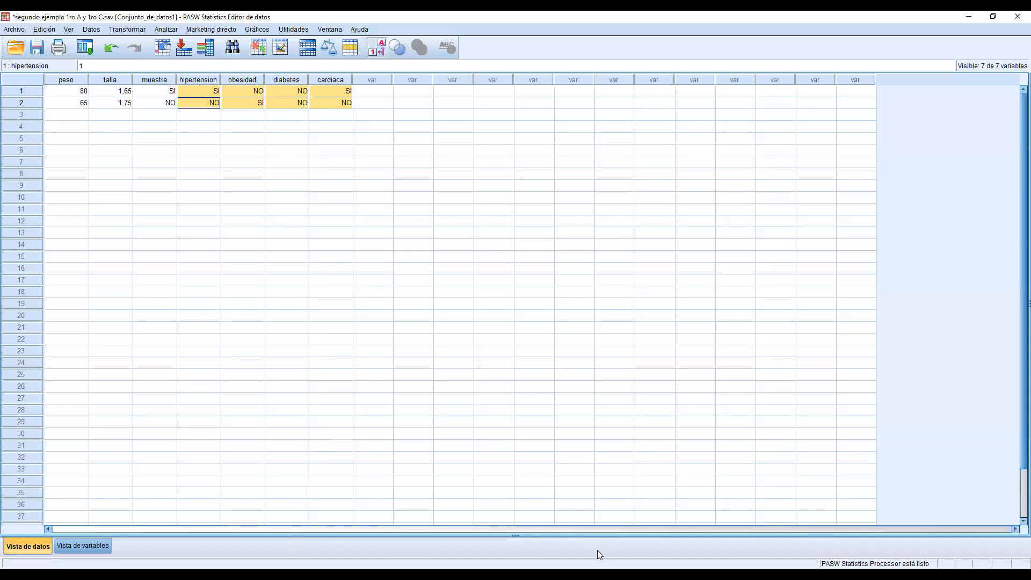
key("Right")
key("Right")
key("Right")
key("ctrl+s")
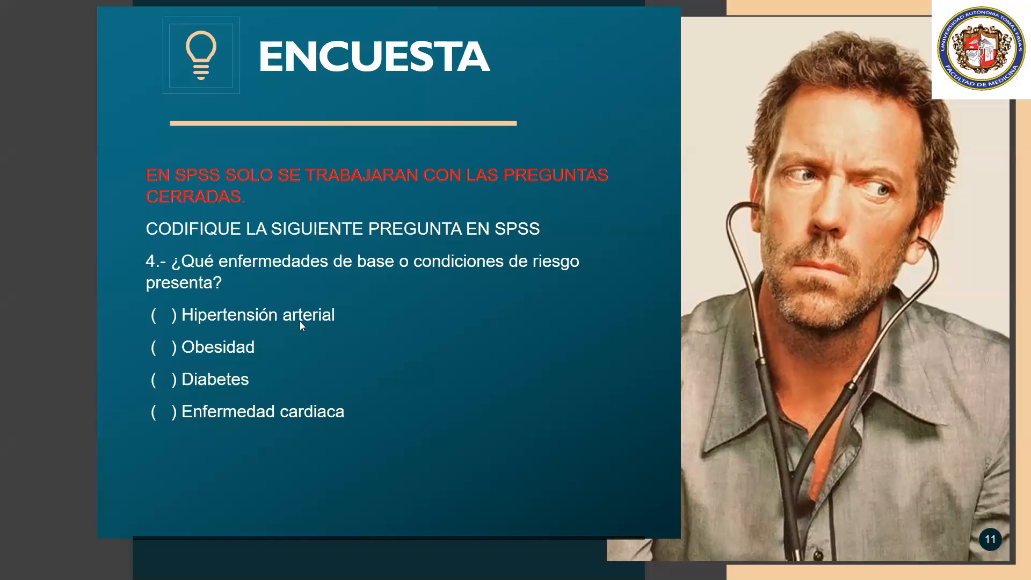
key("Left")
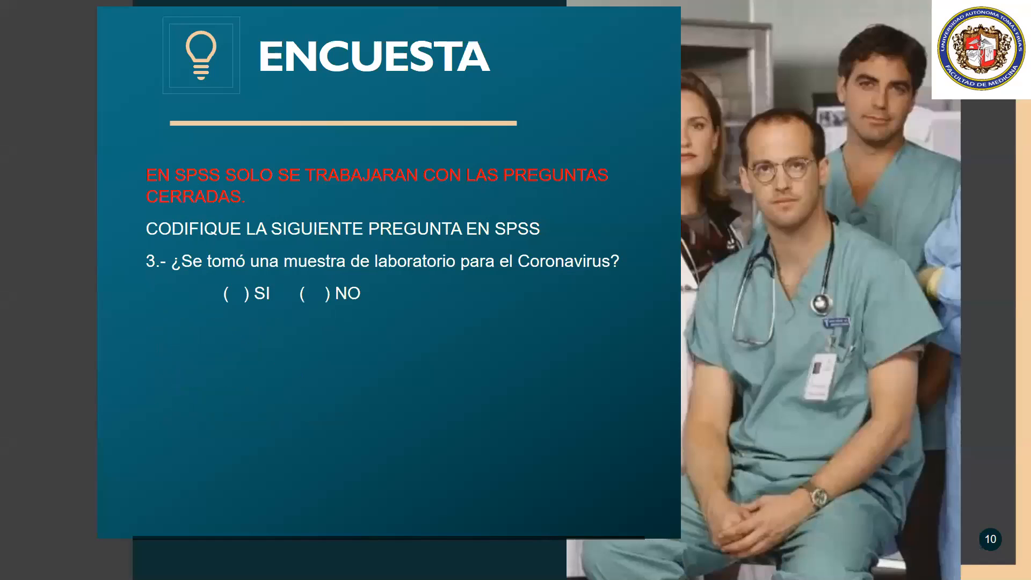